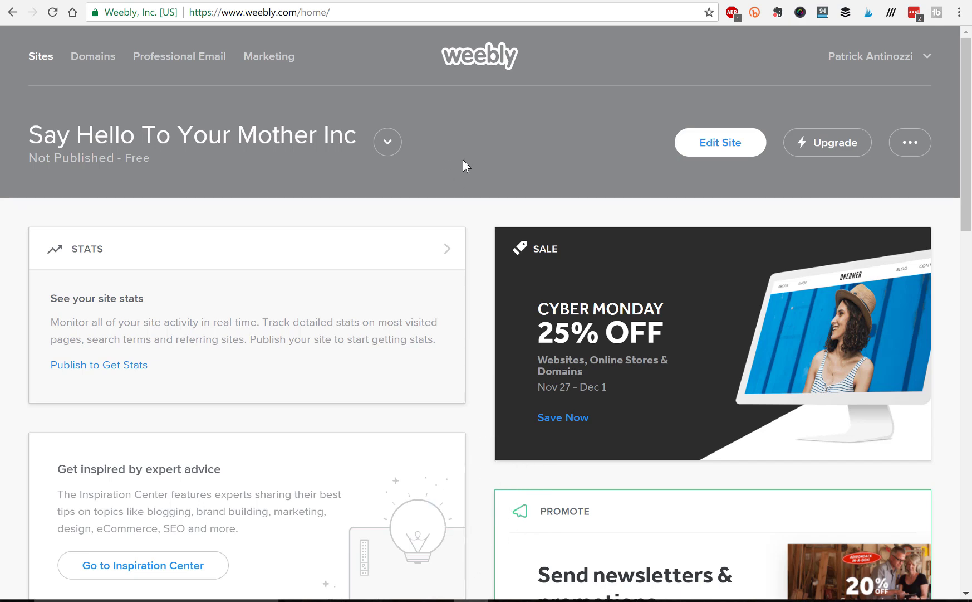
- Add a new site and choose not to set up an online store for now
{"action": "left_click", "coordinate": [392, 149]}
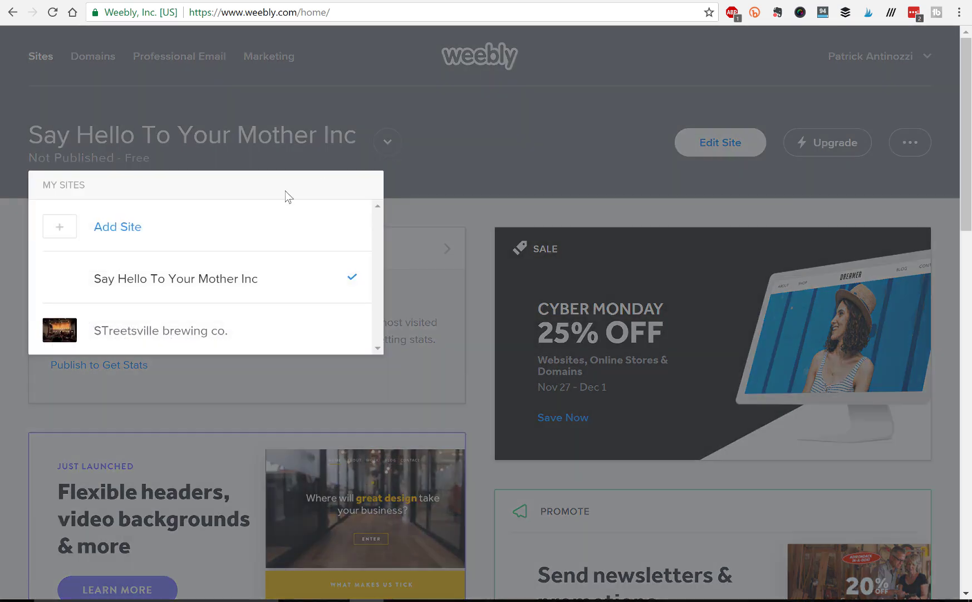
{"action": "left_click", "coordinate": [134, 232]}
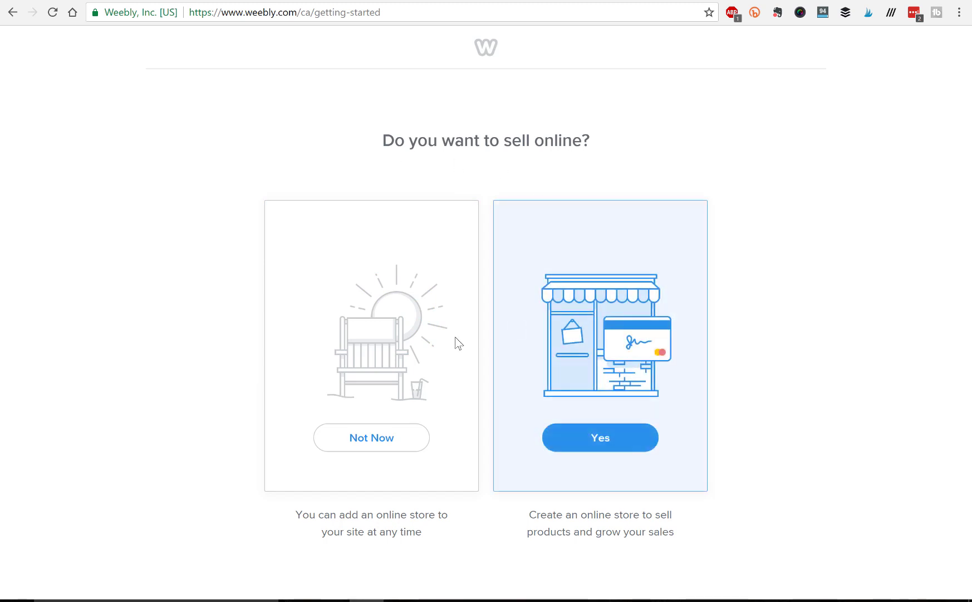
{"action": "left_click", "coordinate": [363, 426]}
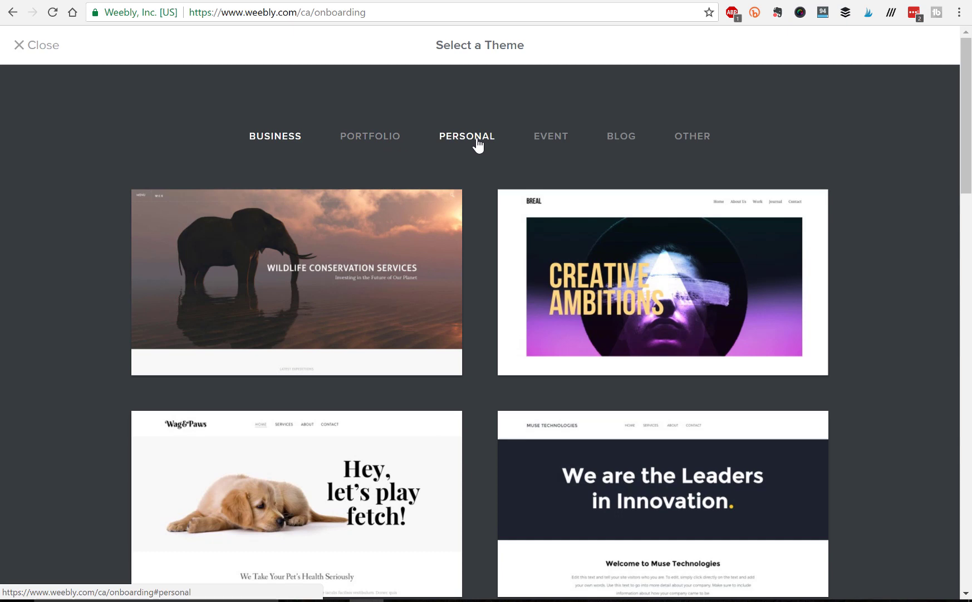
- Switch to the Blog theme category and look through the available blog themes
{"action": "left_click", "coordinate": [619, 146]}
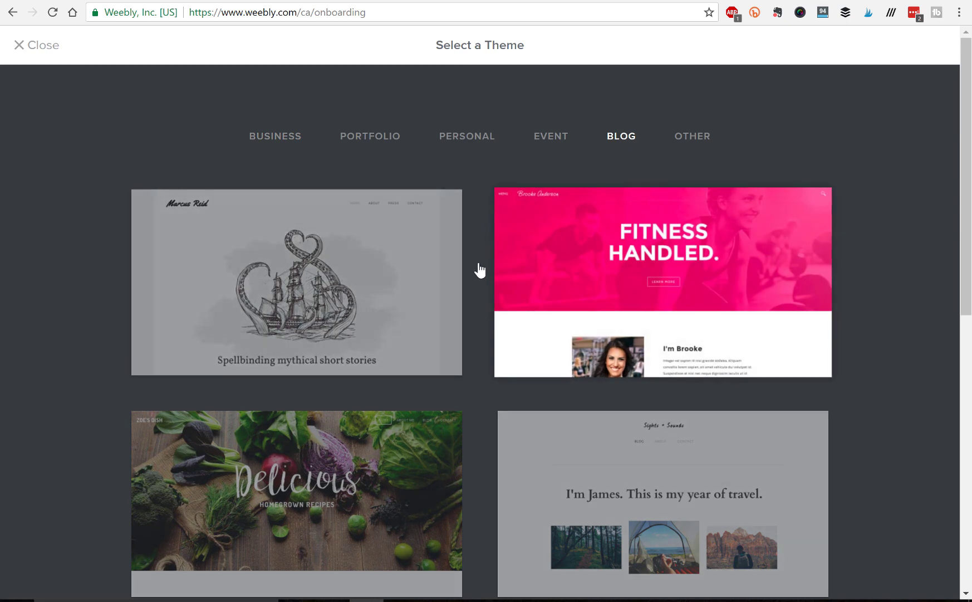
{"action": "scroll", "coordinate": [476, 308], "scroll_direction": "down", "scroll_amount": 3}
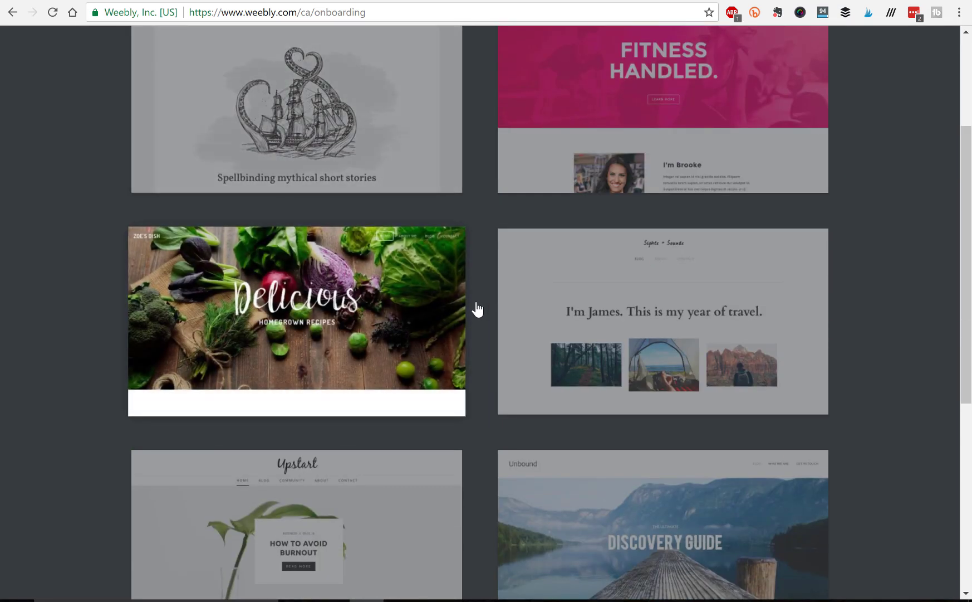
{"action": "scroll", "coordinate": [477, 362], "scroll_direction": "down", "scroll_amount": 5}
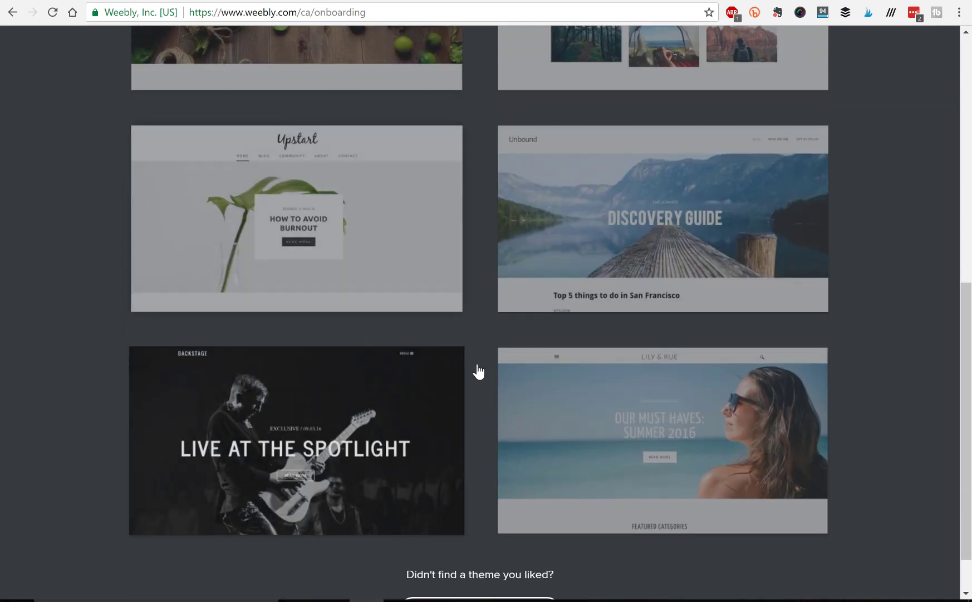
{"action": "scroll", "coordinate": [478, 371], "scroll_direction": "up", "scroll_amount": 4}
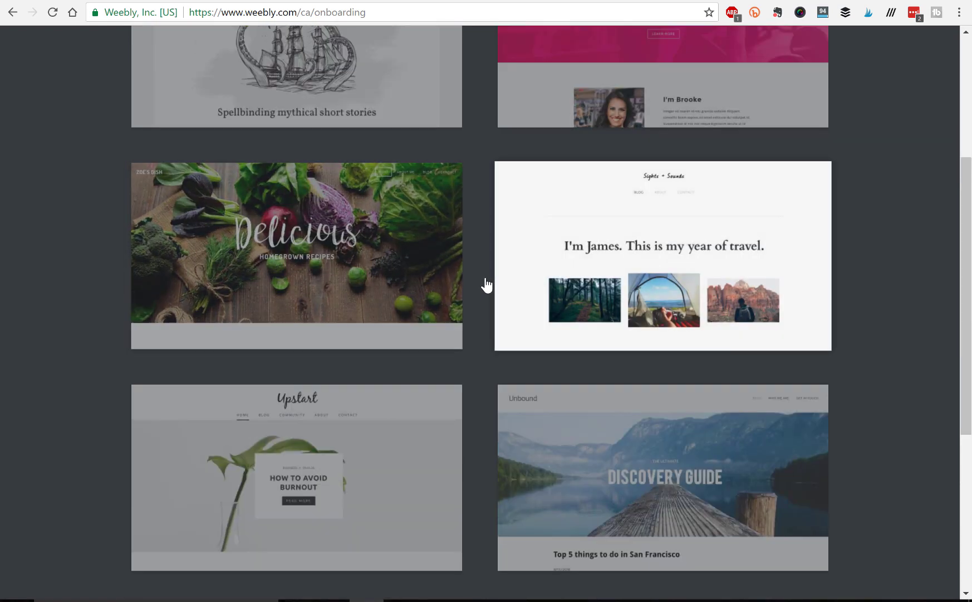
{"action": "scroll", "coordinate": [486, 285], "scroll_direction": "up", "scroll_amount": 4}
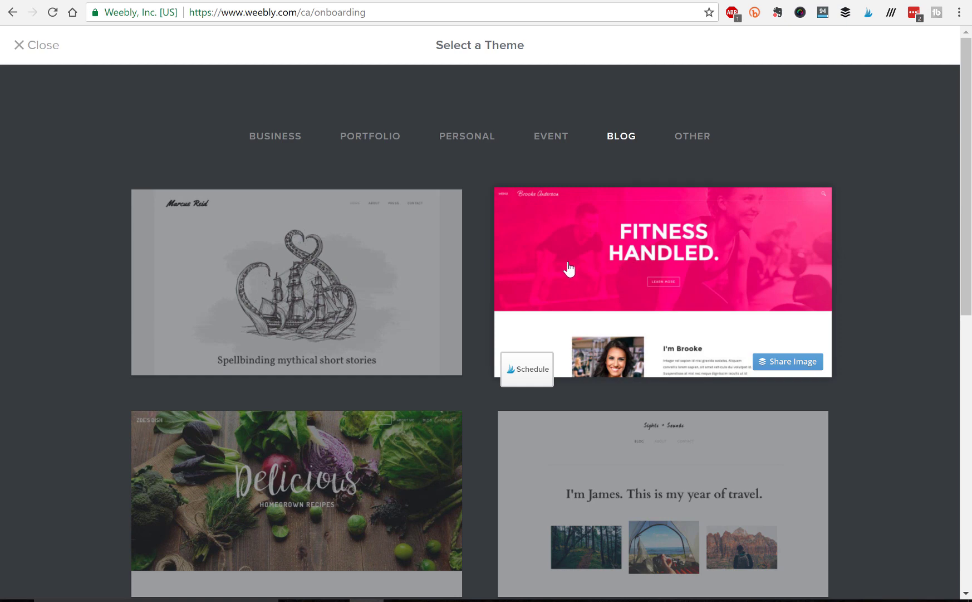
{"action": "scroll", "coordinate": [473, 312], "scroll_direction": "down", "scroll_amount": 2}
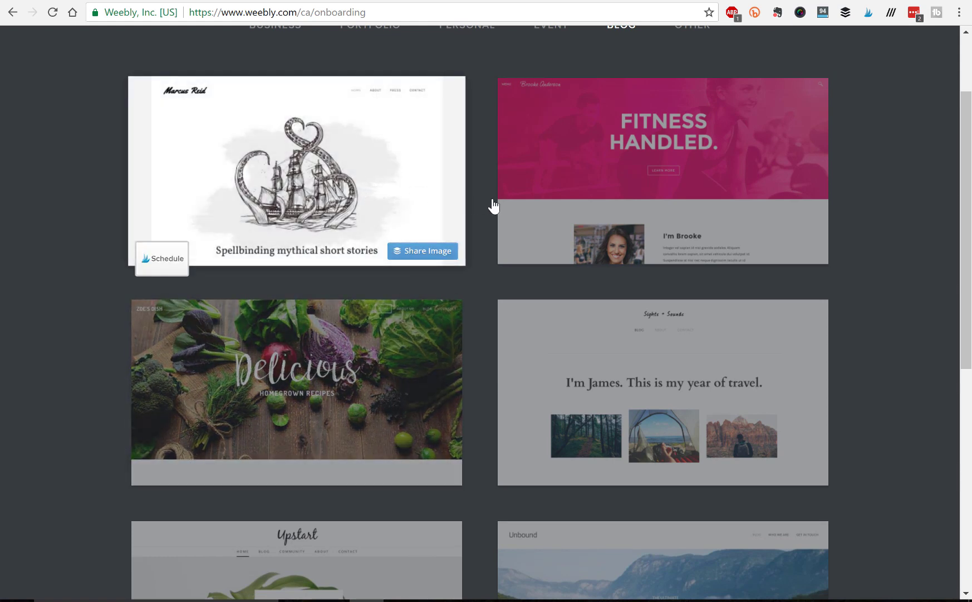
{"action": "scroll", "coordinate": [480, 325], "scroll_direction": "down", "scroll_amount": 1}
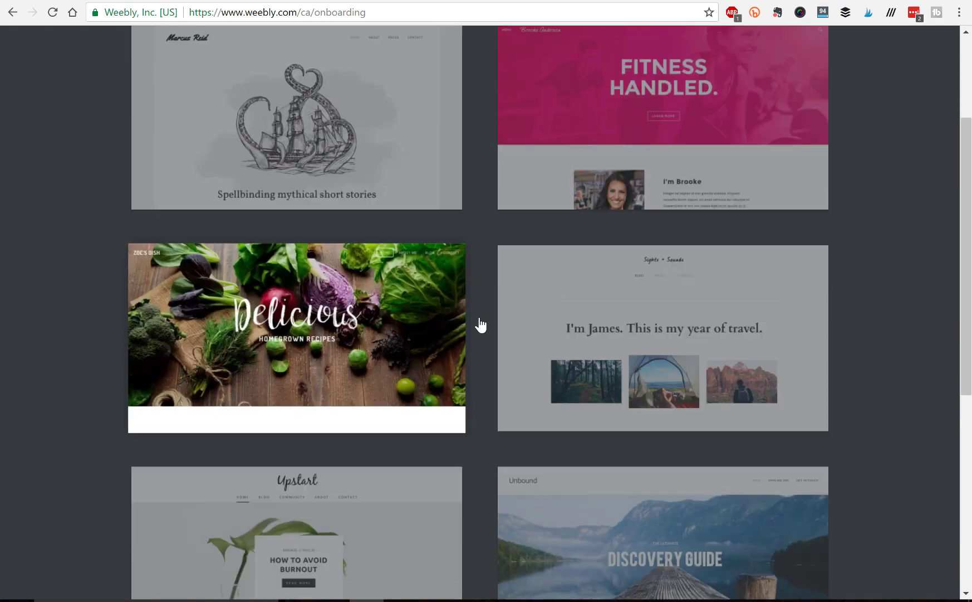
{"action": "scroll", "coordinate": [480, 325], "scroll_direction": "down", "scroll_amount": 5}
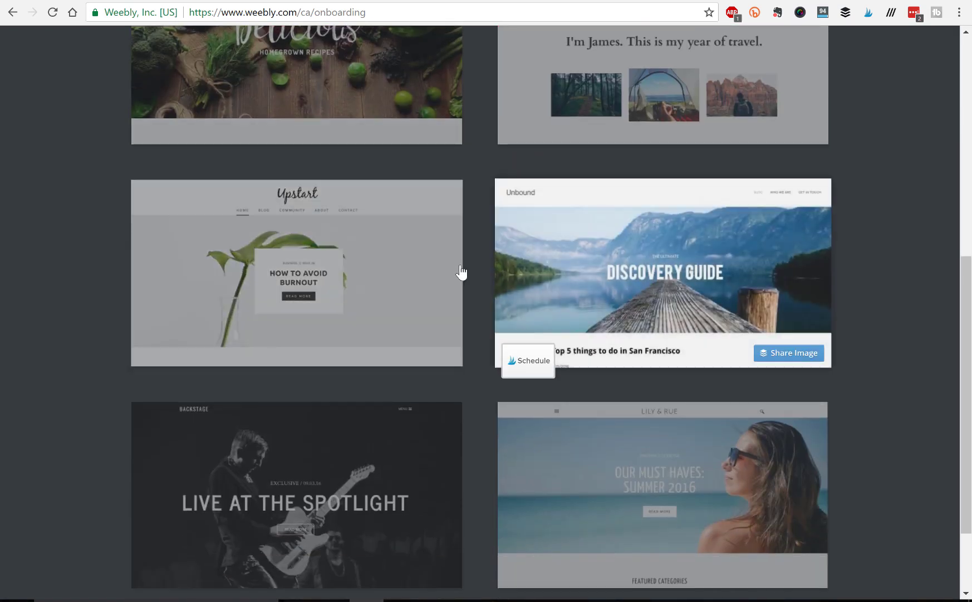
{"action": "scroll", "coordinate": [485, 334], "scroll_direction": "down", "scroll_amount": 2}
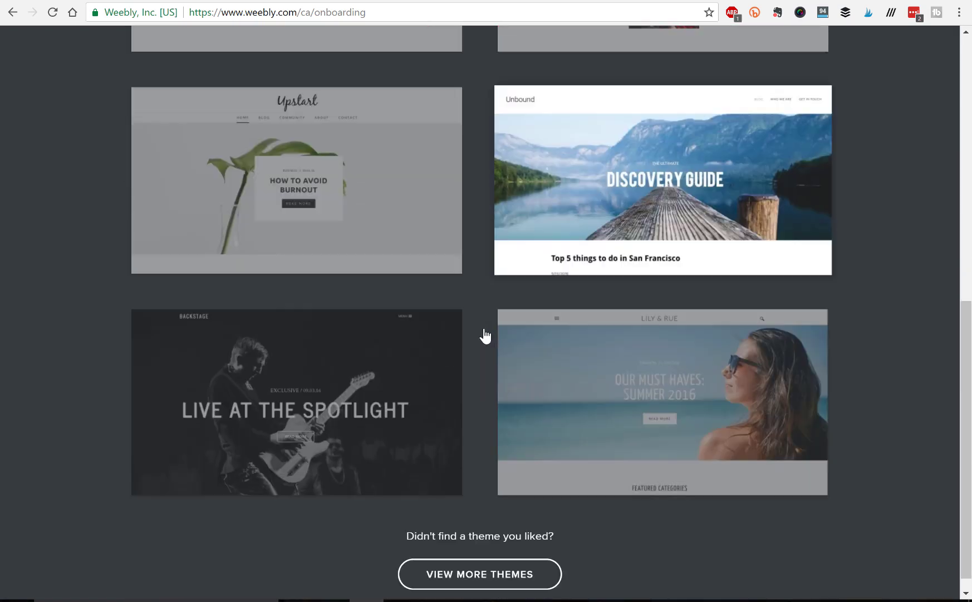
{"action": "scroll", "coordinate": [485, 335], "scroll_direction": "down", "scroll_amount": 1}
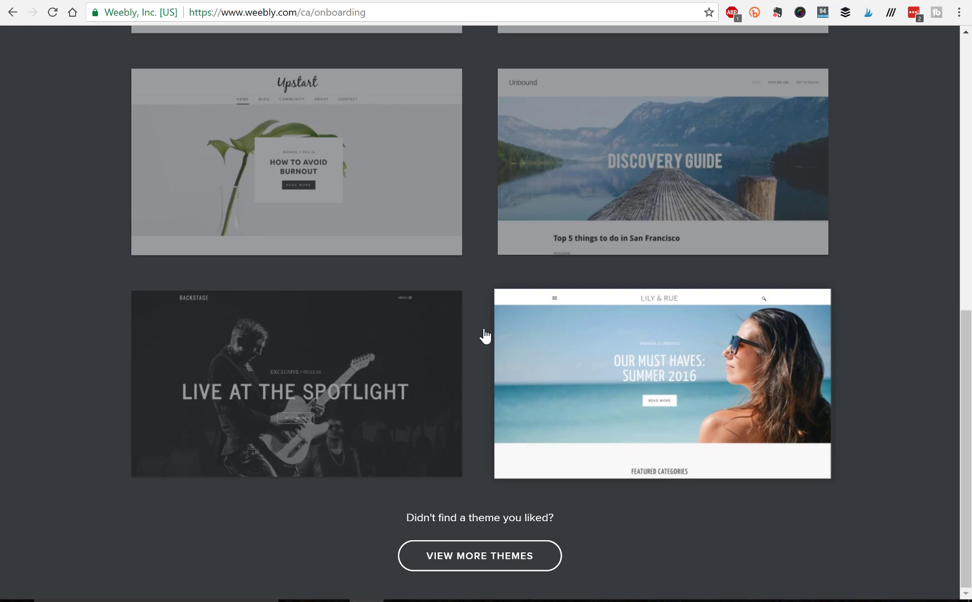
{"action": "scroll", "coordinate": [484, 334], "scroll_direction": "up", "scroll_amount": 3}
{"action": "scroll", "coordinate": [485, 334], "scroll_direction": "down", "scroll_amount": 2}
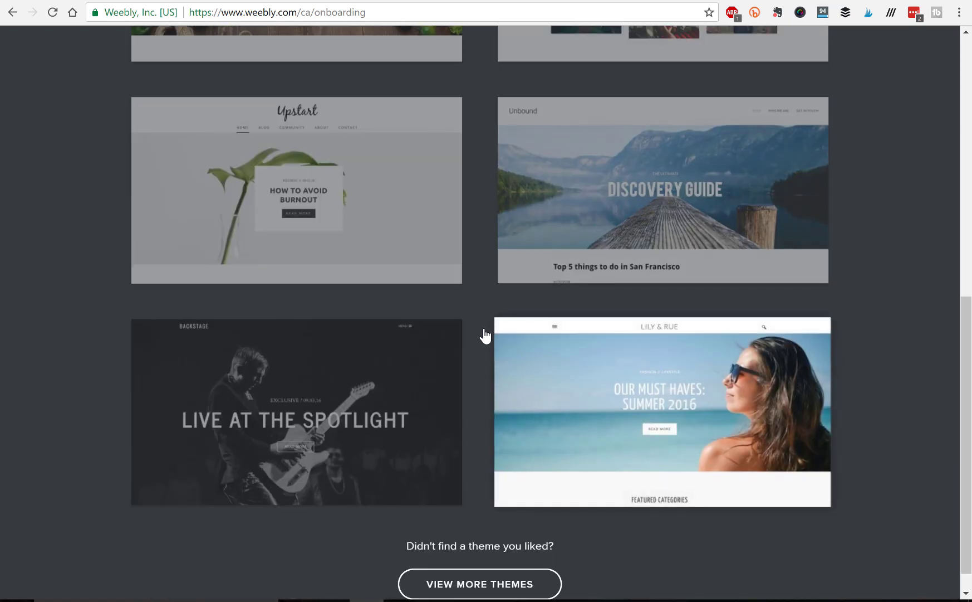
{"action": "scroll", "coordinate": [484, 334], "scroll_direction": "up", "scroll_amount": 2}
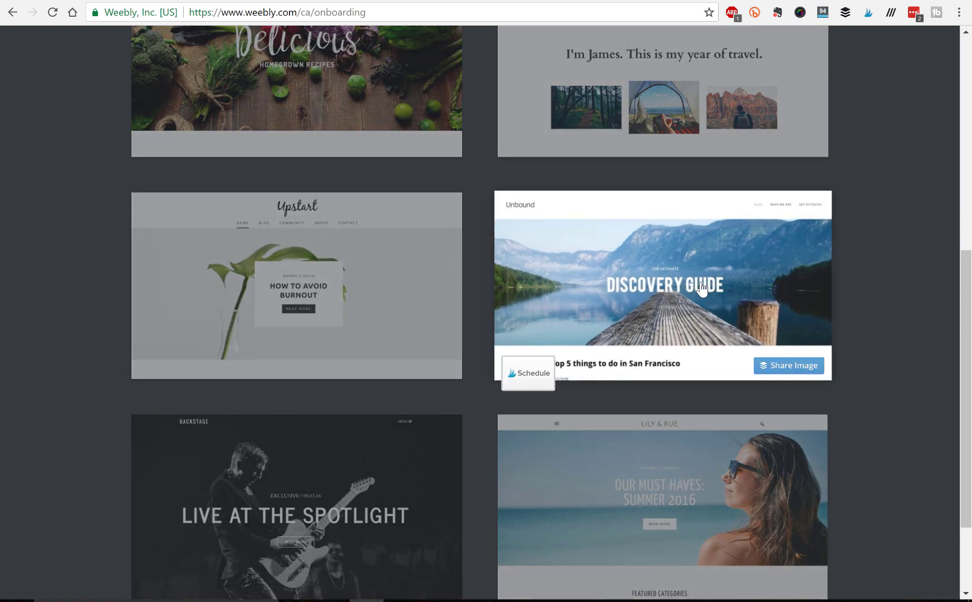
- Open a preview of the Unbound "Discovery Guide" theme and look through its sample blog page
{"action": "left_click", "coordinate": [703, 288]}
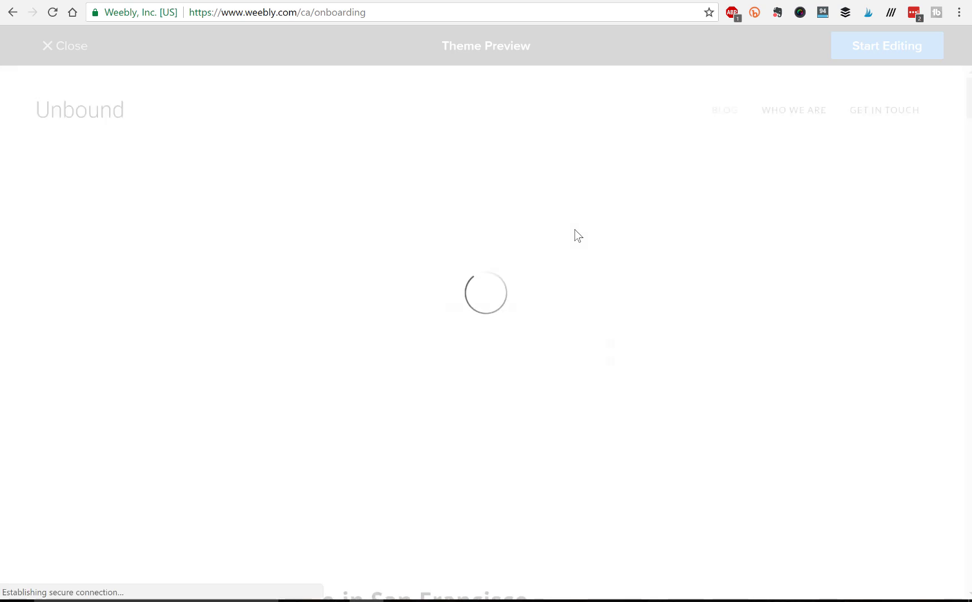
{"action": "scroll", "coordinate": [458, 251], "scroll_direction": "down", "scroll_amount": 8}
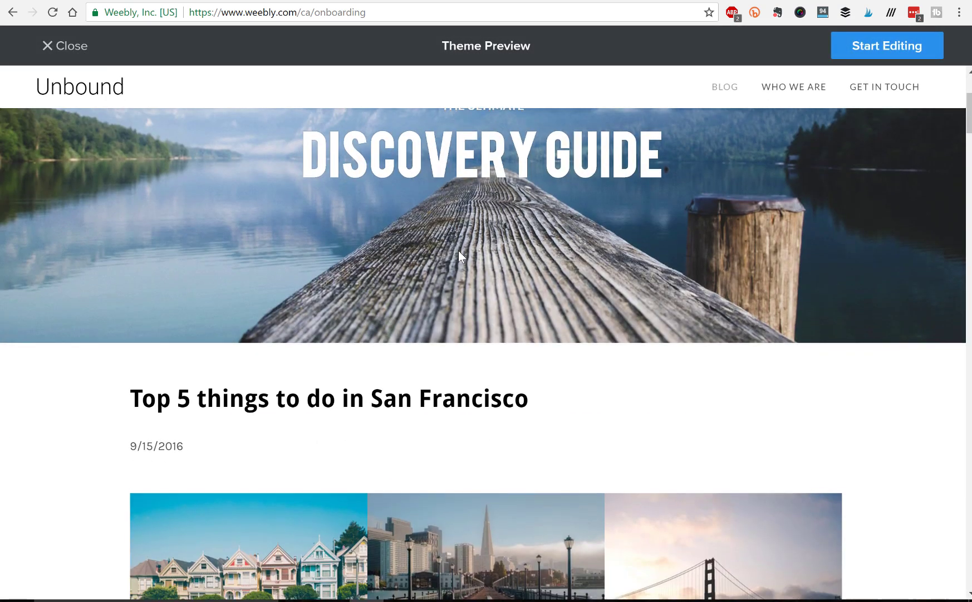
{"action": "scroll", "coordinate": [459, 256], "scroll_direction": "down", "scroll_amount": 12}
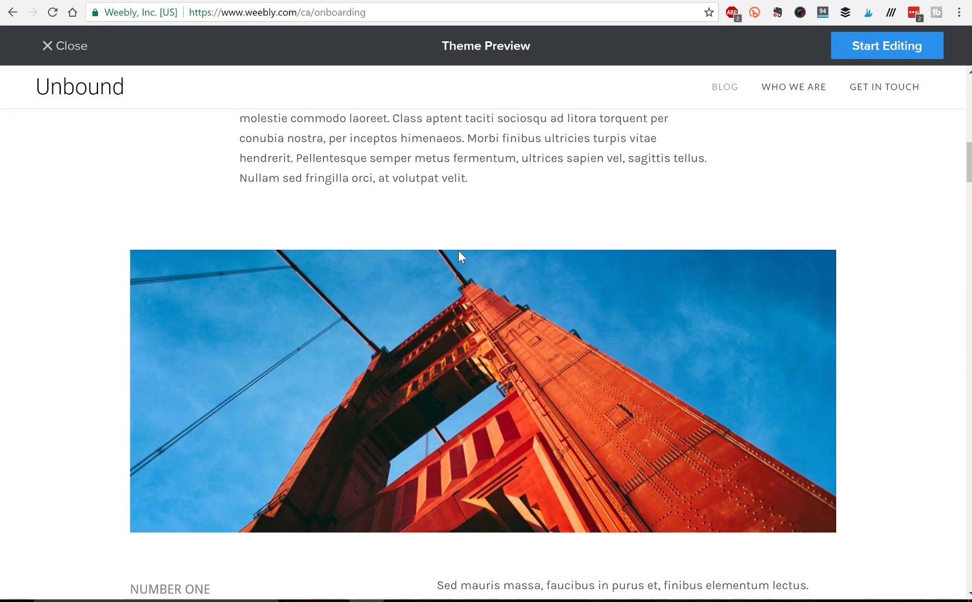
{"action": "scroll", "coordinate": [460, 250], "scroll_direction": "down", "scroll_amount": 15}
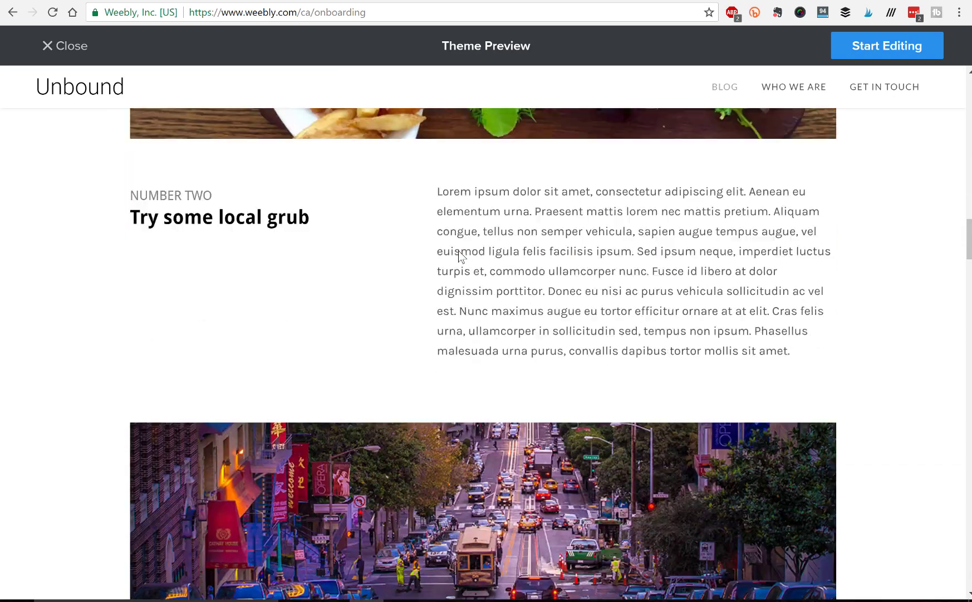
{"action": "scroll", "coordinate": [458, 250], "scroll_direction": "up", "scroll_amount": 16}
{"action": "scroll", "coordinate": [458, 250], "scroll_direction": "up", "scroll_amount": 15}
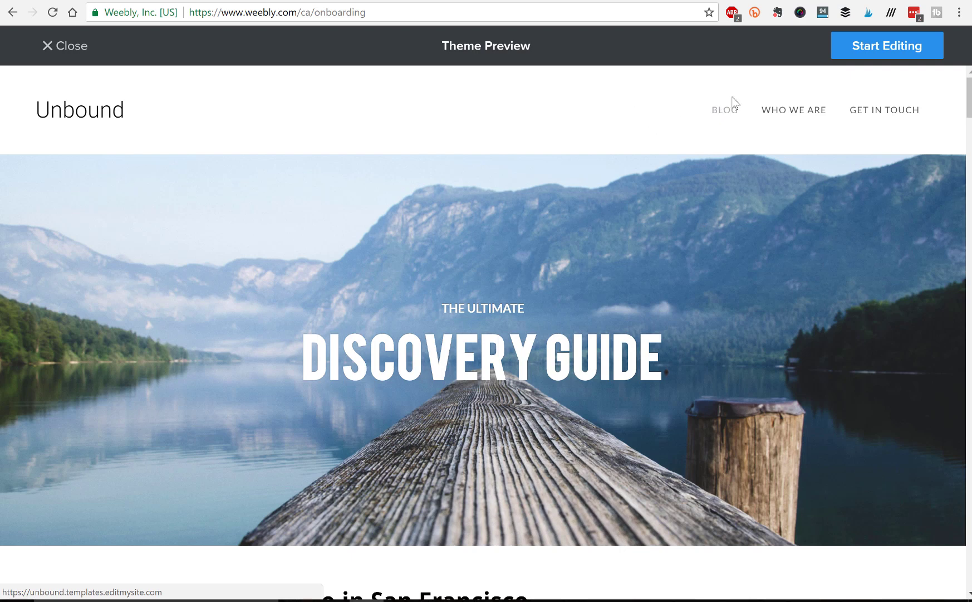
- Start editing a site with the Unbound theme and dismiss the website domain choice
{"action": "left_click", "coordinate": [866, 45]}
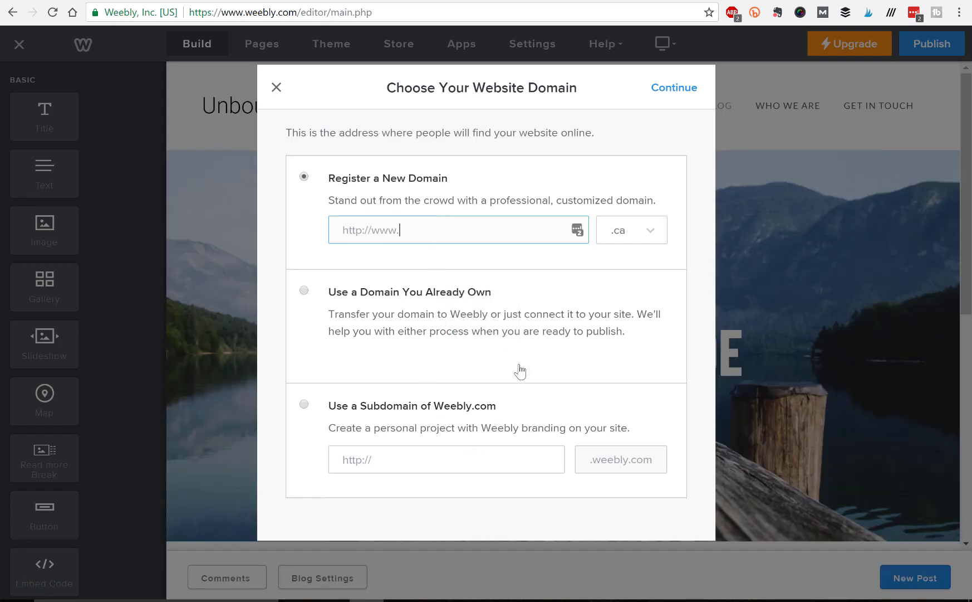
{"action": "left_click", "coordinate": [276, 88]}
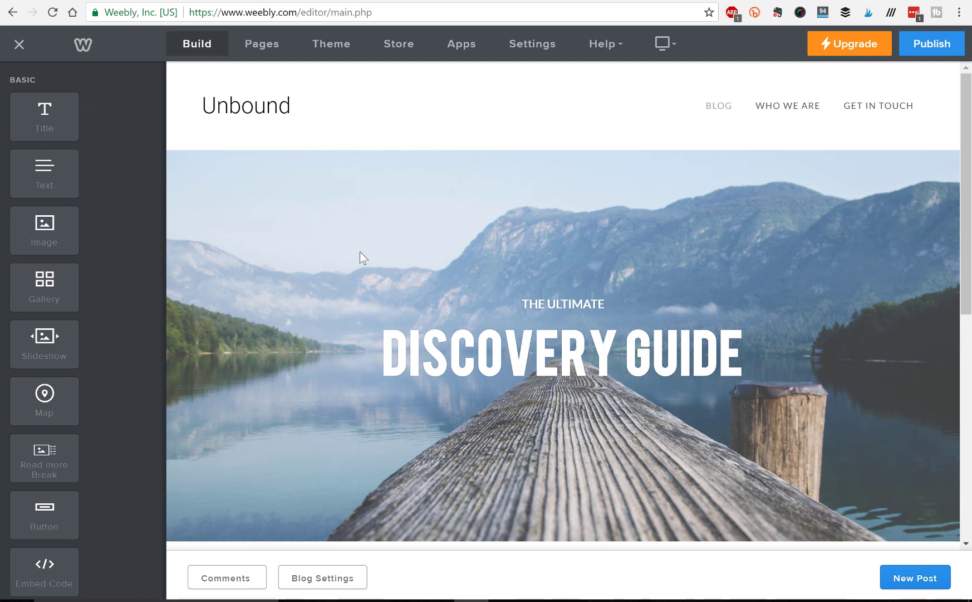
- Replace the site title in the page header with "Thoughts by" followed by the author's first name
{"action": "scroll", "coordinate": [687, 329], "scroll_direction": "down", "scroll_amount": 1}
{"action": "scroll", "coordinate": [688, 329], "scroll_direction": "up", "scroll_amount": 1}
{"action": "mouse_move", "coordinate": [270, 115]}
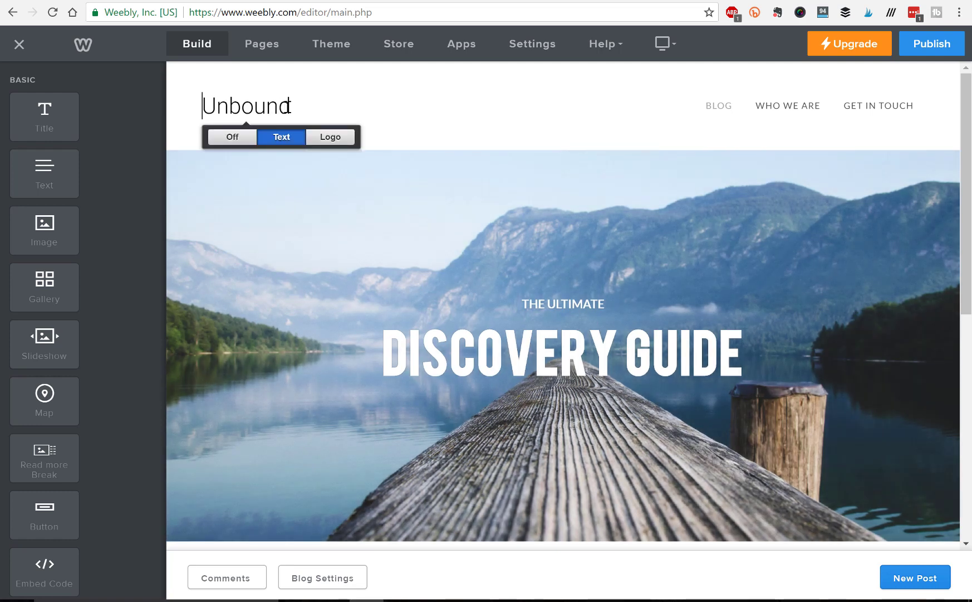
{"action": "left_click_drag", "start_coordinate": [290, 106], "coordinate": [202, 103]}
{"action": "key", "text": "BackSpace"}
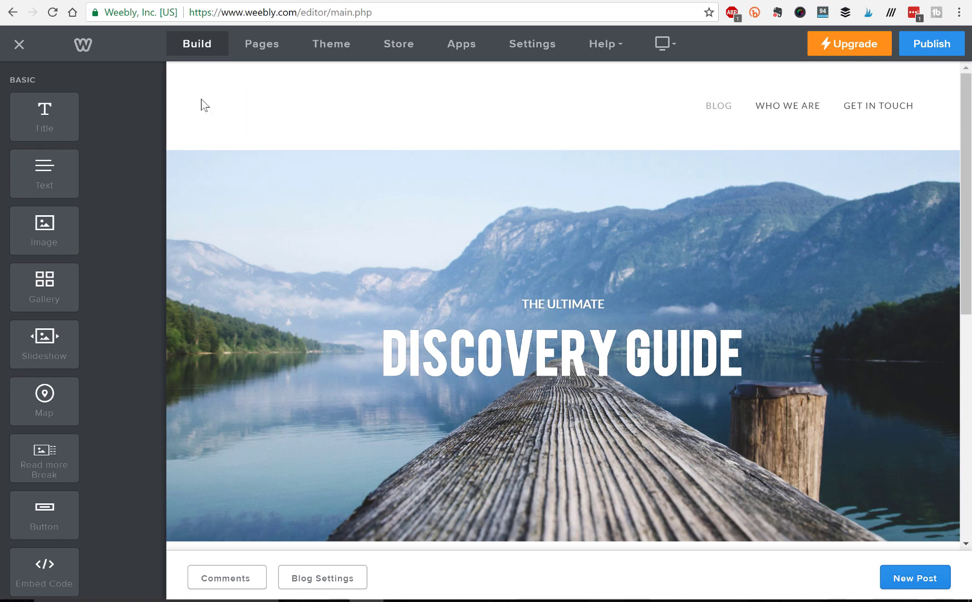
{"action": "type", "text": "Tg"}
{"action": "key", "text": "BackSpace"}
{"action": "type", "text": "houghts by "}
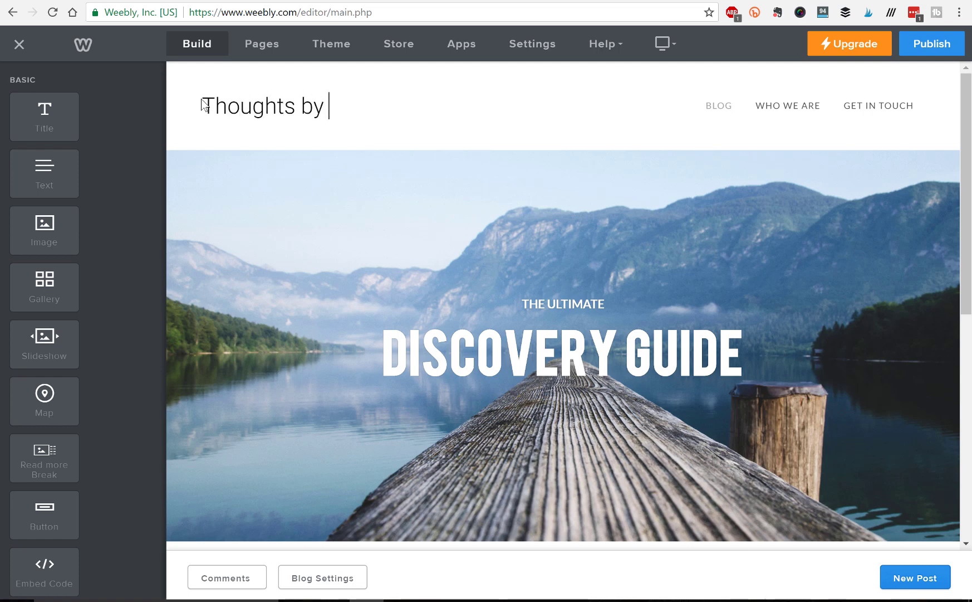
{"action": "type", "text": "Patrick"}
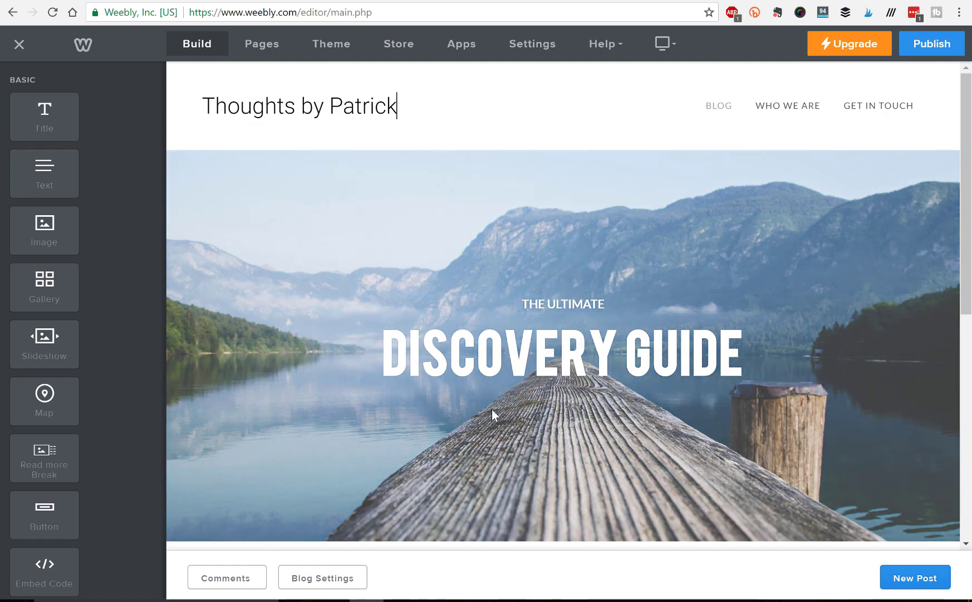
- Replace the header's background image with the mmva crowd photo from the Downloads folder
{"action": "scroll", "coordinate": [519, 488], "scroll_direction": "down", "scroll_amount": 1}
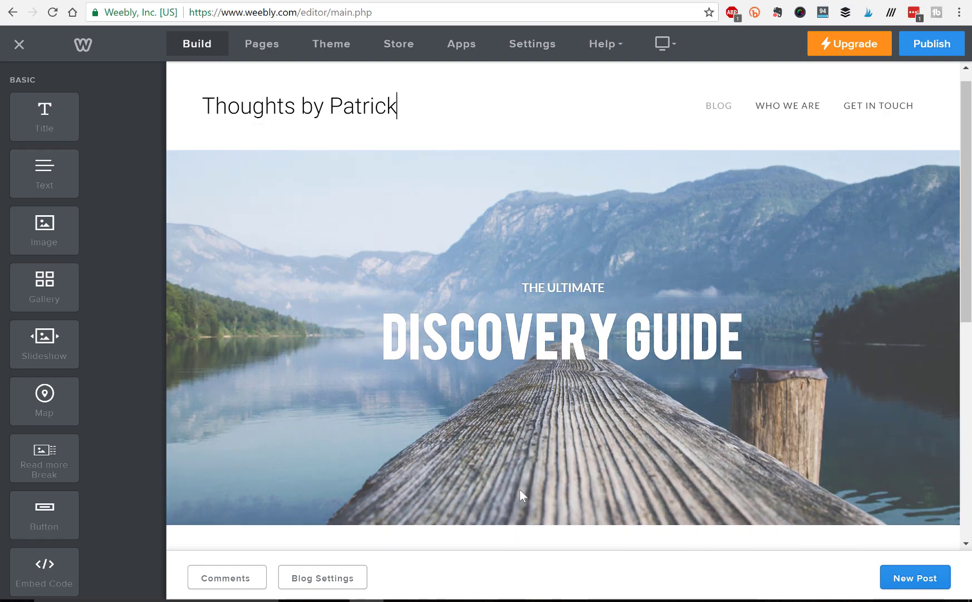
{"action": "scroll", "coordinate": [532, 459], "scroll_direction": "up", "scroll_amount": 1}
{"action": "scroll", "coordinate": [528, 480], "scroll_direction": "down", "scroll_amount": 1}
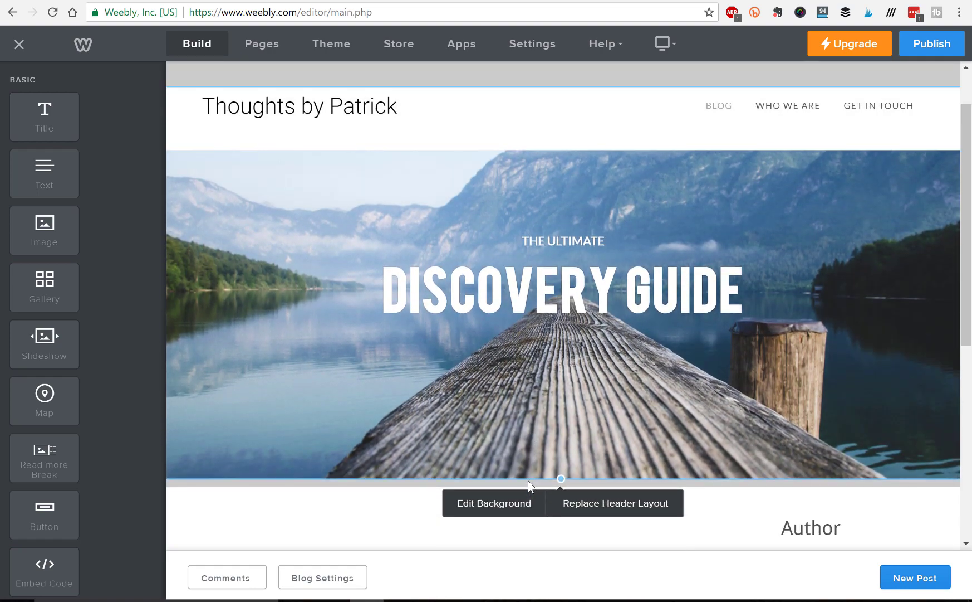
{"action": "left_click", "coordinate": [512, 514]}
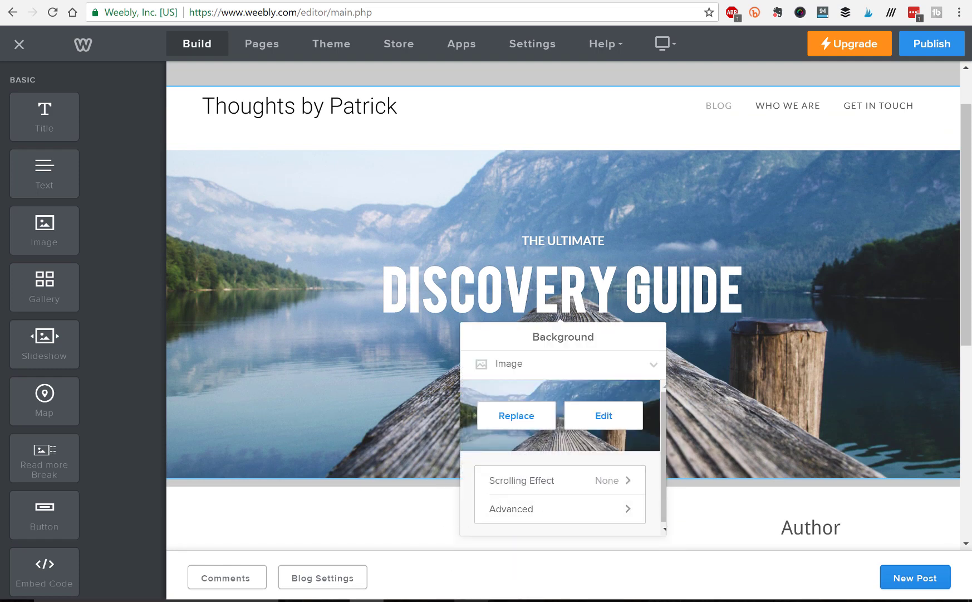
{"action": "left_click", "coordinate": [471, 600]}
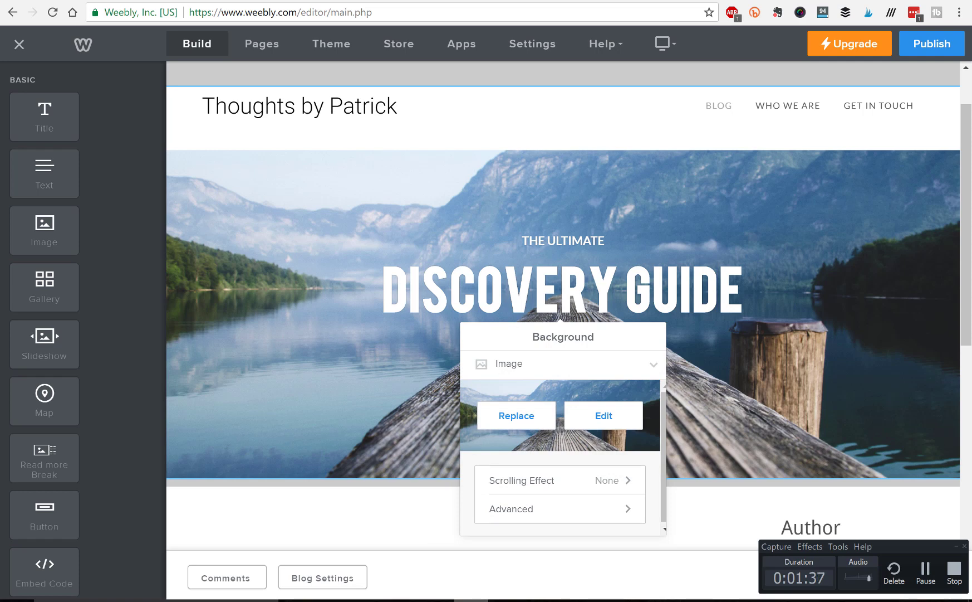
{"action": "left_click", "coordinate": [482, 556]}
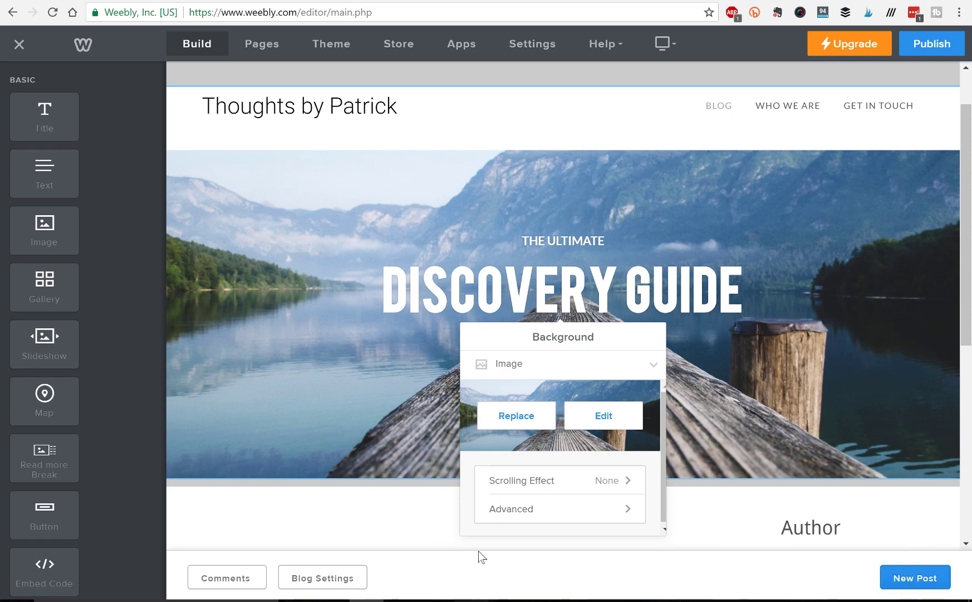
{"action": "left_click", "coordinate": [535, 432]}
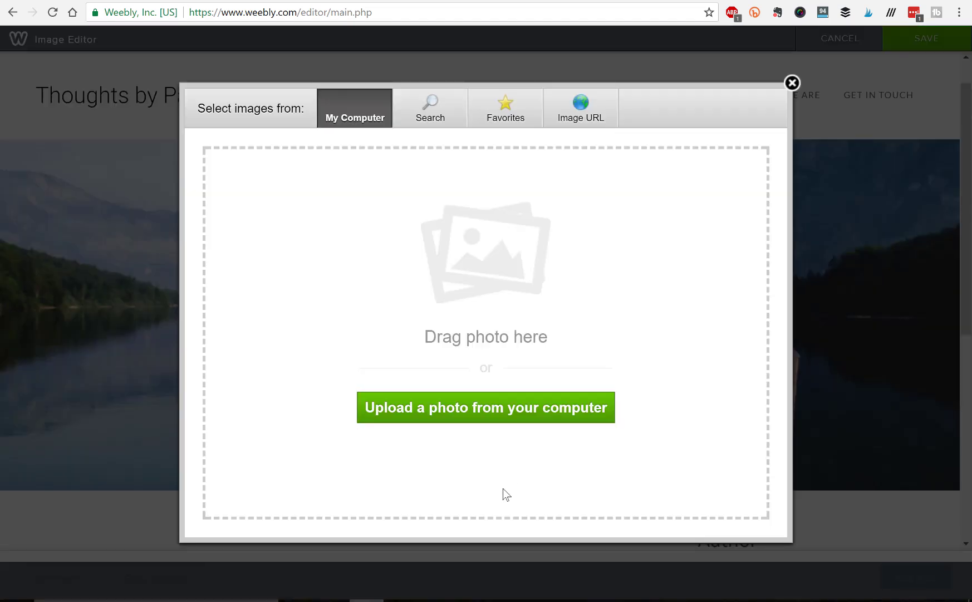
{"action": "left_click", "coordinate": [332, 600]}
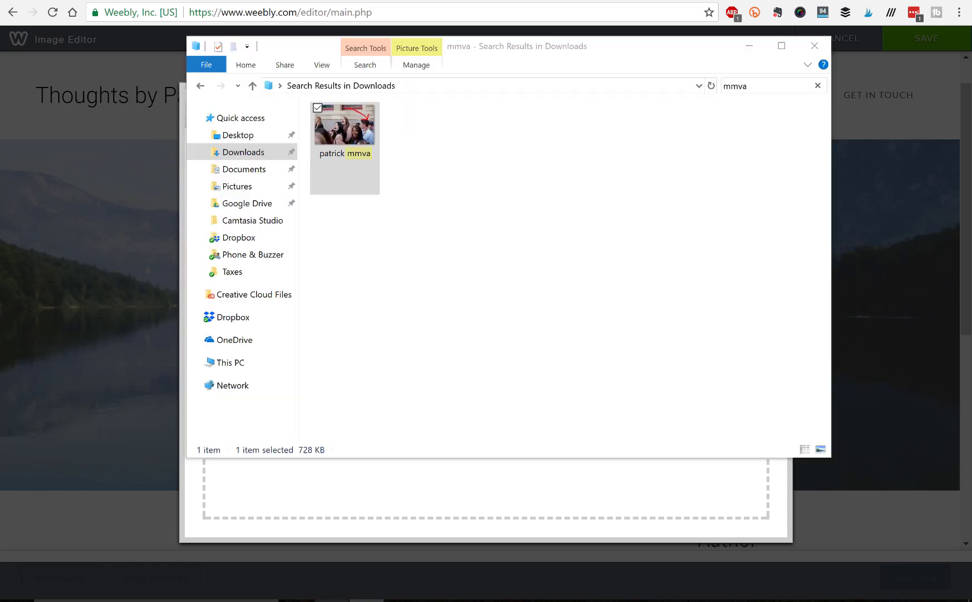
{"action": "left_click_drag", "start_coordinate": [341, 125], "coordinate": [433, 488]}
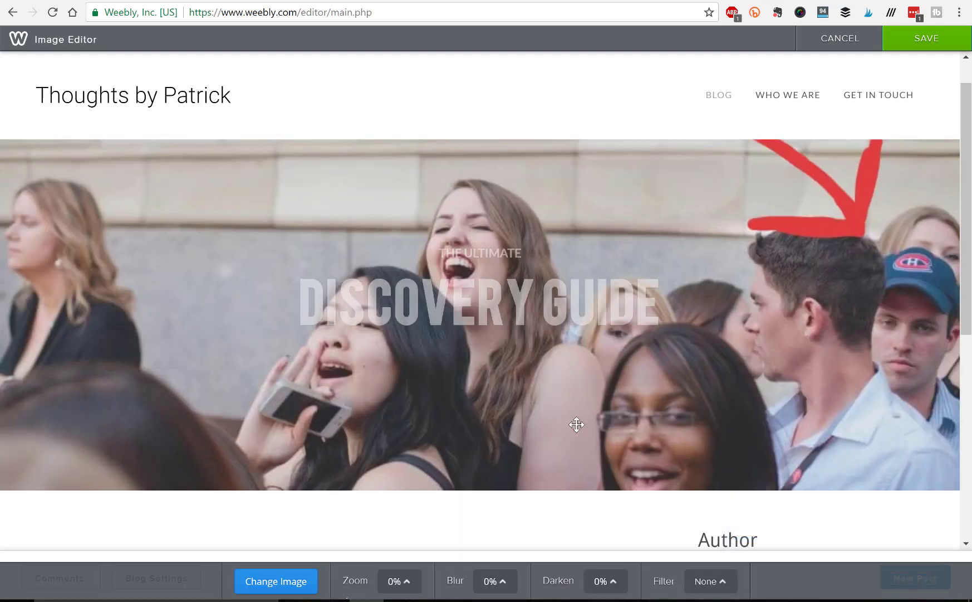
- Shift the header photo down within its frame, darken it to 30%, and save the background
{"action": "left_click_drag", "start_coordinate": [577, 424], "coordinate": [567, 469]}
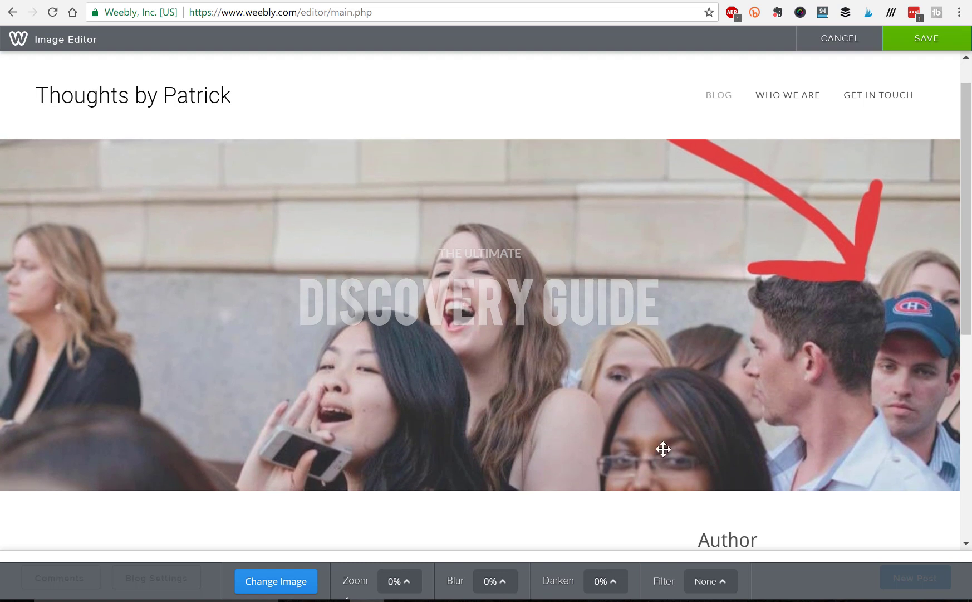
{"action": "left_click", "coordinate": [609, 591]}
{"action": "left_click_drag", "start_coordinate": [612, 557], "coordinate": [606, 534]}
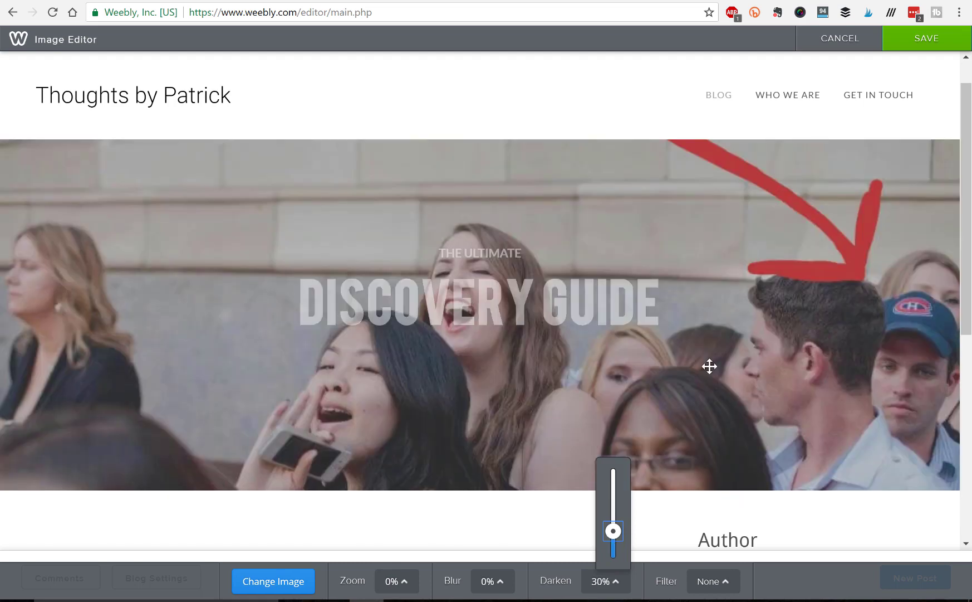
{"action": "left_click", "coordinate": [913, 45]}
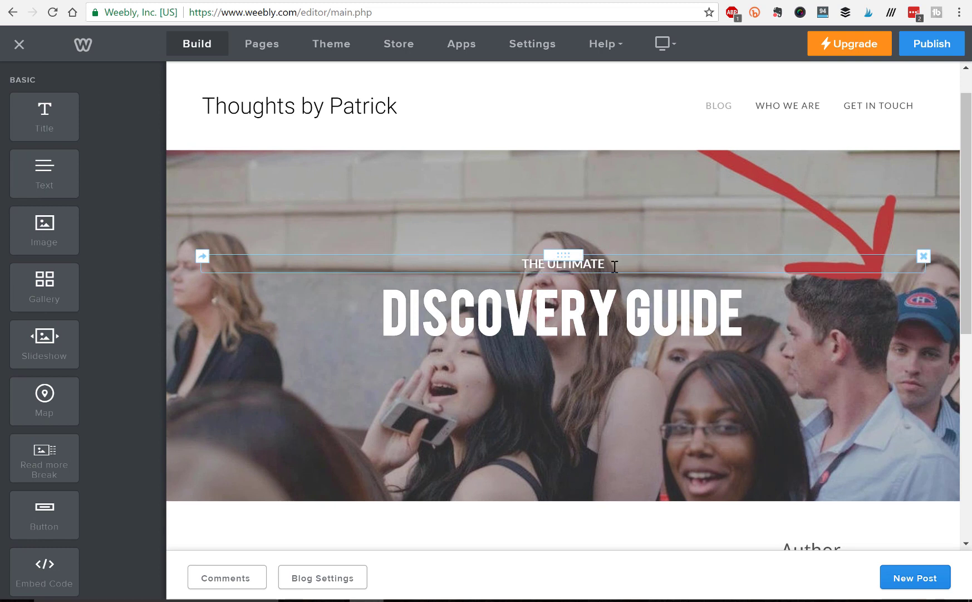
- Delete the "THE ULTIMATE" text element above the header's main heading
{"action": "left_click_drag", "start_coordinate": [611, 264], "coordinate": [602, 263]}
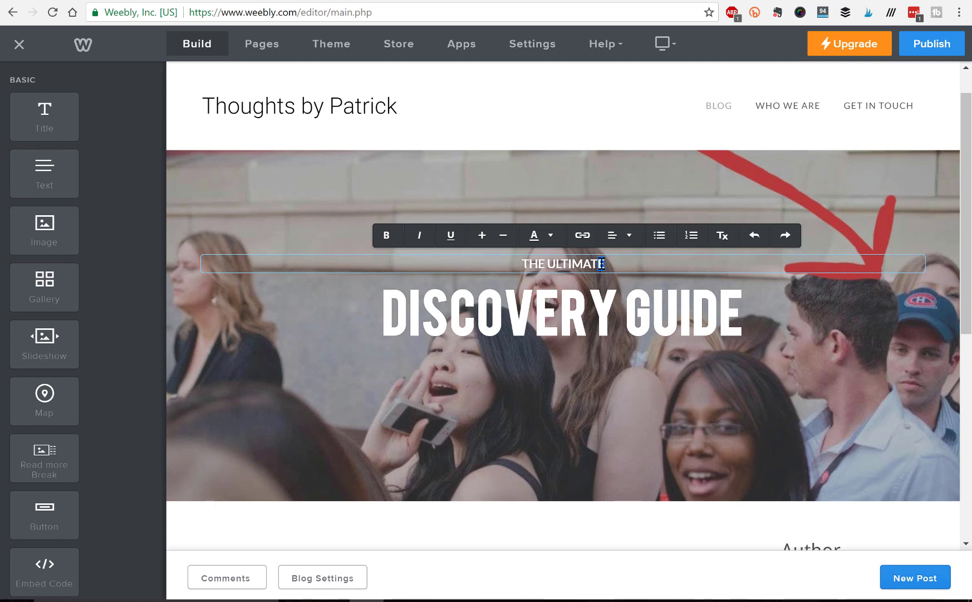
{"action": "left_click", "coordinate": [858, 301]}
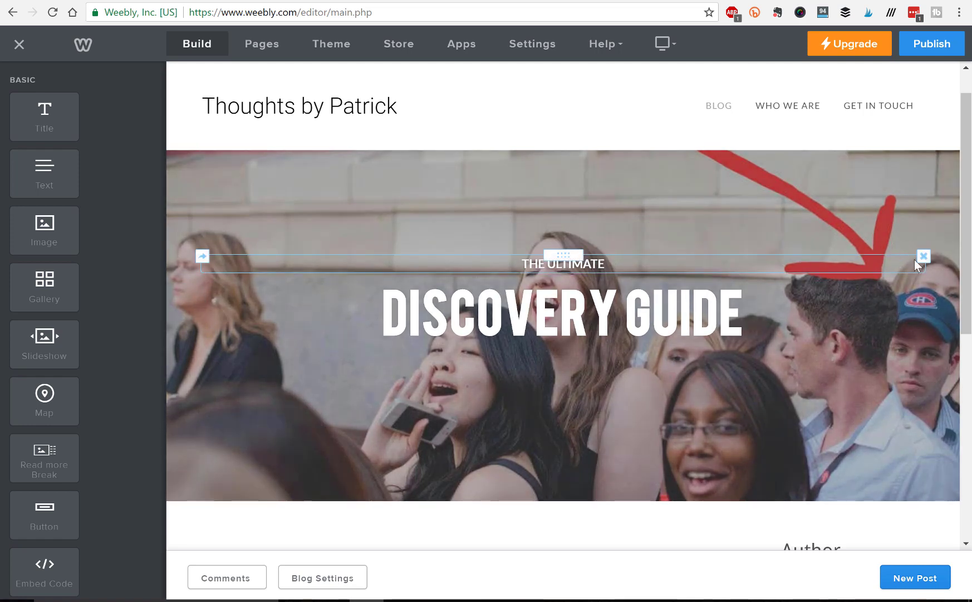
{"action": "left_click", "coordinate": [924, 256]}
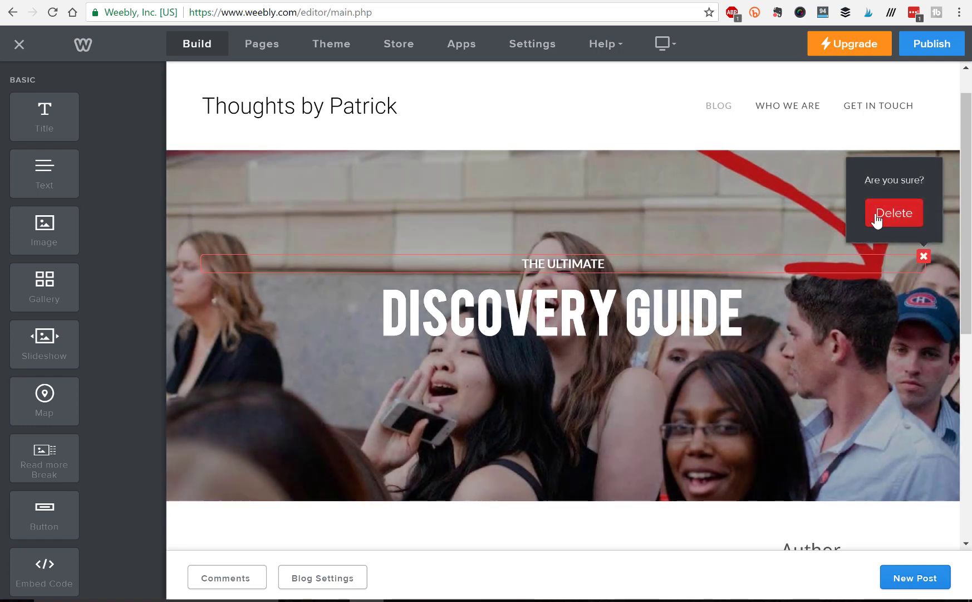
{"action": "left_click", "coordinate": [878, 221]}
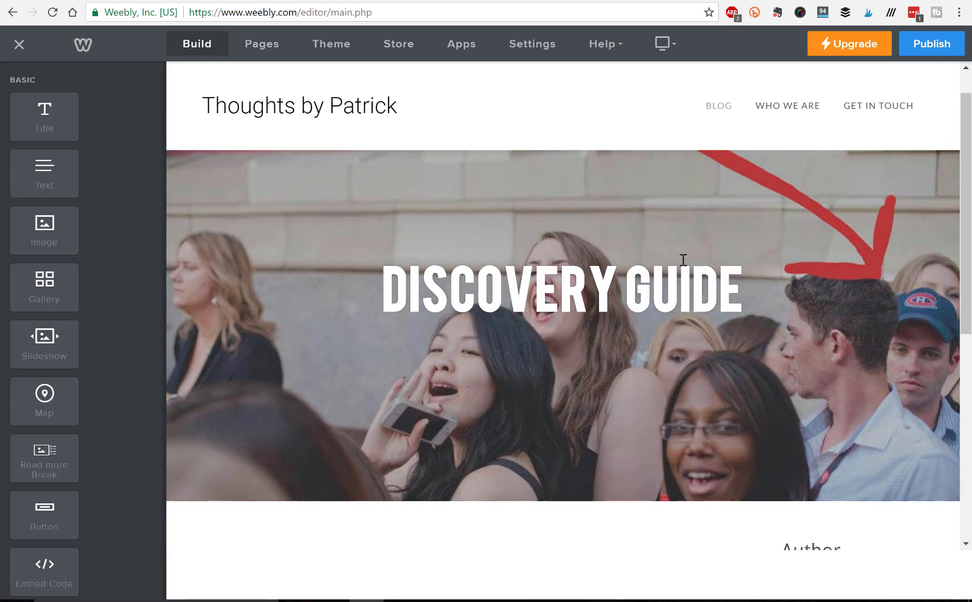
- Replace the "DISCOVERY GUIDE" heading text with "YEP, THAT'S ME."
{"action": "left_click_drag", "start_coordinate": [743, 284], "coordinate": [385, 293]}
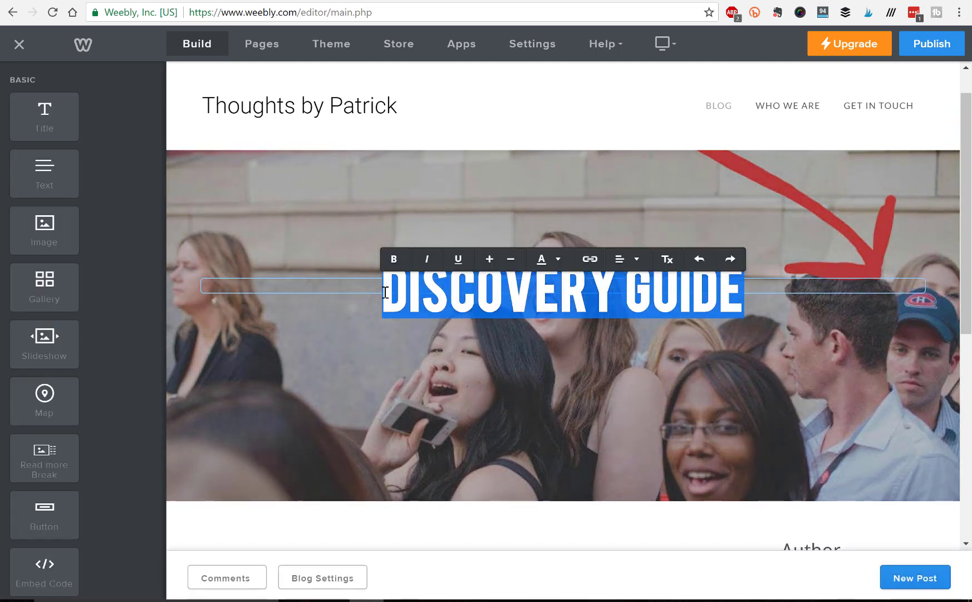
{"action": "key", "text": "BackSpace"}
{"action": "type", "text": "YEP,"}
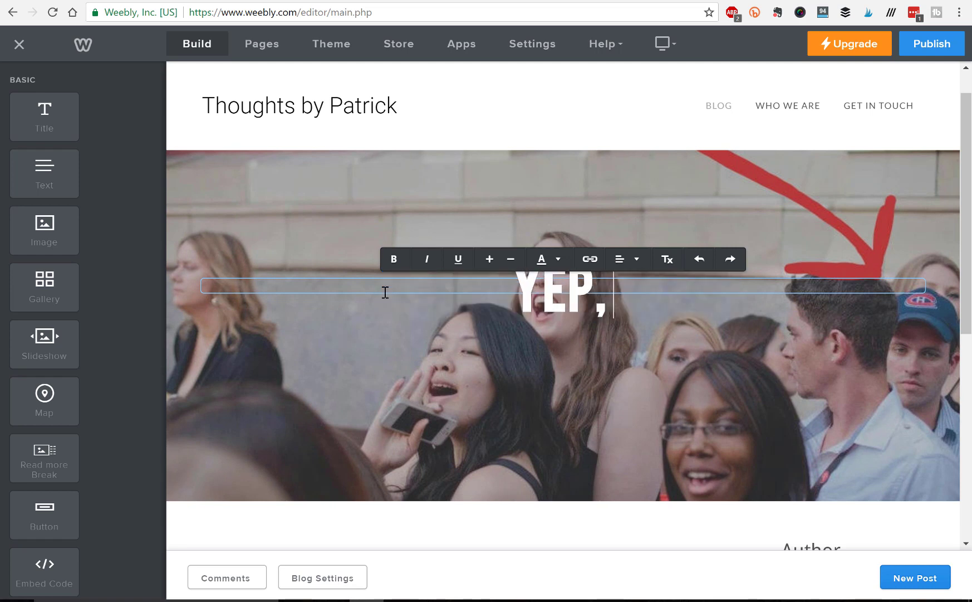
{"action": "type", "text": " THAT S ME"}
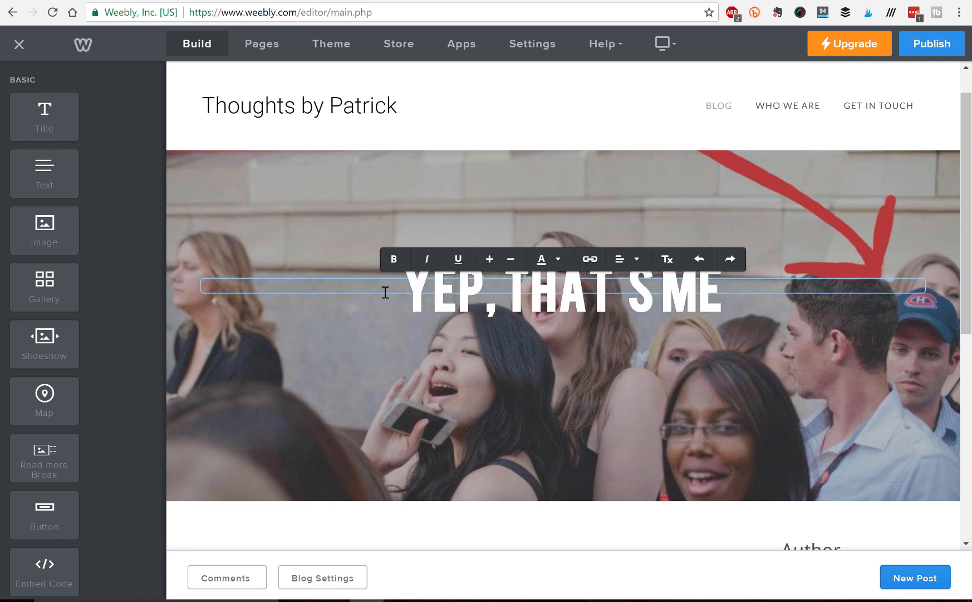
{"action": "type", "text": "."}
{"action": "left_click", "coordinate": [352, 372]}
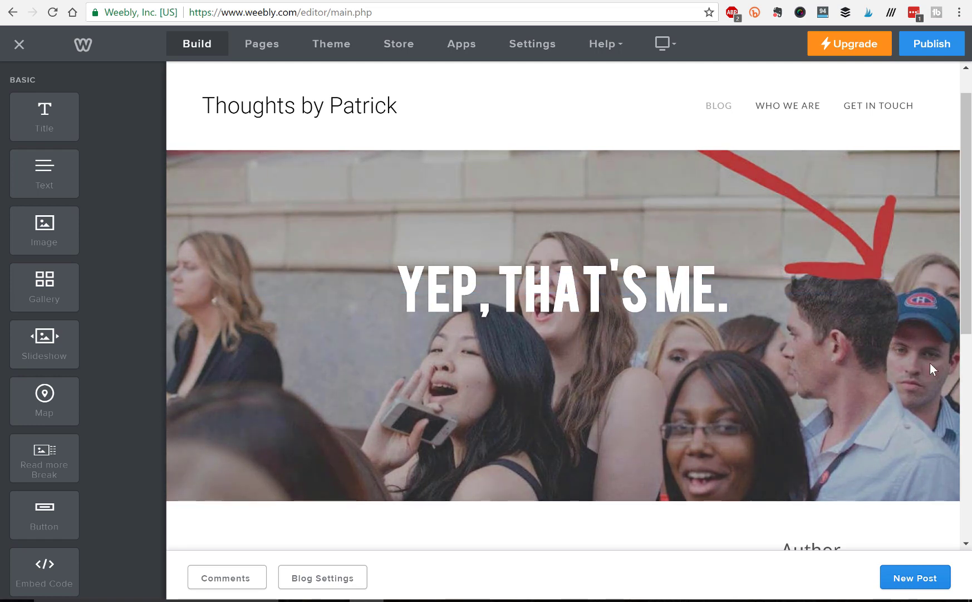
- Left-align the "YEP, THAT'S ME." heading in the header
{"action": "left_click", "coordinate": [599, 281]}
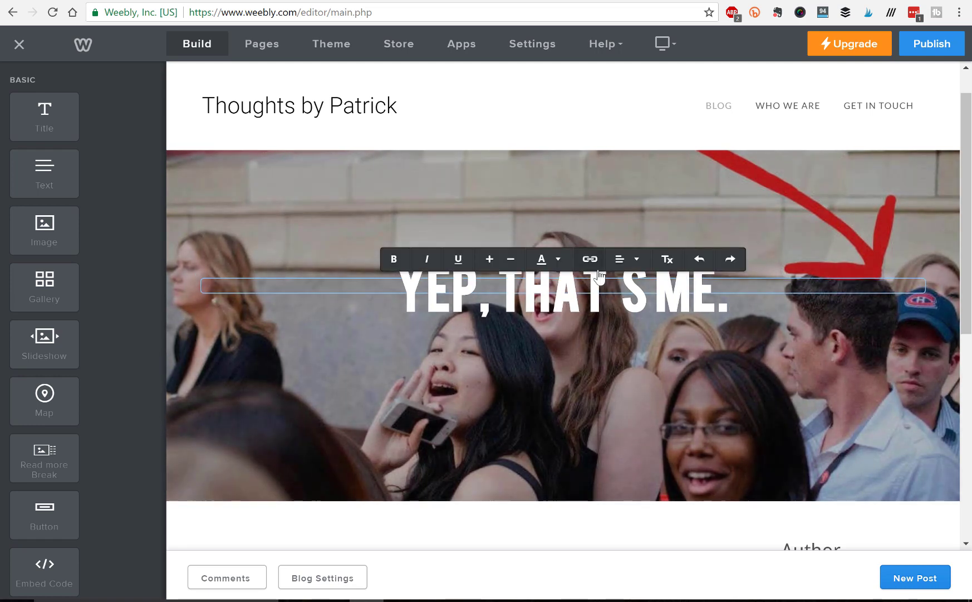
{"action": "left_click", "coordinate": [621, 260]}
{"action": "left_click", "coordinate": [625, 280]}
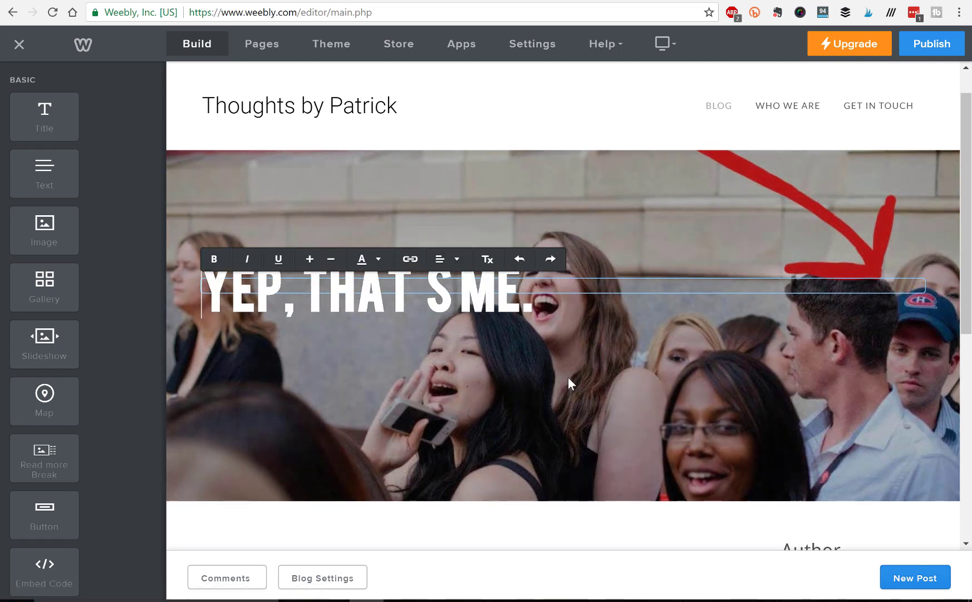
{"action": "left_click", "coordinate": [568, 377]}
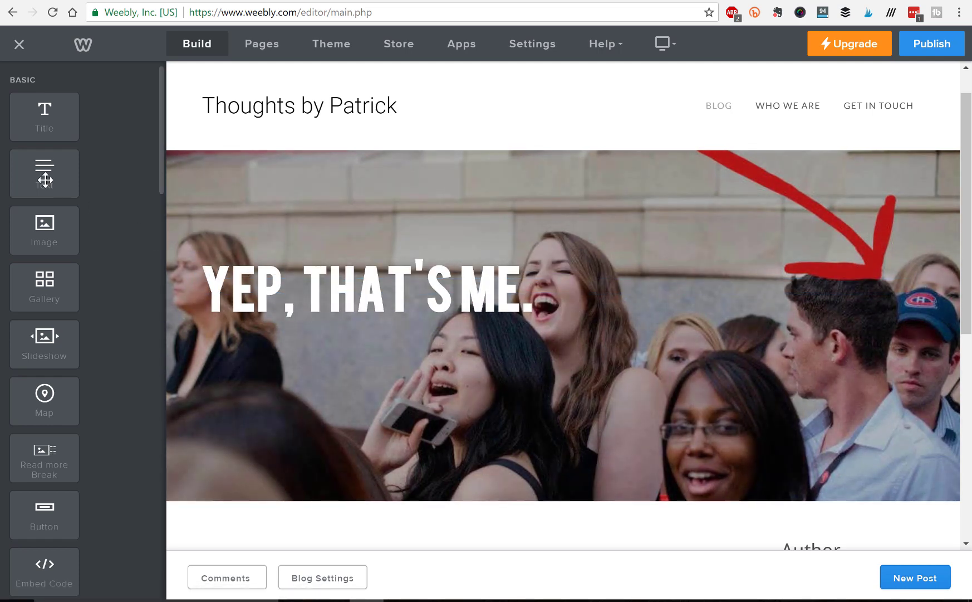
- Add a text element below the header heading reading "I bet you're wondering how I got here. I usually am too."
{"action": "left_click_drag", "start_coordinate": [45, 180], "coordinate": [321, 319]}
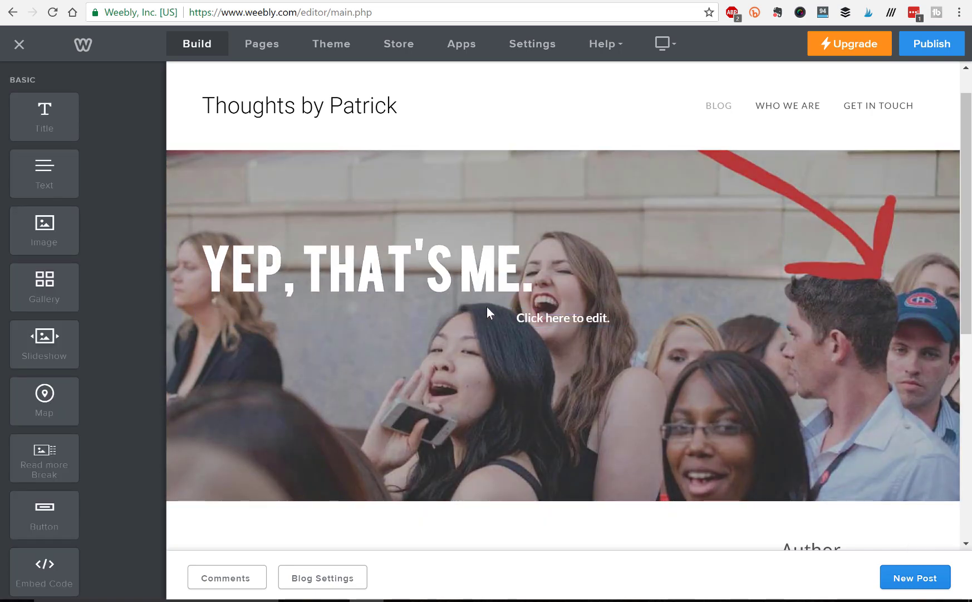
{"action": "left_click", "coordinate": [513, 319]}
{"action": "type", "text": "I"}
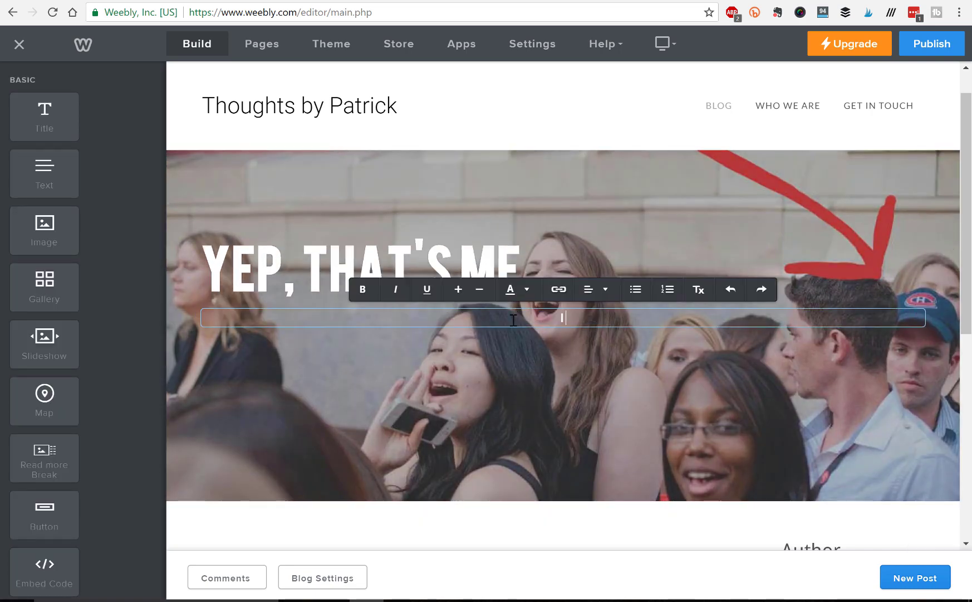
{"action": "type", "text": " bet you're wondering how I got here."}
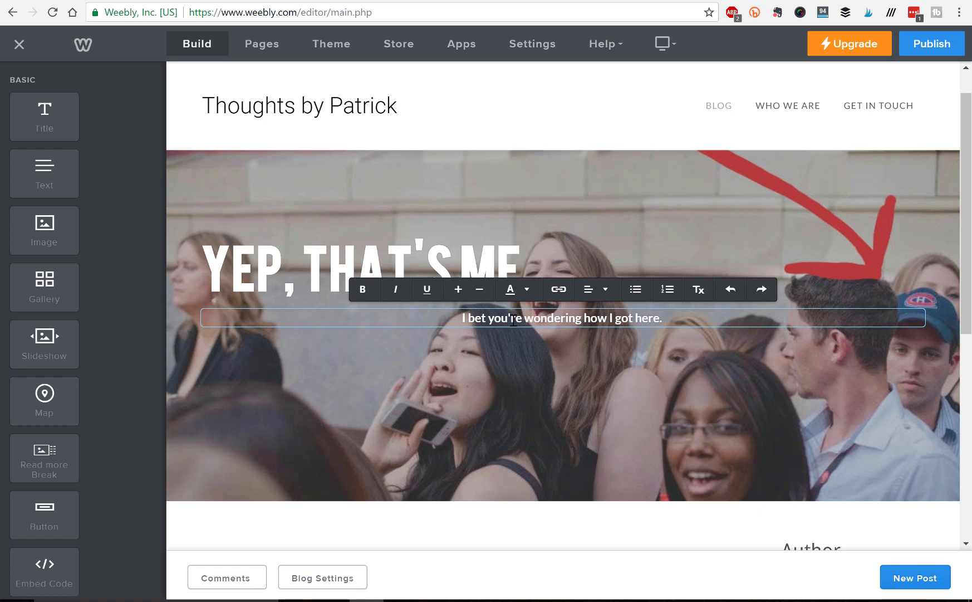
{"action": "type", "text": " I sua"}
{"action": "key", "text": "BackSpace"}
{"action": "key", "text": "BackSpace"}
{"action": "key", "text": "BackSpace"}
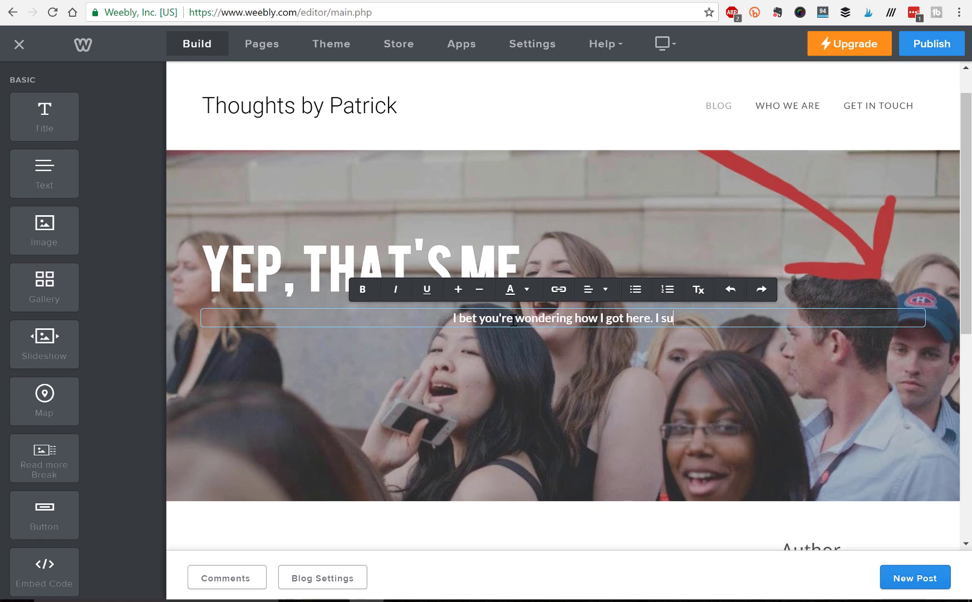
{"action": "type", "text": "usually"}
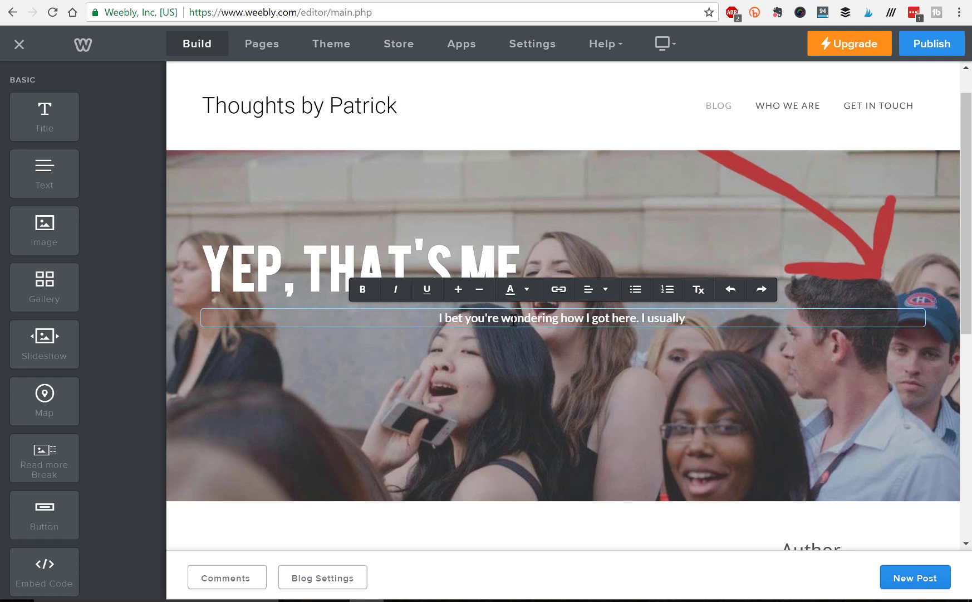
{"action": "type", "text": " am too."}
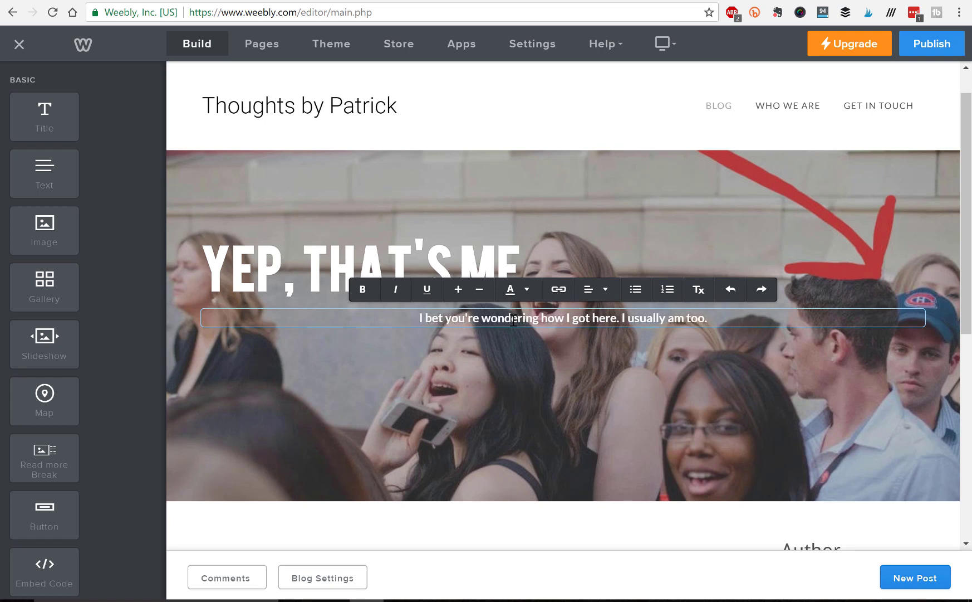
- Left-align the text line below the heading and enlarge its font by two increments
{"action": "left_click", "coordinate": [597, 290]}
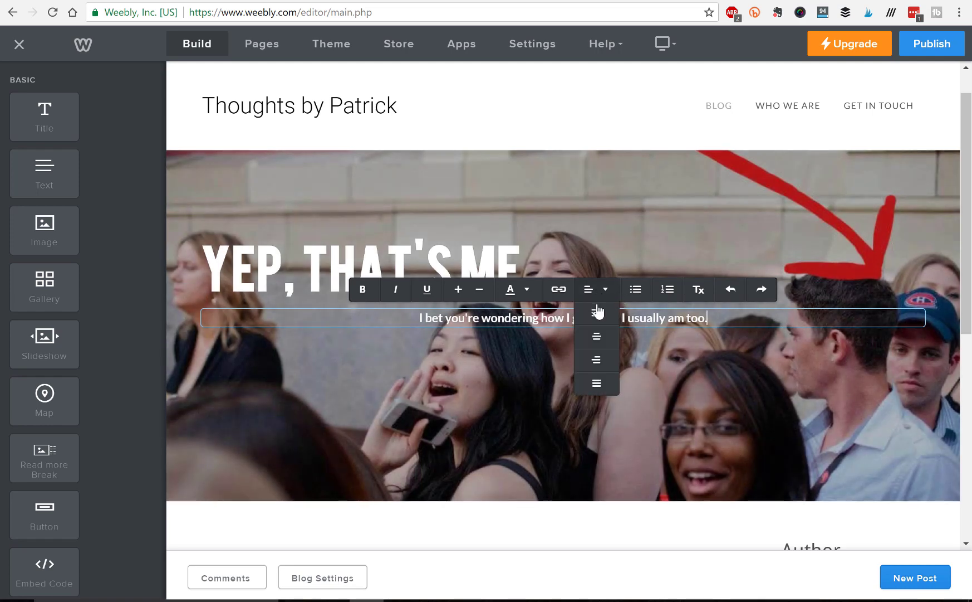
{"action": "left_click", "coordinate": [597, 310]}
{"action": "left_click", "coordinate": [659, 211]}
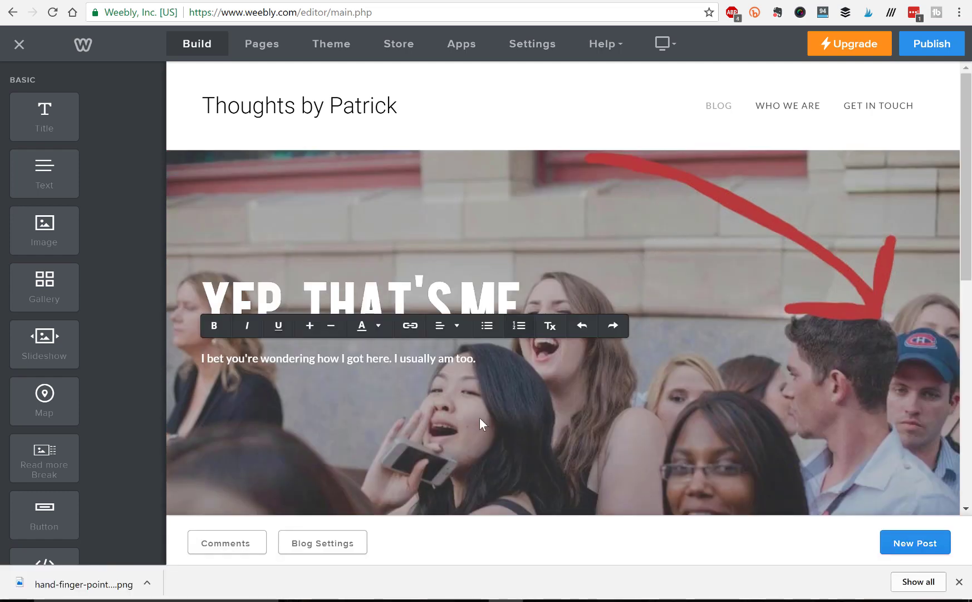
{"action": "left_click_drag", "start_coordinate": [477, 359], "coordinate": [195, 361]}
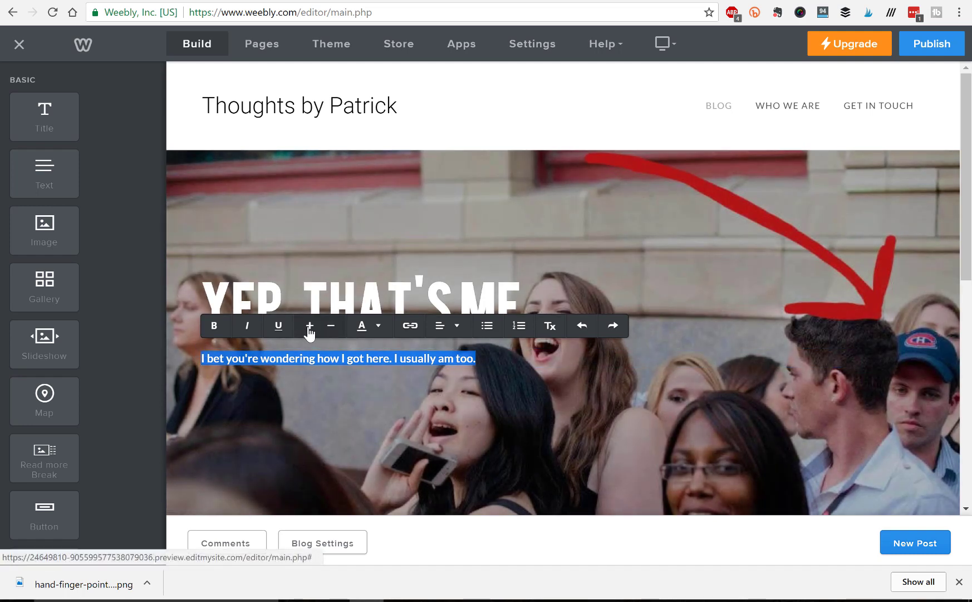
{"action": "left_click", "coordinate": [309, 326]}
{"action": "left_click", "coordinate": [309, 325]}
{"action": "left_click", "coordinate": [363, 412]}
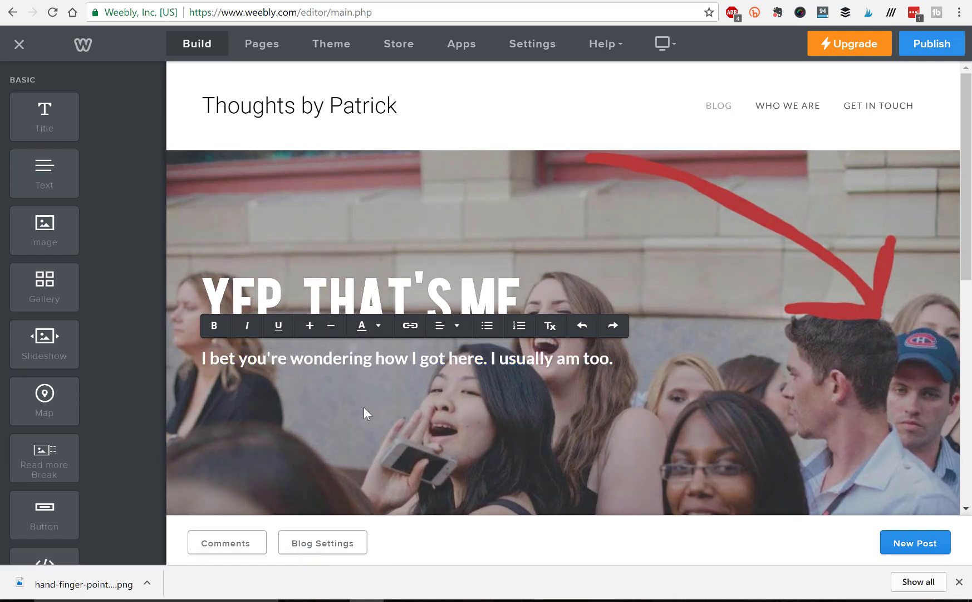
- Add an image element below the header's text line and upload the pointing-hand picture from the Downloads folder into it
{"action": "left_click_drag", "start_coordinate": [59, 245], "coordinate": [313, 388]}
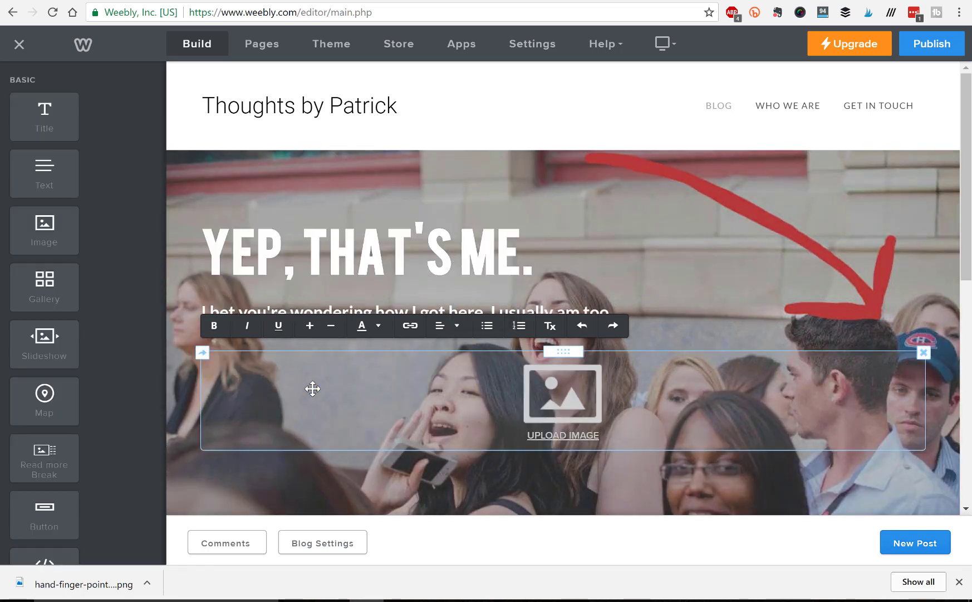
{"action": "left_click", "coordinate": [560, 393]}
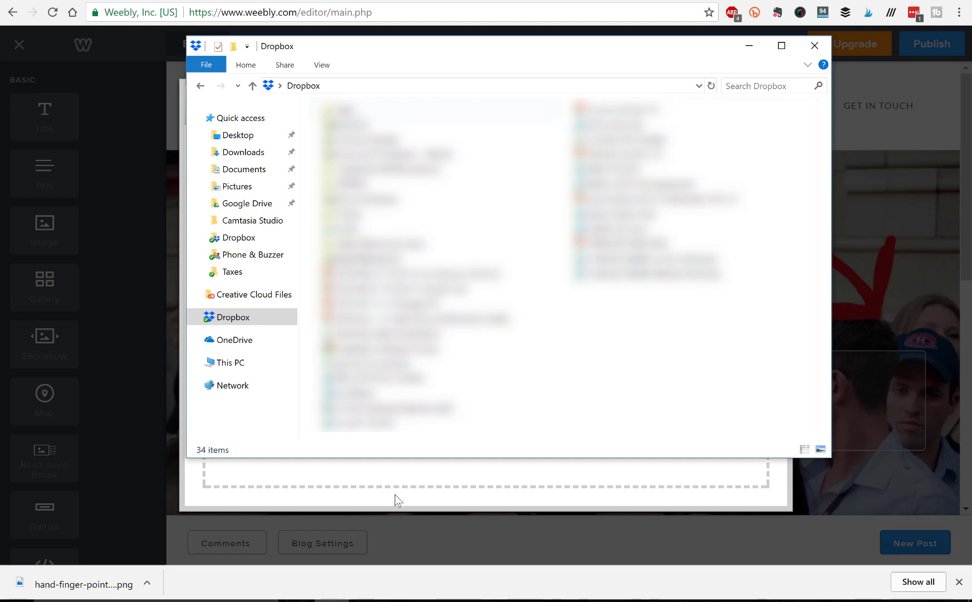
{"action": "left_click", "coordinate": [258, 153]}
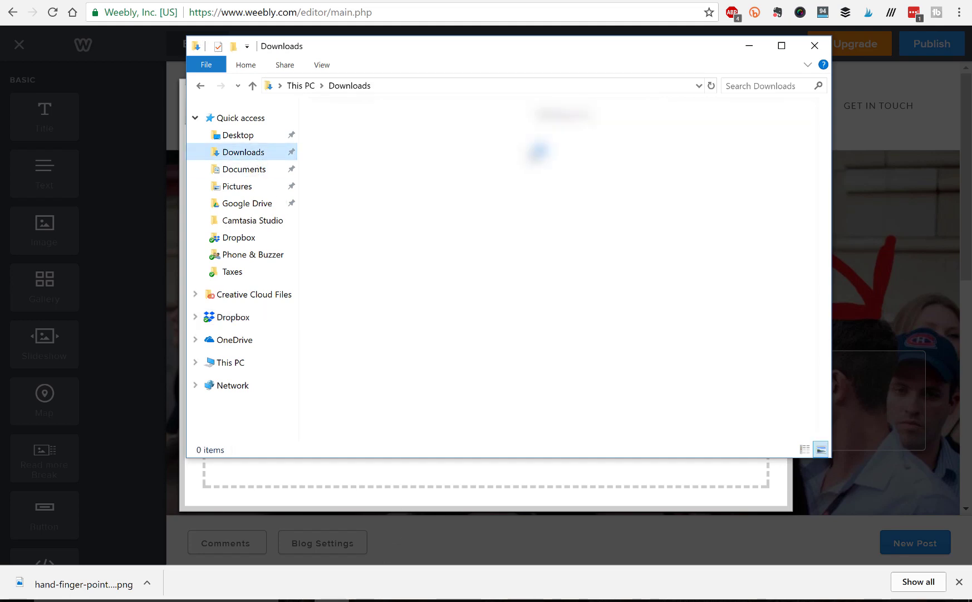
{"action": "left_click", "coordinate": [770, 150]}
{"action": "double_click", "coordinate": [771, 150]}
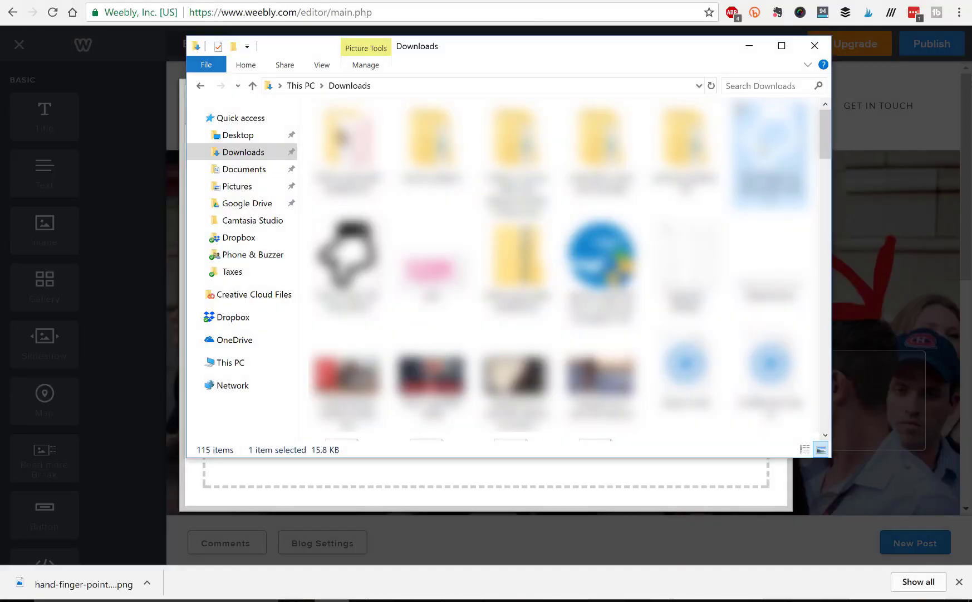
{"action": "left_click_drag", "start_coordinate": [770, 151], "coordinate": [632, 463]}
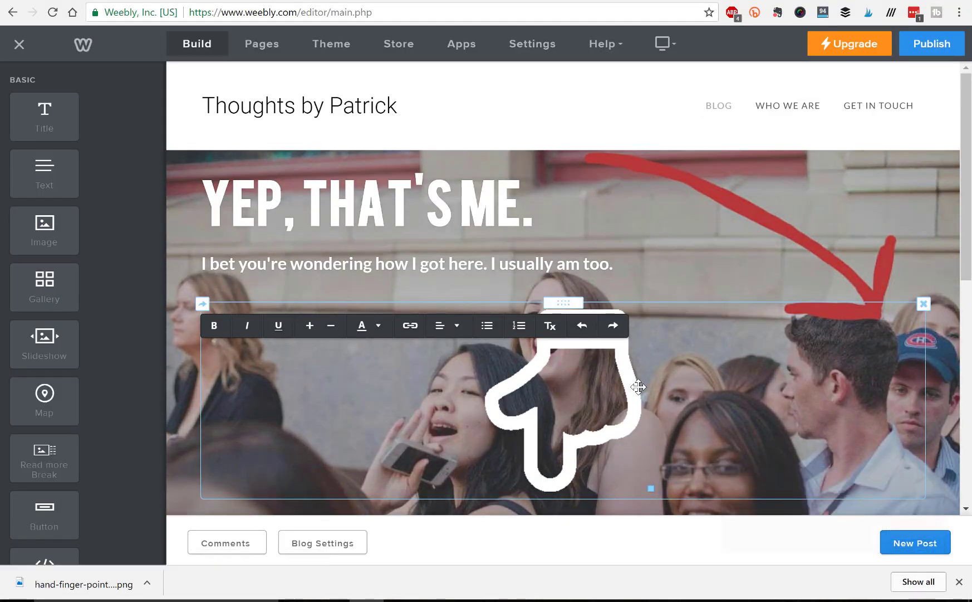
{"action": "left_click", "coordinate": [639, 386]}
{"action": "left_click", "coordinate": [828, 241]}
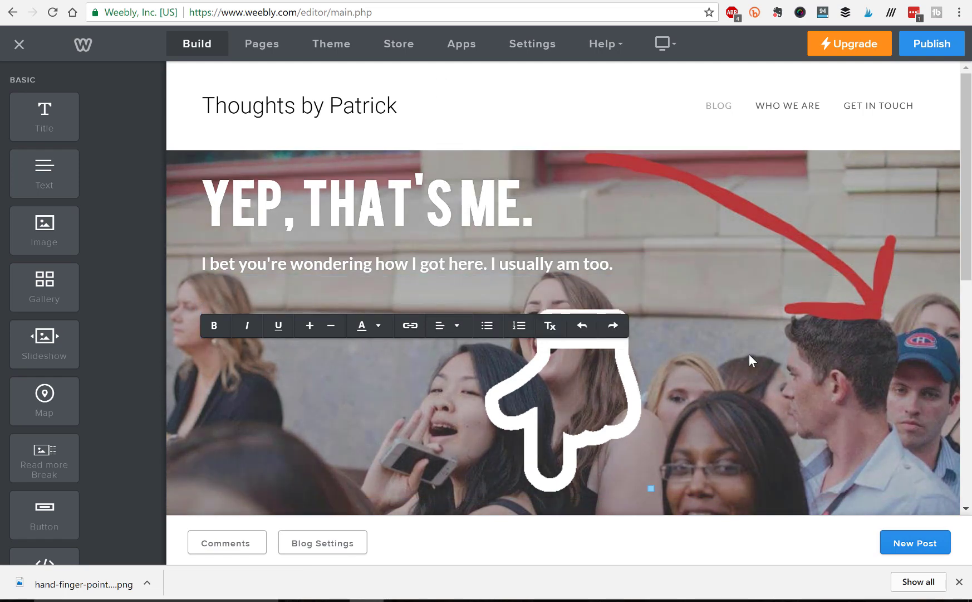
- Place a spacer beside the pointing-hand image and narrow the image's column to shrink the hand at the header's left side
{"action": "scroll", "coordinate": [115, 269], "scroll_direction": "down", "scroll_amount": 3}
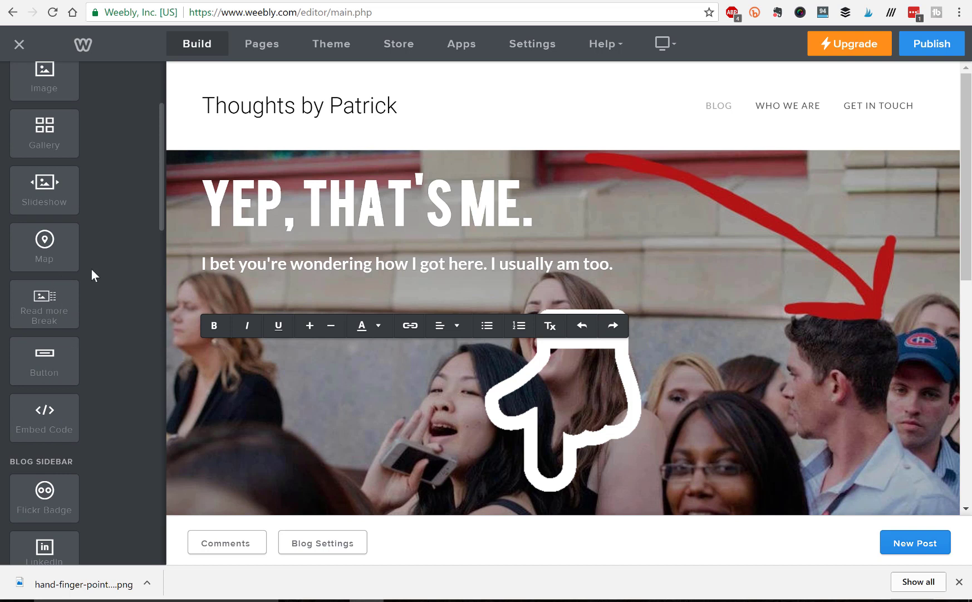
{"action": "scroll", "coordinate": [92, 270], "scroll_direction": "down", "scroll_amount": 5}
{"action": "scroll", "coordinate": [92, 273], "scroll_direction": "down", "scroll_amount": 4}
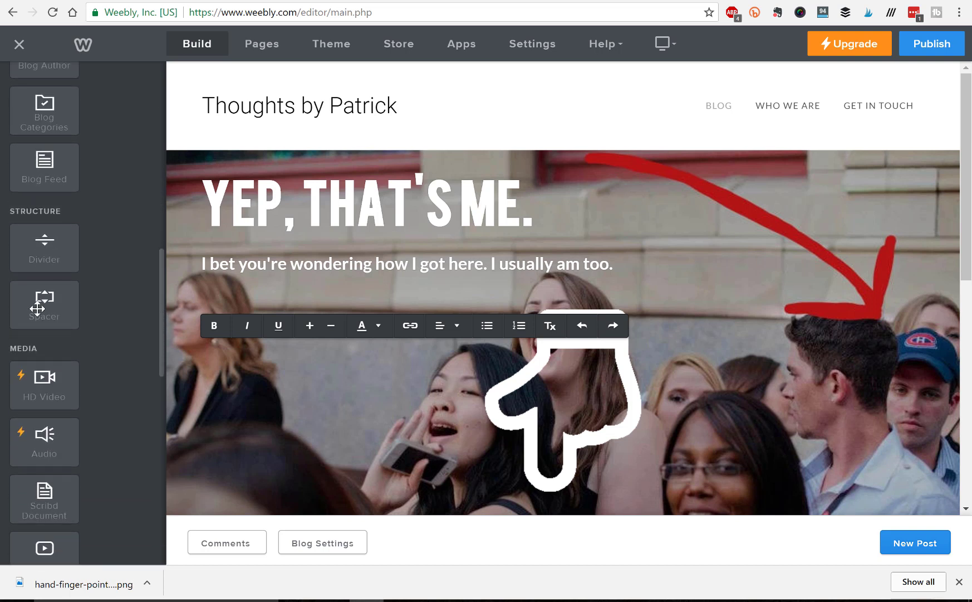
{"action": "left_click_drag", "start_coordinate": [103, 321], "coordinate": [655, 405]}
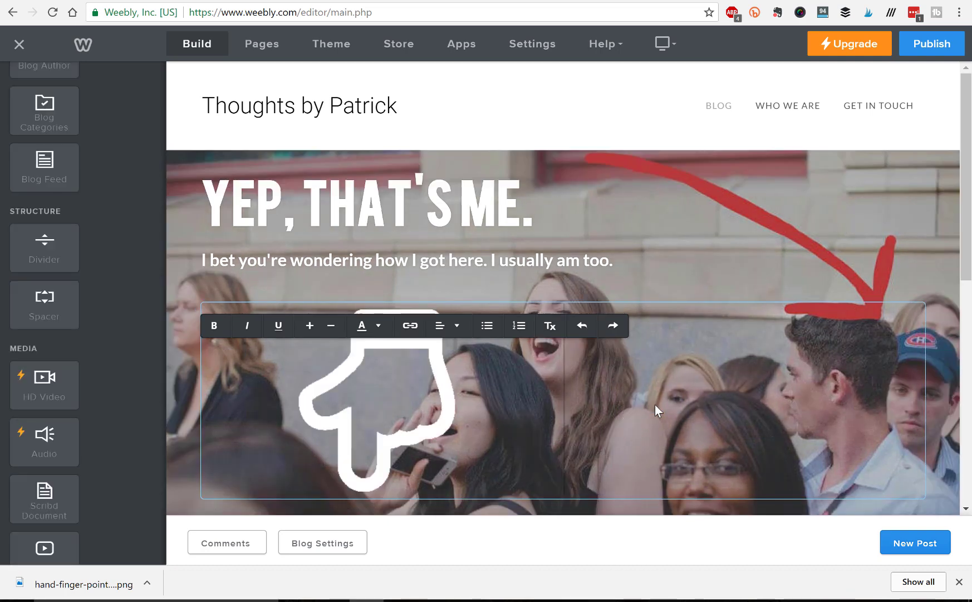
{"action": "left_click_drag", "start_coordinate": [559, 399], "coordinate": [358, 385]}
{"action": "left_click_drag", "start_coordinate": [290, 378], "coordinate": [302, 378]}
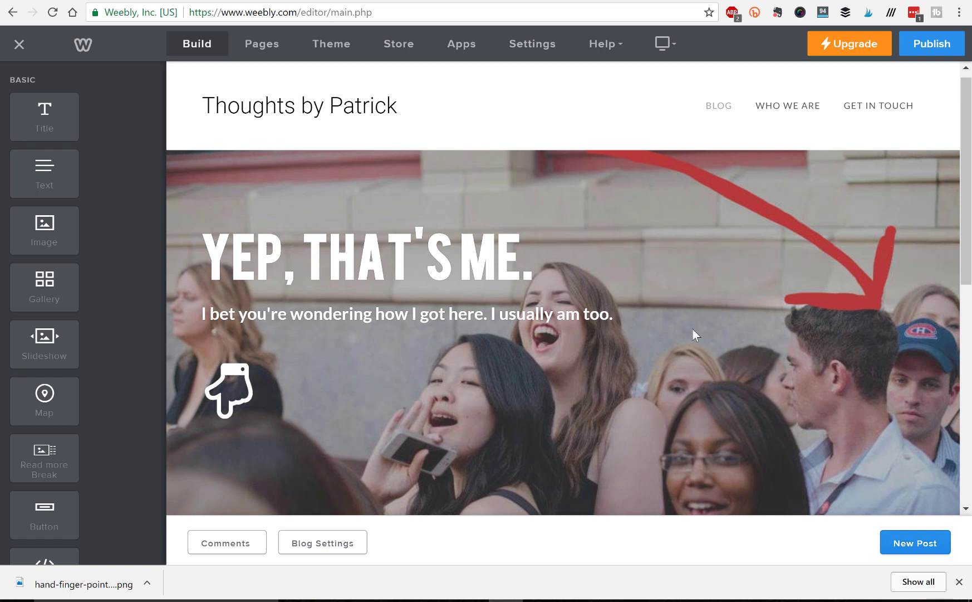
- Replace the Author placeholder text with the copied bio starting "I've been told that I'm unrealistic, clueless, unprofessional and ignorant."
{"action": "scroll", "coordinate": [693, 329], "scroll_direction": "down", "scroll_amount": 2}
{"action": "scroll", "coordinate": [693, 328], "scroll_direction": "down", "scroll_amount": 8}
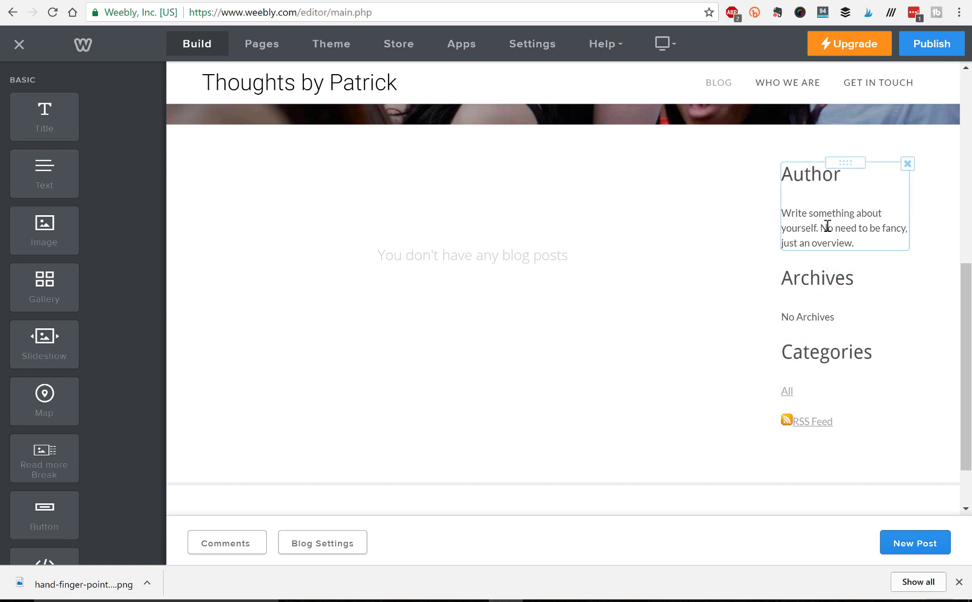
{"action": "left_click", "coordinate": [864, 243]}
{"action": "left_click_drag", "start_coordinate": [866, 244], "coordinate": [793, 215]}
{"action": "right_click", "coordinate": [795, 217]}
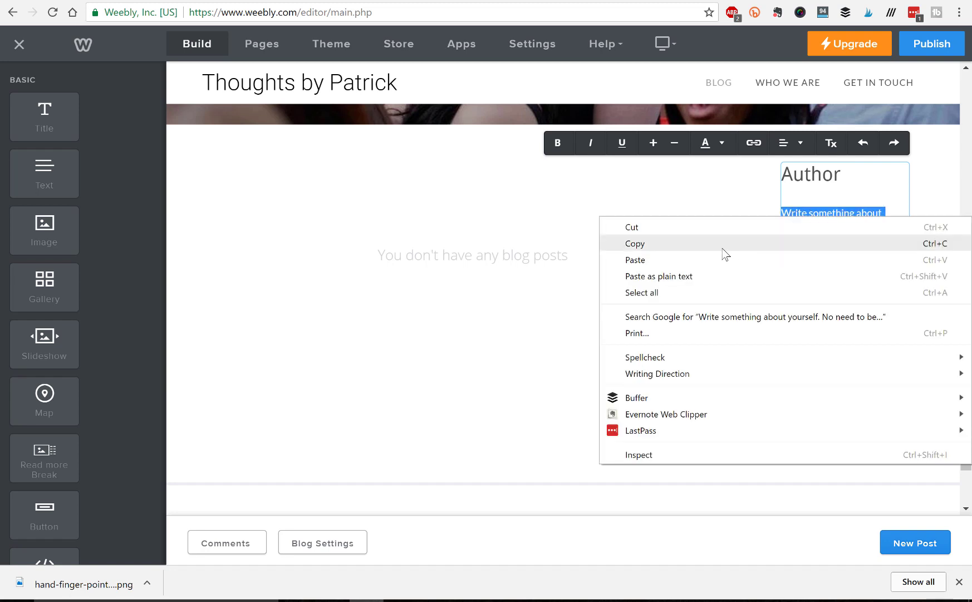
{"action": "left_click", "coordinate": [699, 261]}
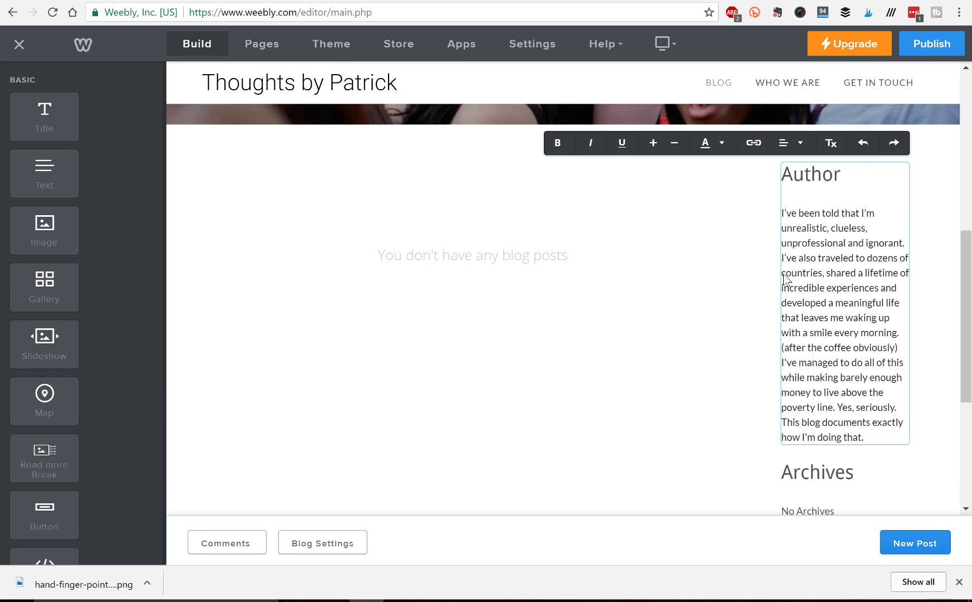
{"action": "left_click", "coordinate": [928, 295]}
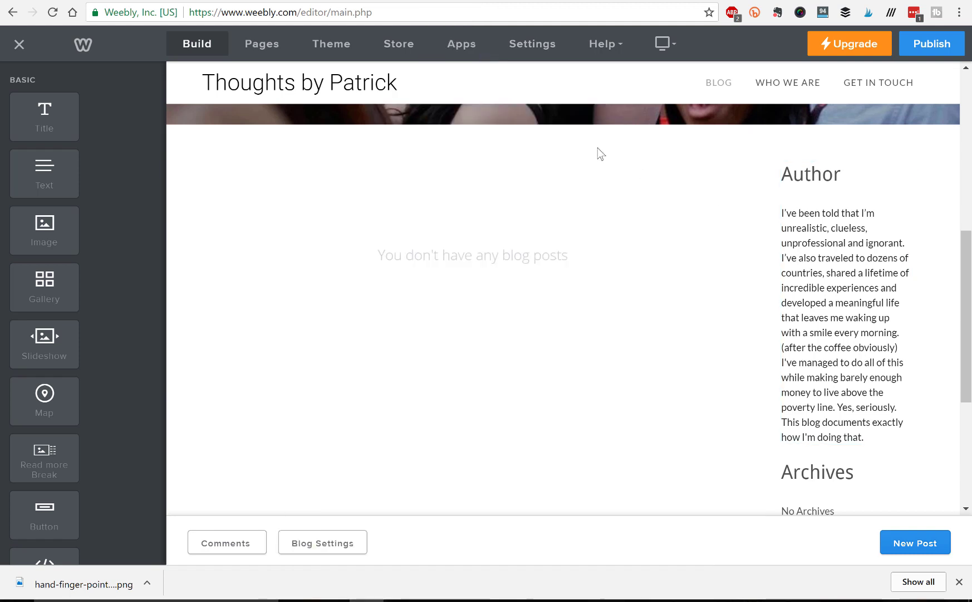
{"action": "left_click", "coordinate": [783, 214]}
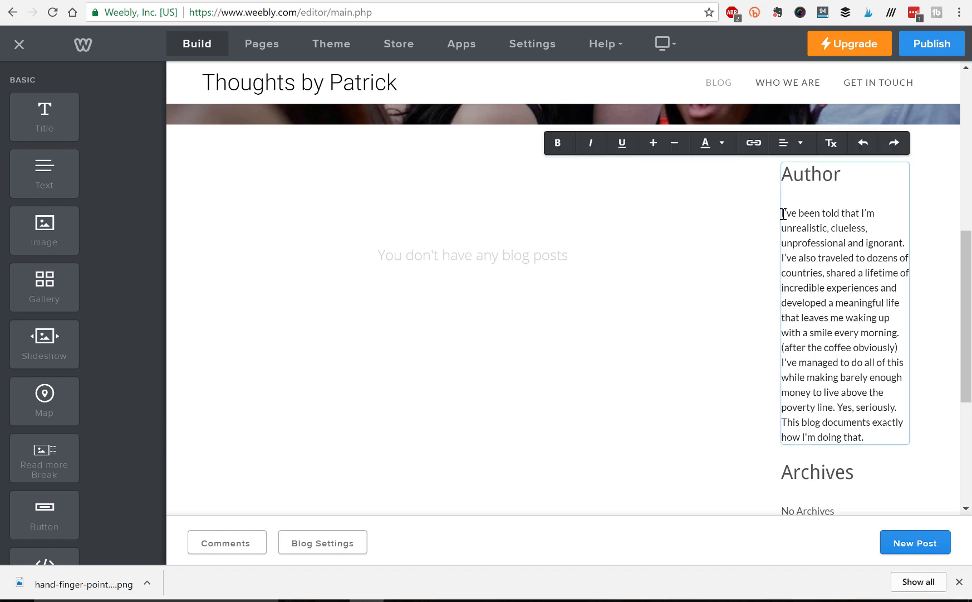
{"action": "left_click", "coordinate": [730, 190]}
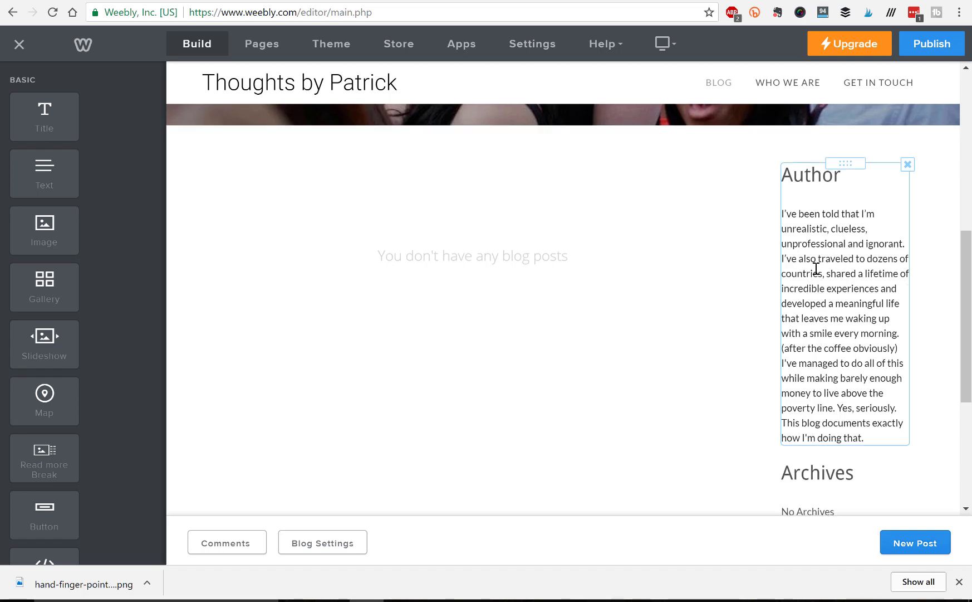
- Publish the website and open the live site at rwltrial.weebly.com
{"action": "scroll", "coordinate": [816, 269], "scroll_direction": "up", "scroll_amount": 8}
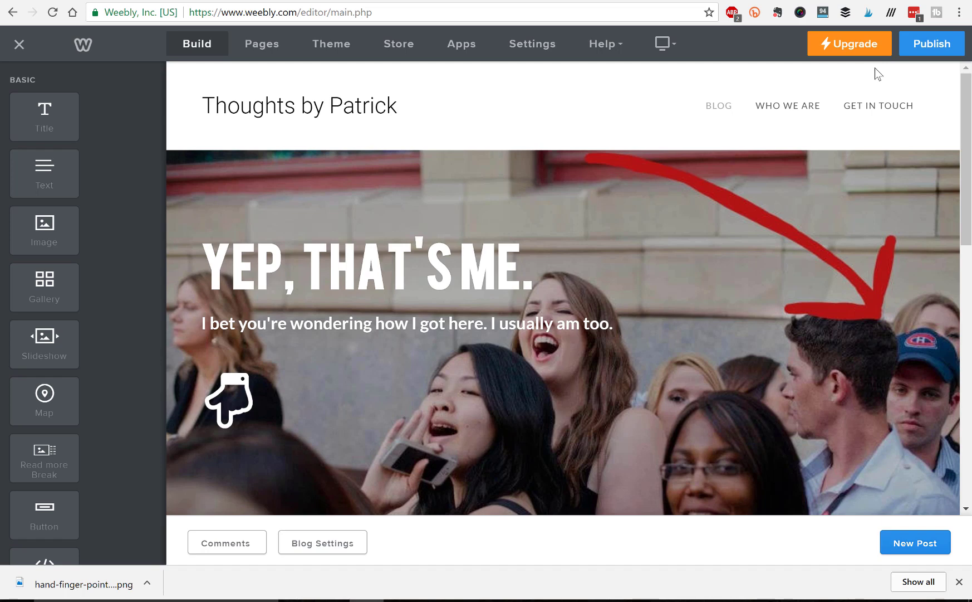
{"action": "left_click", "coordinate": [926, 49]}
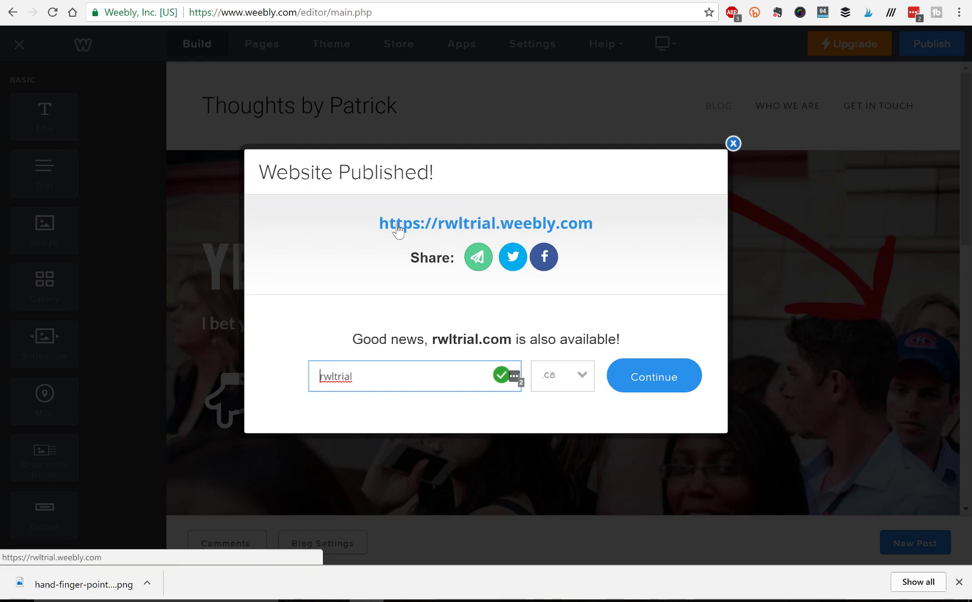
{"action": "left_click", "coordinate": [497, 226]}
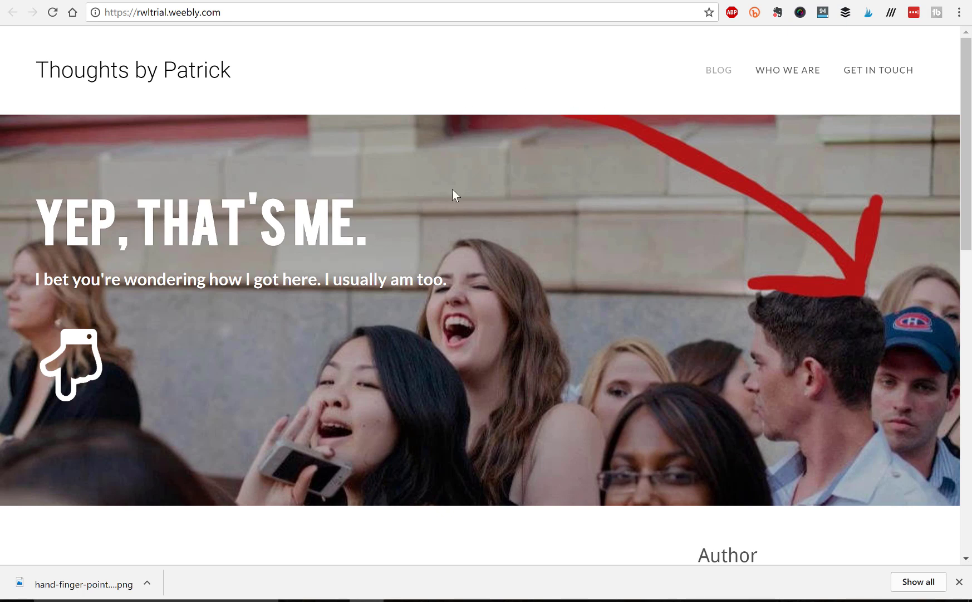
- Review the published blog page from the header through the Author, Archives and Categories sections down to the footer
{"action": "scroll", "coordinate": [667, 208], "scroll_direction": "down", "scroll_amount": 3}
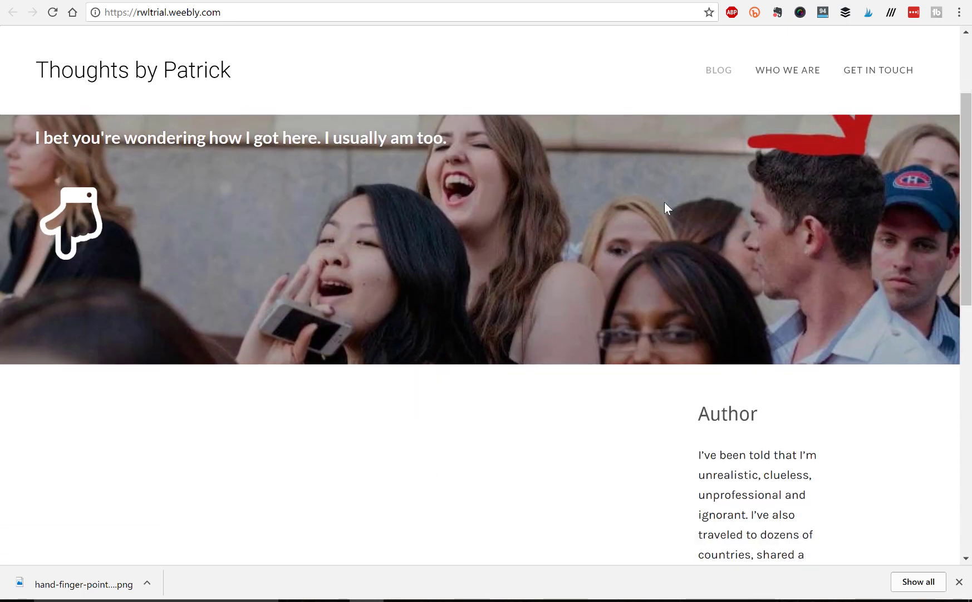
{"action": "scroll", "coordinate": [669, 265], "scroll_direction": "down", "scroll_amount": 2}
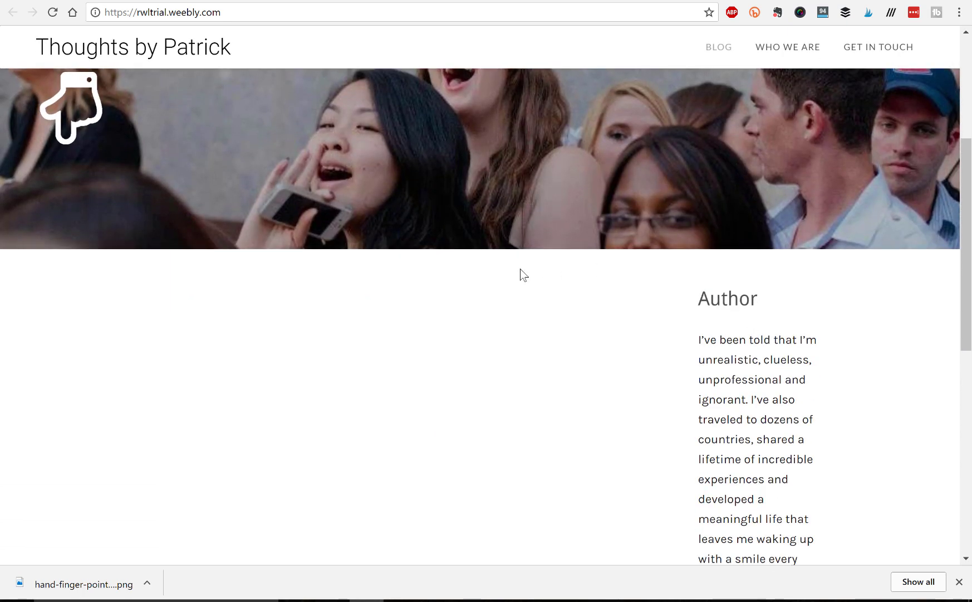
{"action": "scroll", "coordinate": [744, 296], "scroll_direction": "down", "scroll_amount": 3}
{"action": "scroll", "coordinate": [725, 289], "scroll_direction": "down", "scroll_amount": 1}
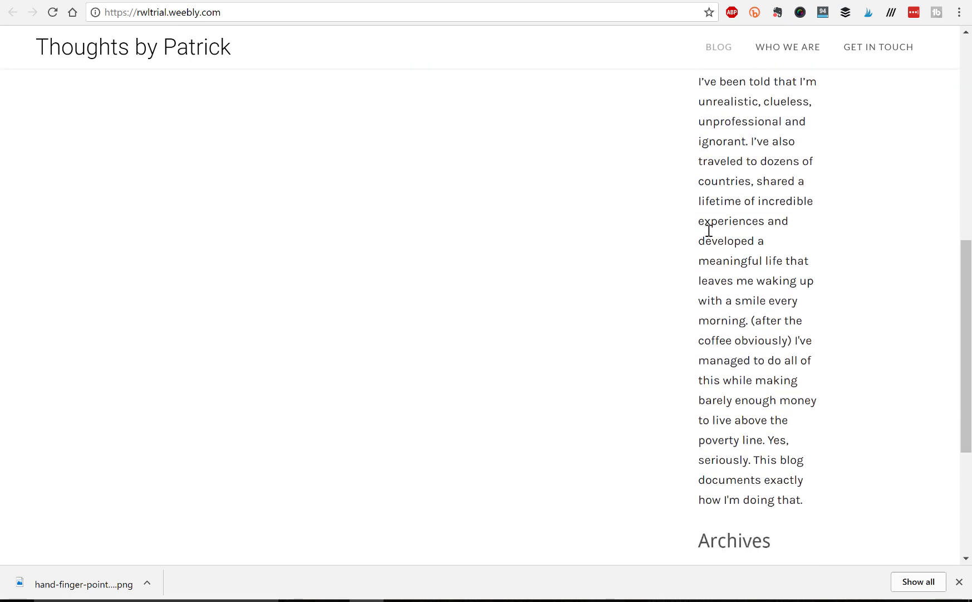
{"action": "scroll", "coordinate": [713, 153], "scroll_direction": "up", "scroll_amount": 1}
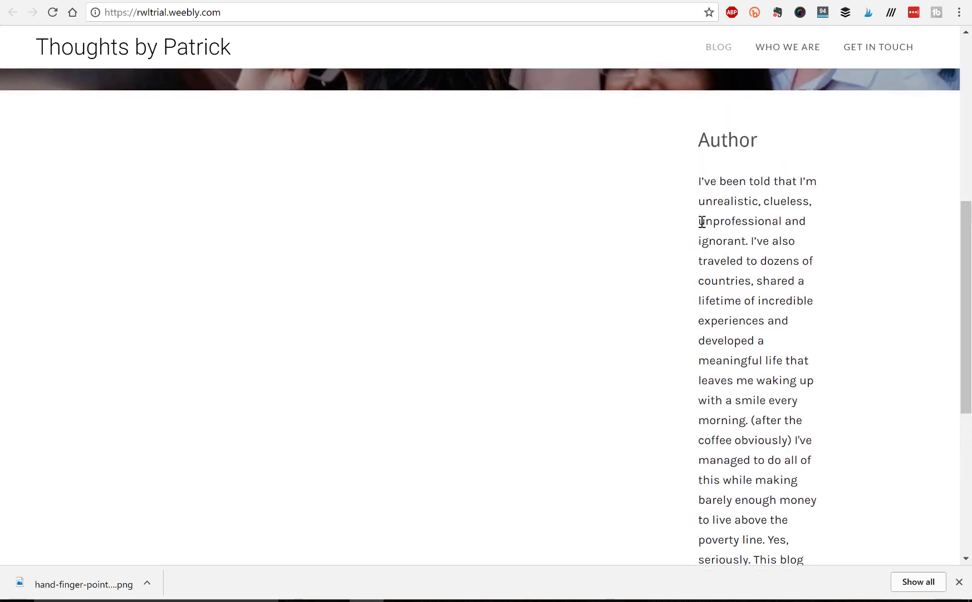
{"action": "scroll", "coordinate": [737, 298], "scroll_direction": "down", "scroll_amount": 2}
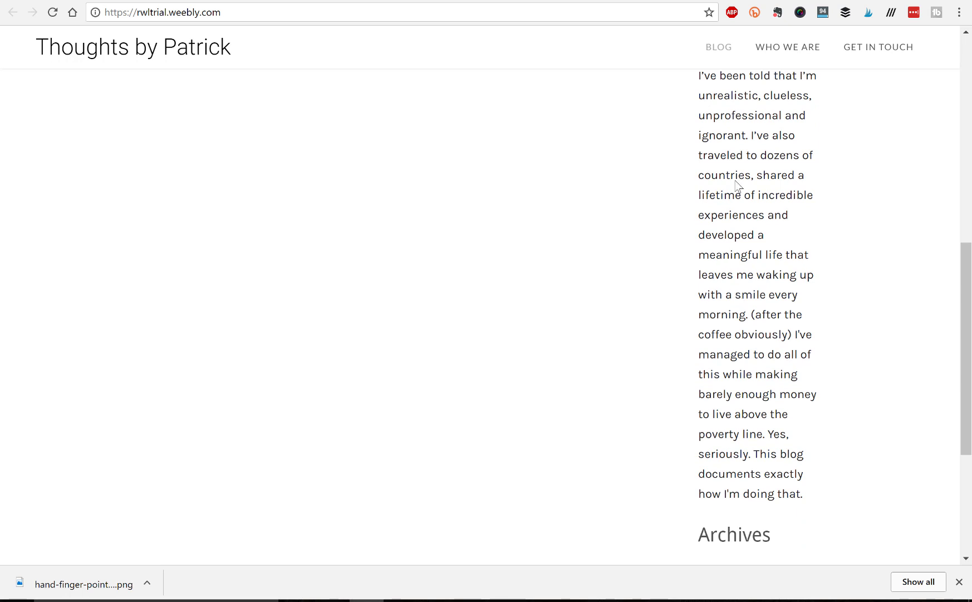
{"action": "scroll", "coordinate": [731, 283], "scroll_direction": "down", "scroll_amount": 4}
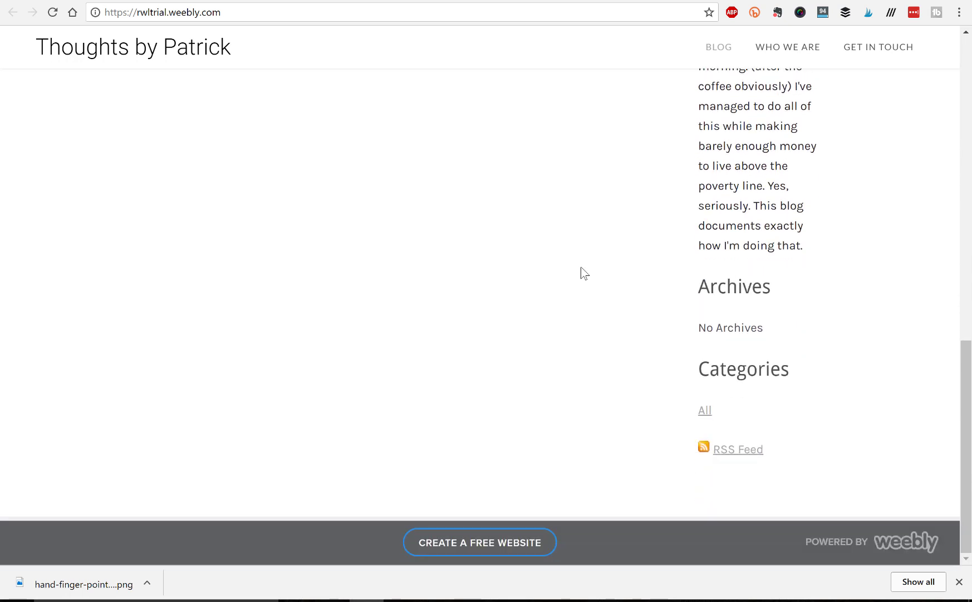
{"action": "scroll", "coordinate": [492, 265], "scroll_direction": "up", "scroll_amount": 6}
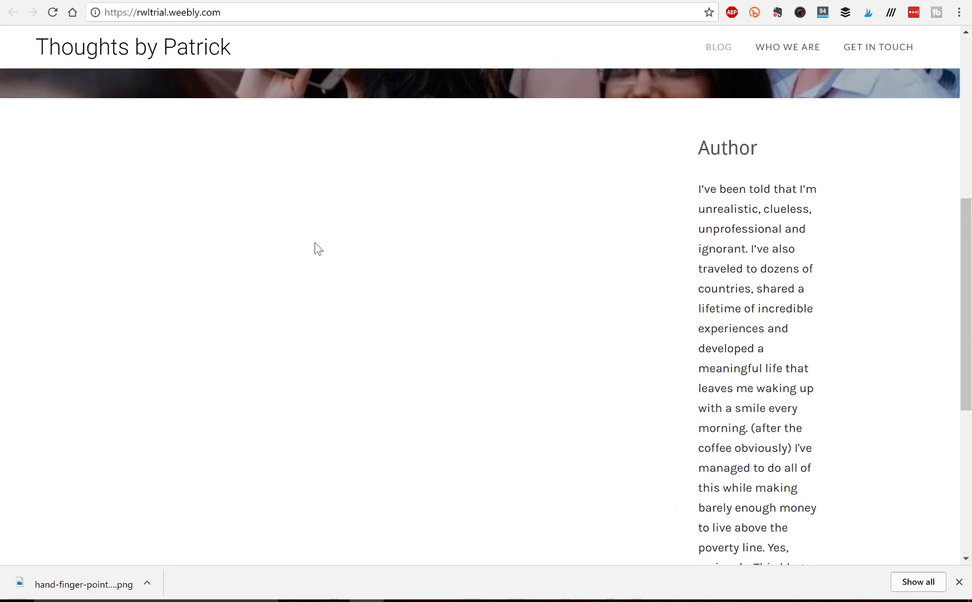
{"action": "scroll", "coordinate": [528, 206], "scroll_direction": "up", "scroll_amount": 7}
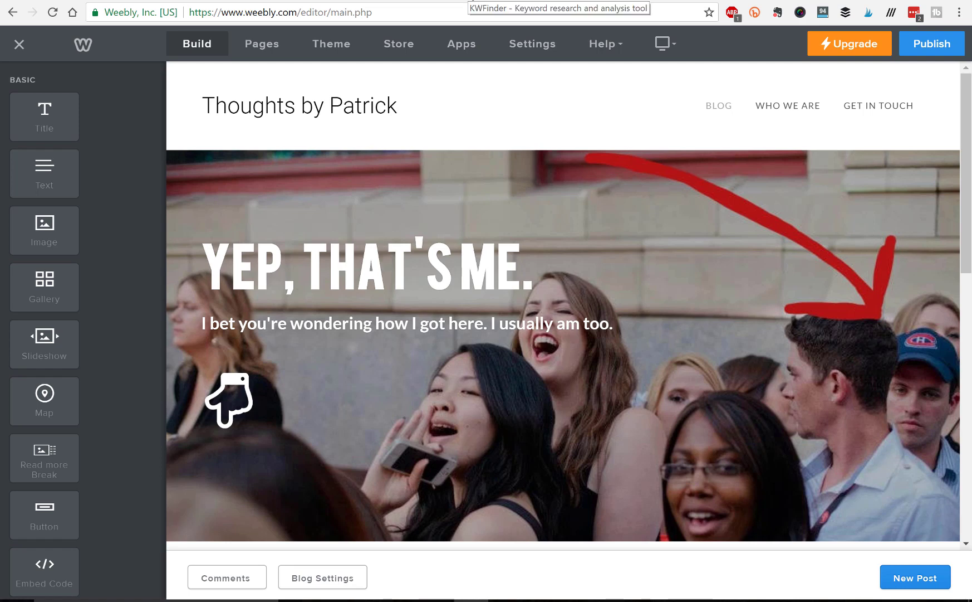
- Switch to the KWFinder and SECockpit websites and examine the keyword research features described on the KWFinder homepage
{"action": "left_click", "coordinate": [473, 1]}
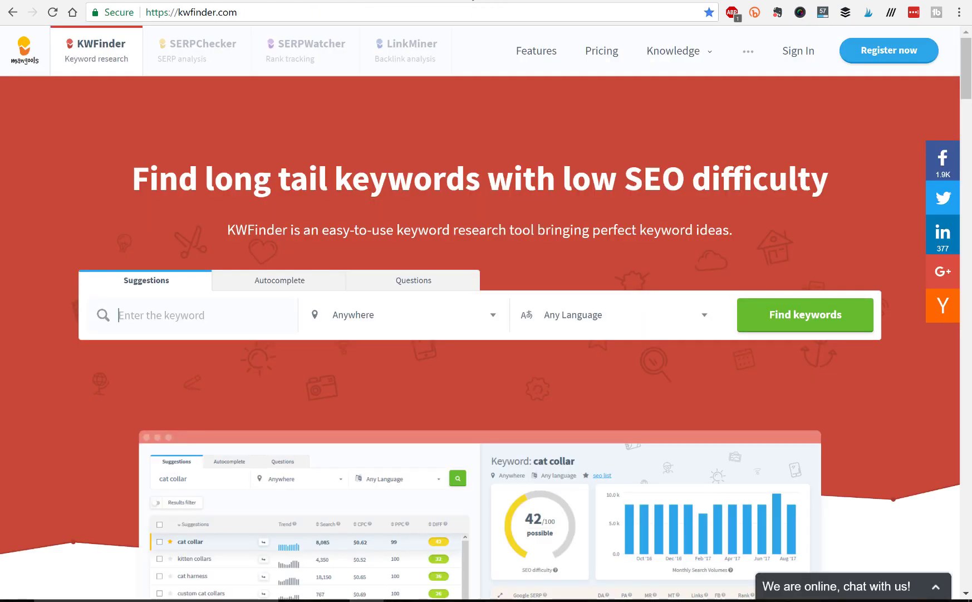
{"action": "left_click", "coordinate": [569, 1]}
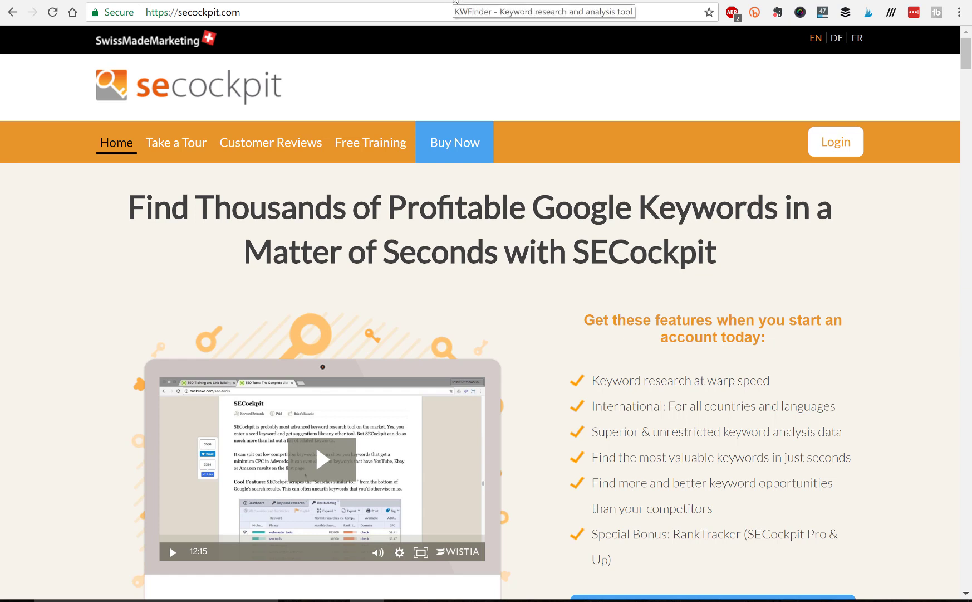
{"action": "left_click", "coordinate": [455, 2]}
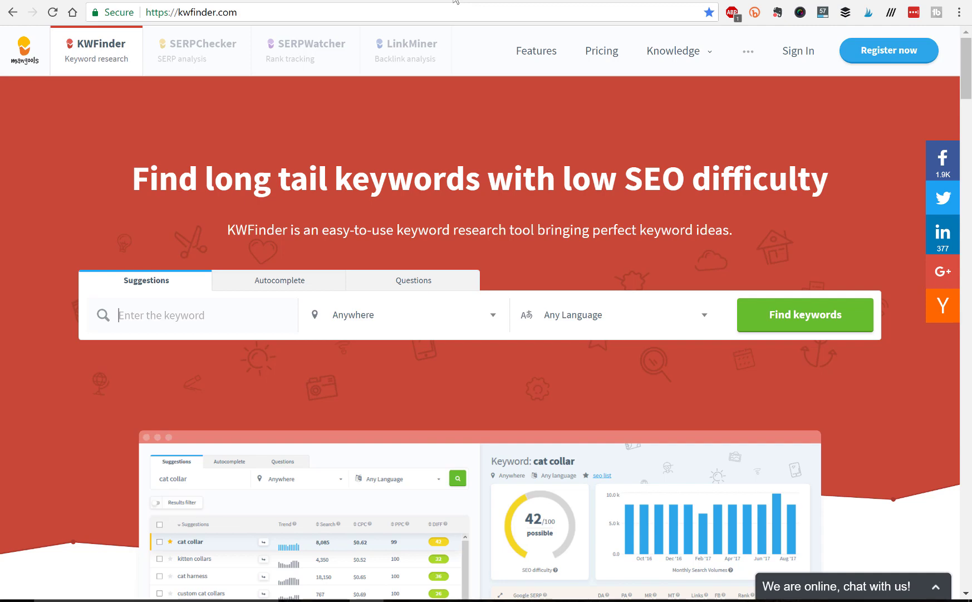
{"action": "scroll", "coordinate": [540, 232], "scroll_direction": "down", "scroll_amount": 9}
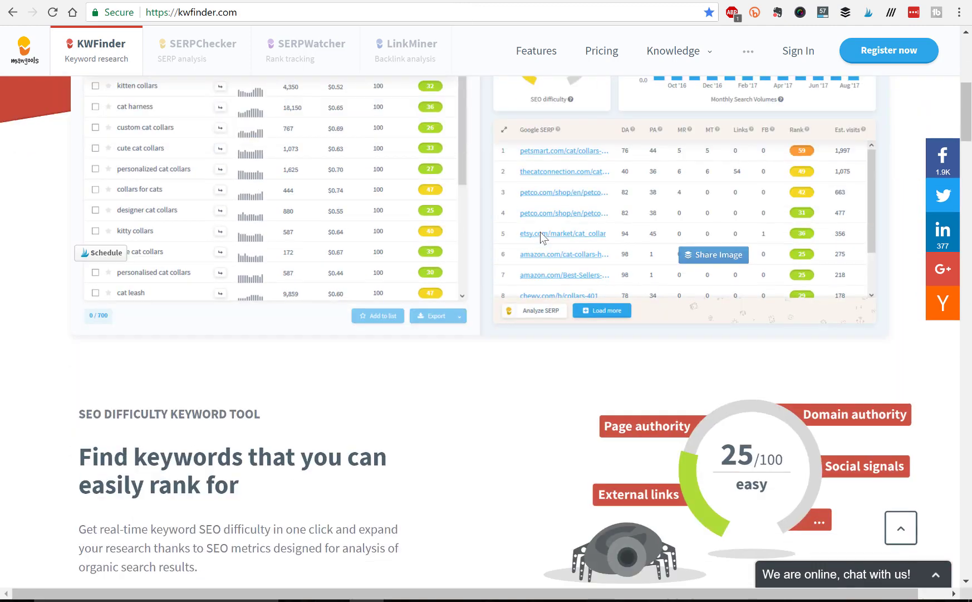
{"action": "scroll", "coordinate": [540, 231], "scroll_direction": "down", "scroll_amount": 14}
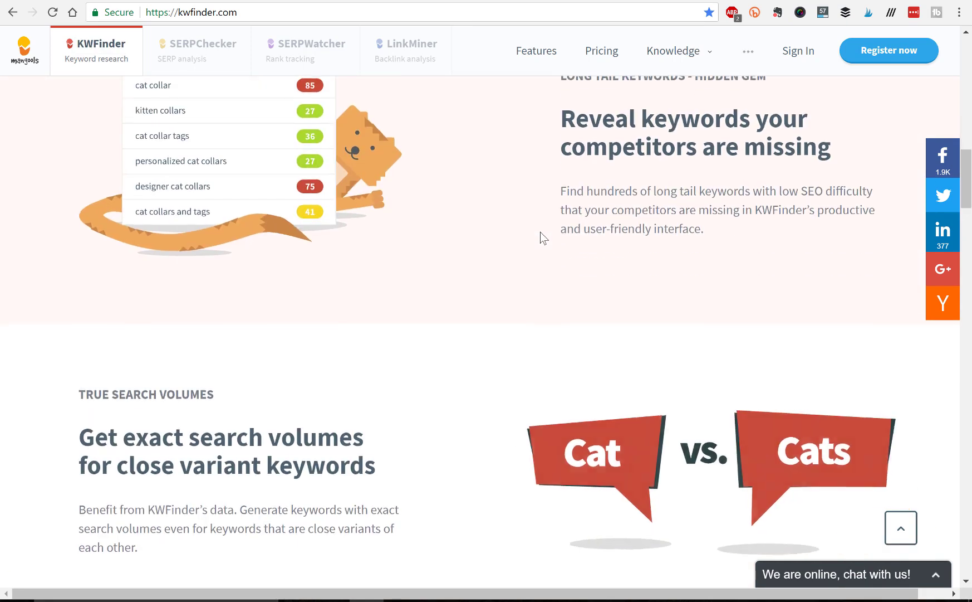
{"action": "scroll", "coordinate": [540, 238], "scroll_direction": "down", "scroll_amount": 2}
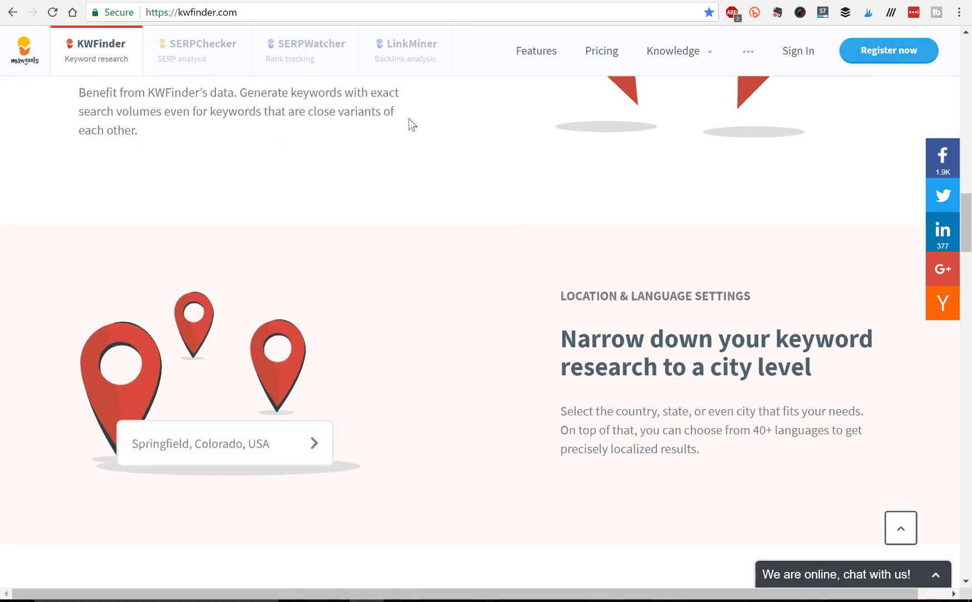
{"action": "scroll", "coordinate": [448, 186], "scroll_direction": "down", "scroll_amount": 2}
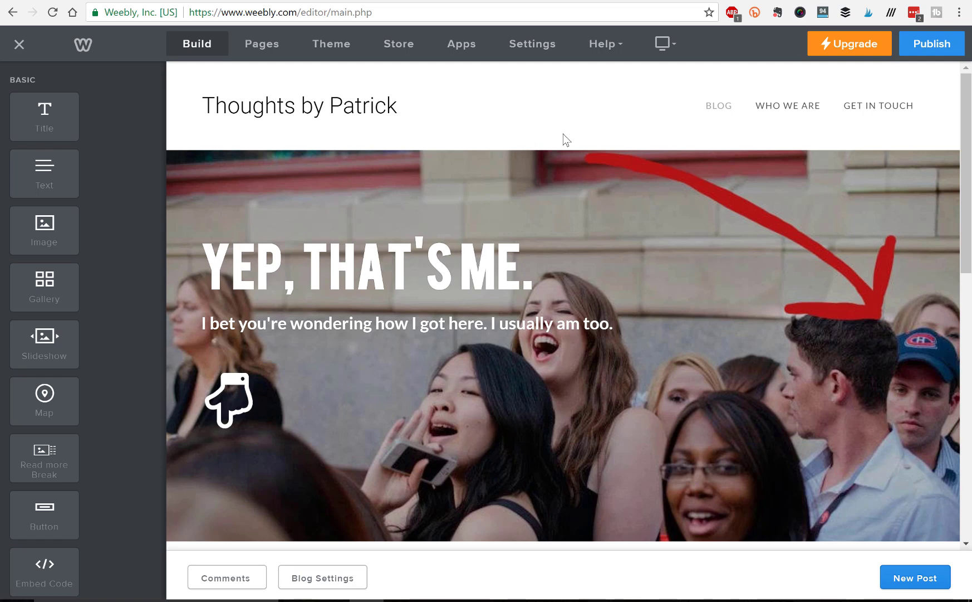
- Examine the Blog page's SEO settings, including its page title, permalink, description and meta keywords fields, and return to the page list
{"action": "scroll", "coordinate": [568, 227], "scroll_direction": "down", "scroll_amount": 5}
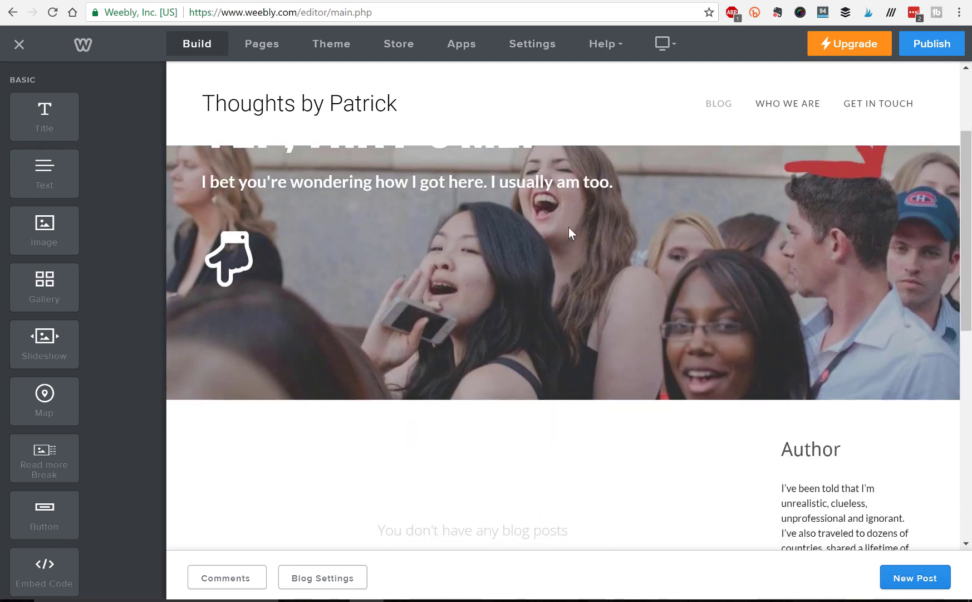
{"action": "scroll", "coordinate": [569, 227], "scroll_direction": "up", "scroll_amount": 5}
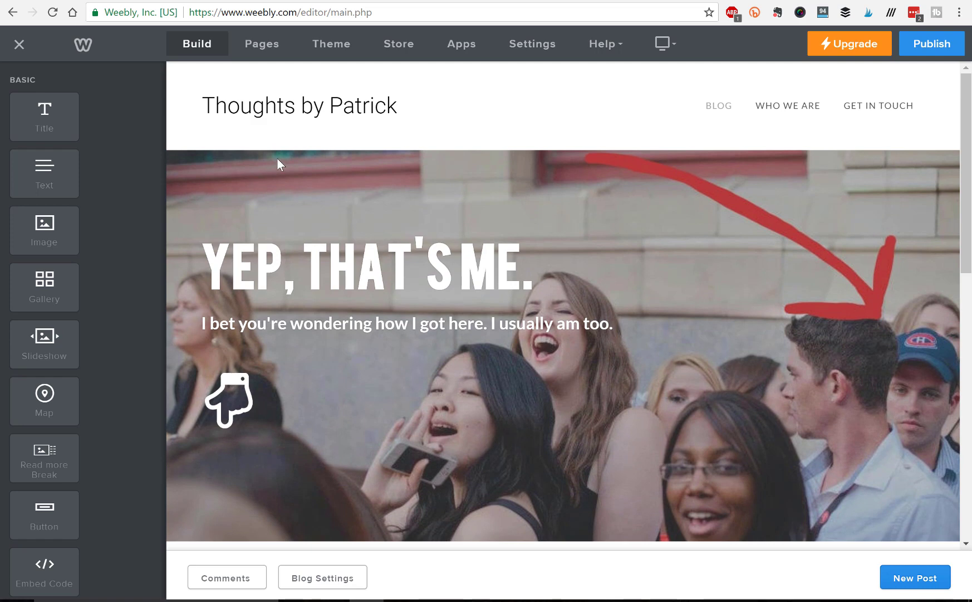
{"action": "left_click", "coordinate": [253, 43]}
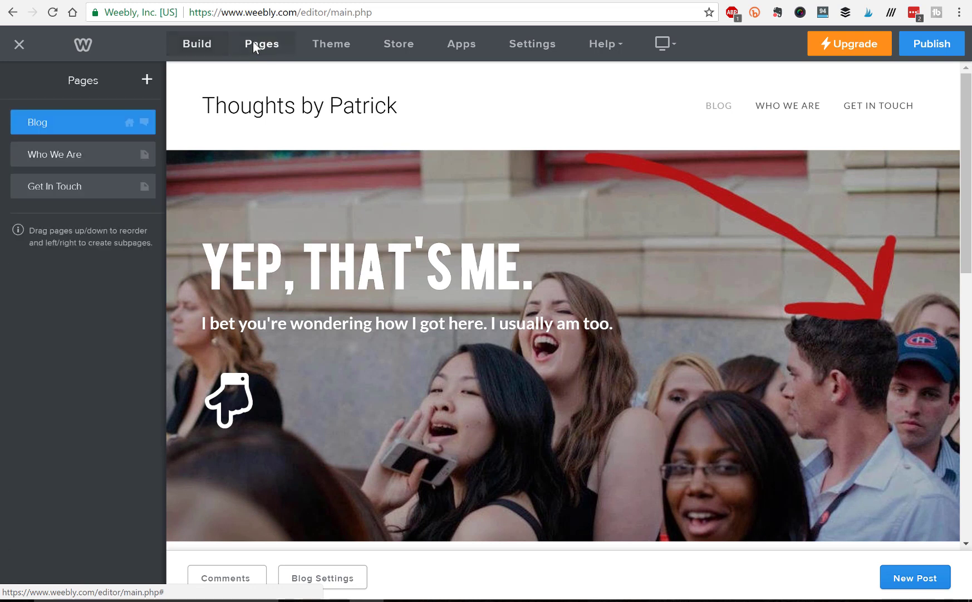
{"action": "mouse_move", "coordinate": [63, 130]}
{"action": "left_mouse_down"}
{"action": "mouse_move", "coordinate": [65, 187]}
{"action": "mouse_move", "coordinate": [65, 127]}
{"action": "left_mouse_up"}
{"action": "left_click", "coordinate": [65, 131]}
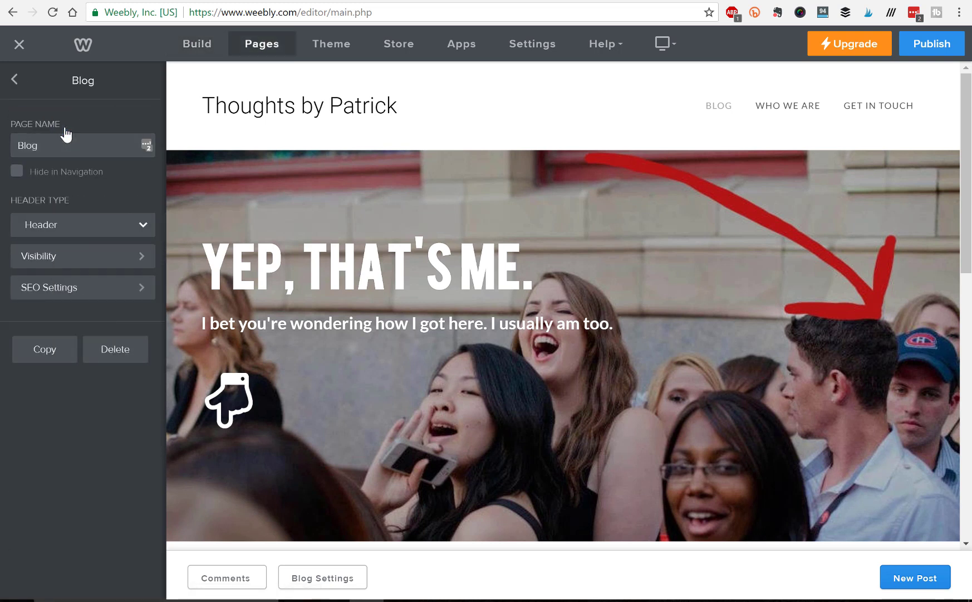
{"action": "left_click", "coordinate": [82, 289]}
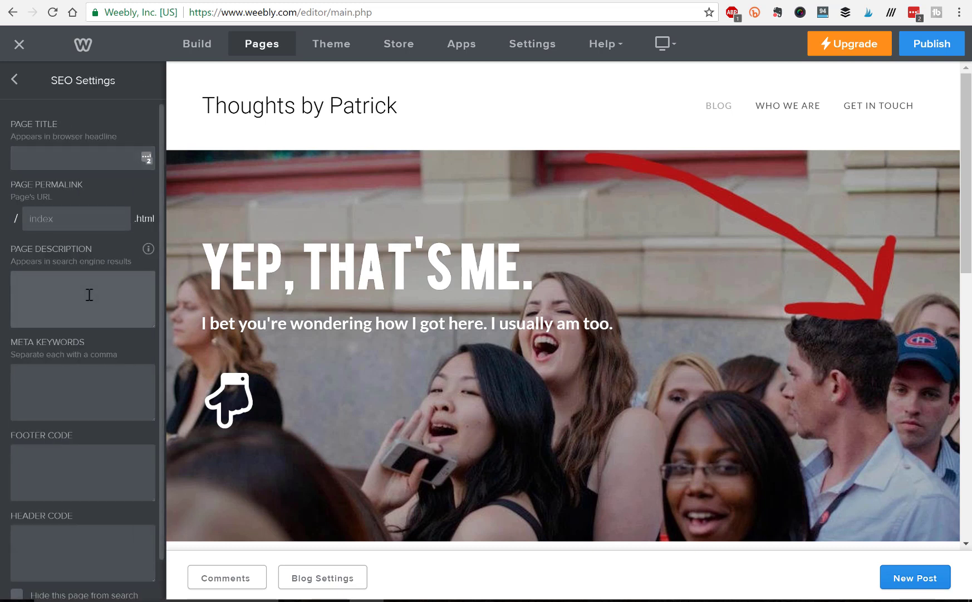
{"action": "scroll", "coordinate": [79, 378], "scroll_direction": "down", "scroll_amount": 1}
{"action": "scroll", "coordinate": [79, 378], "scroll_direction": "up", "scroll_amount": 1}
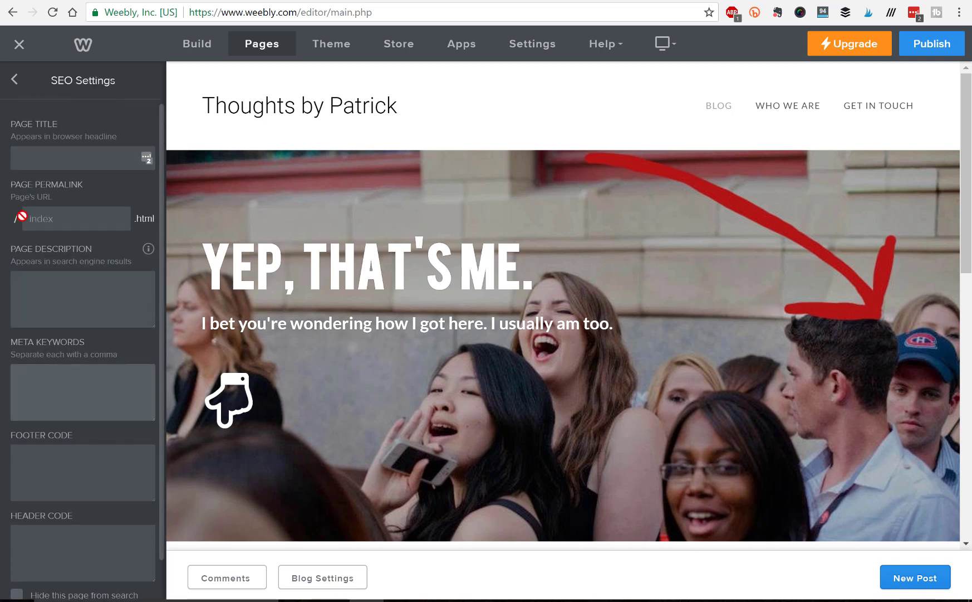
{"action": "left_click", "coordinate": [13, 82]}
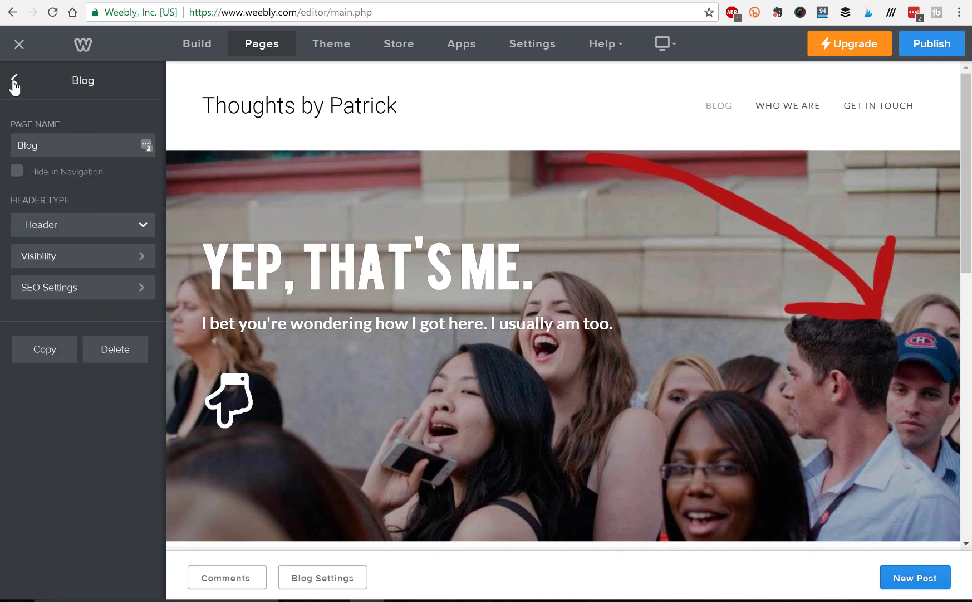
{"action": "left_click", "coordinate": [14, 82]}
- Create a new blog post and bring its empty title and content area into view
{"action": "scroll", "coordinate": [755, 354], "scroll_direction": "down", "scroll_amount": 4}
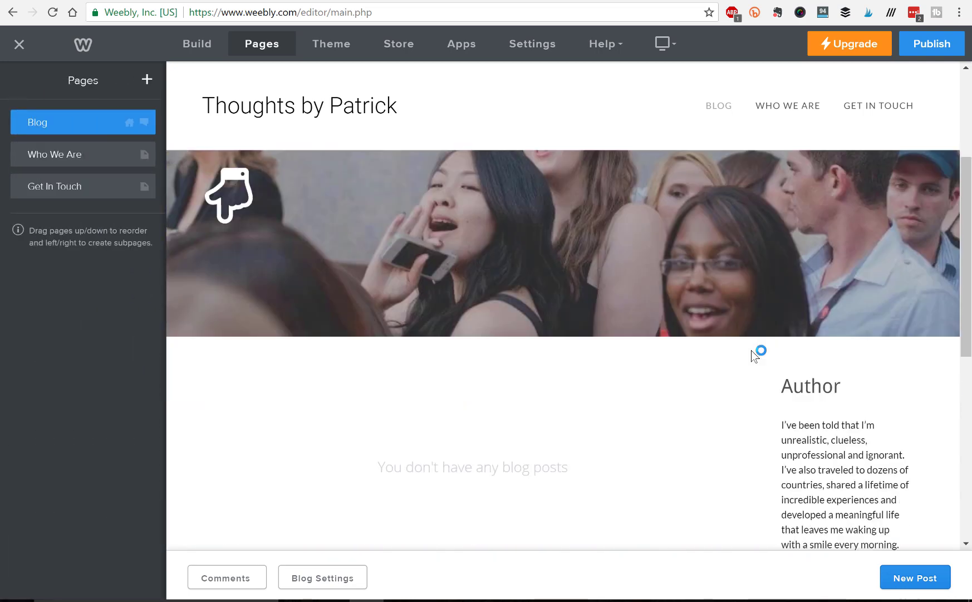
{"action": "scroll", "coordinate": [950, 455], "scroll_direction": "down", "scroll_amount": 6}
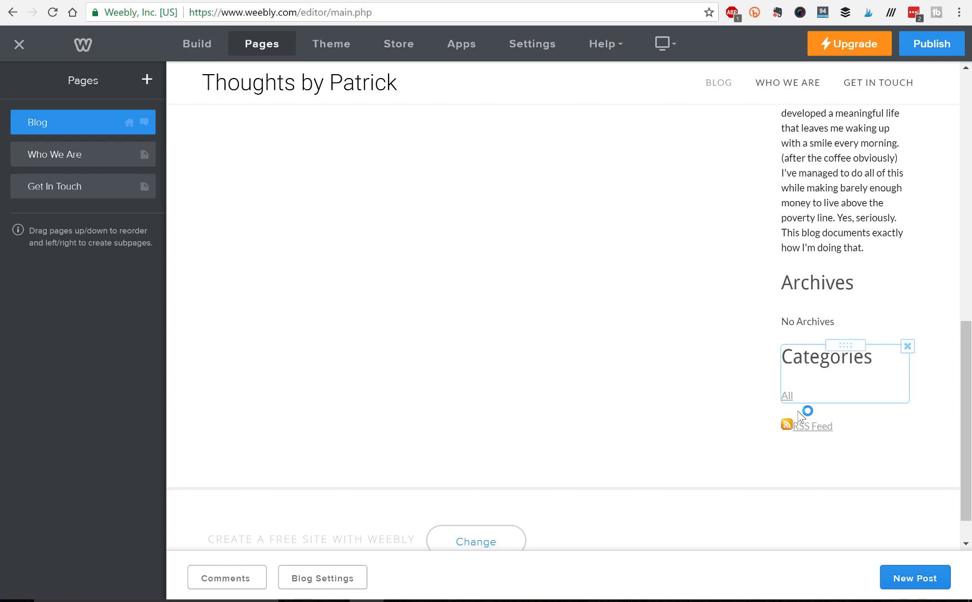
{"action": "scroll", "coordinate": [702, 287], "scroll_direction": "up", "scroll_amount": 10}
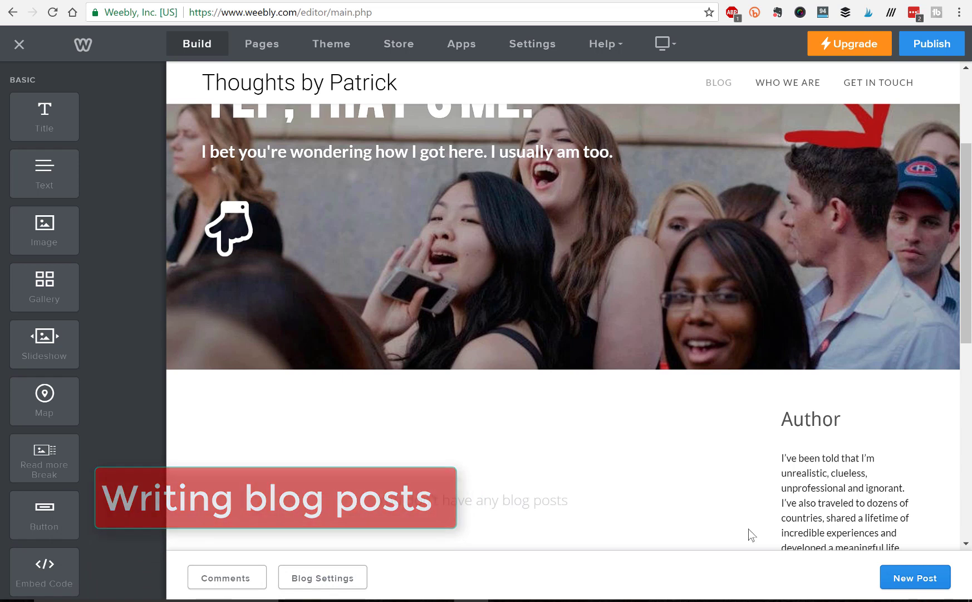
{"action": "left_click", "coordinate": [908, 584]}
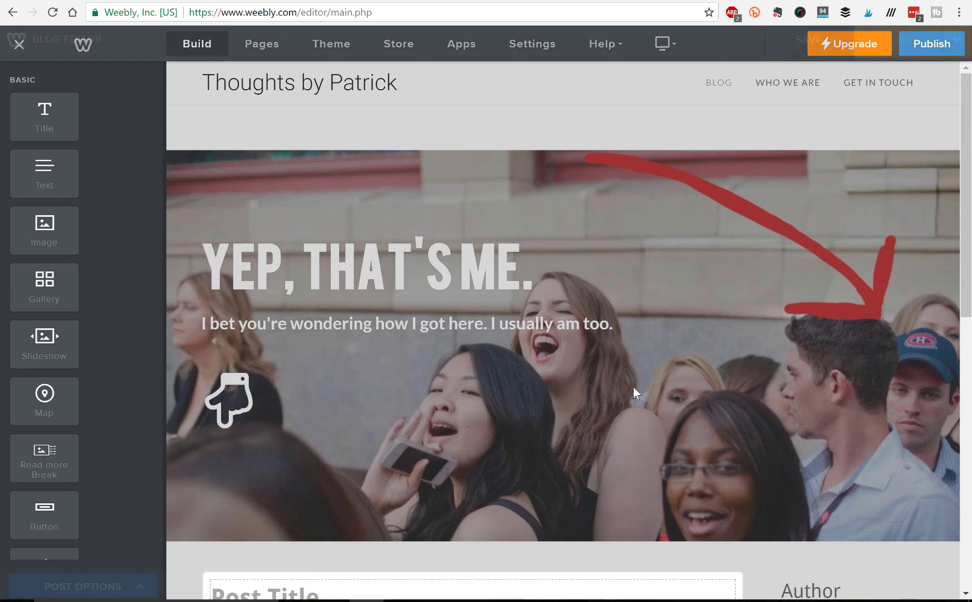
{"action": "scroll", "coordinate": [533, 351], "scroll_direction": "down", "scroll_amount": 3}
{"action": "scroll", "coordinate": [533, 349], "scroll_direction": "down", "scroll_amount": 3}
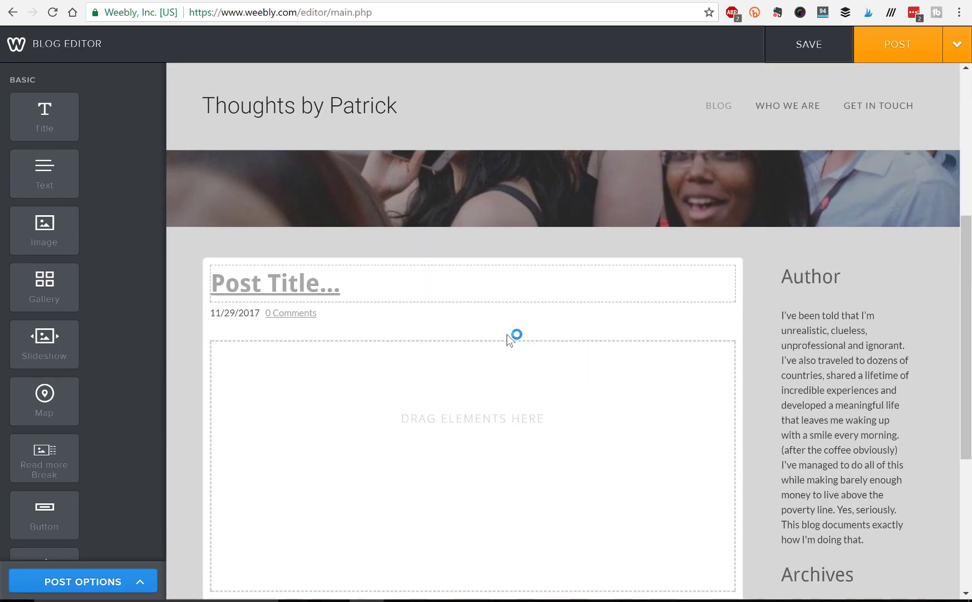
{"action": "scroll", "coordinate": [356, 289], "scroll_direction": "down", "scroll_amount": 1}
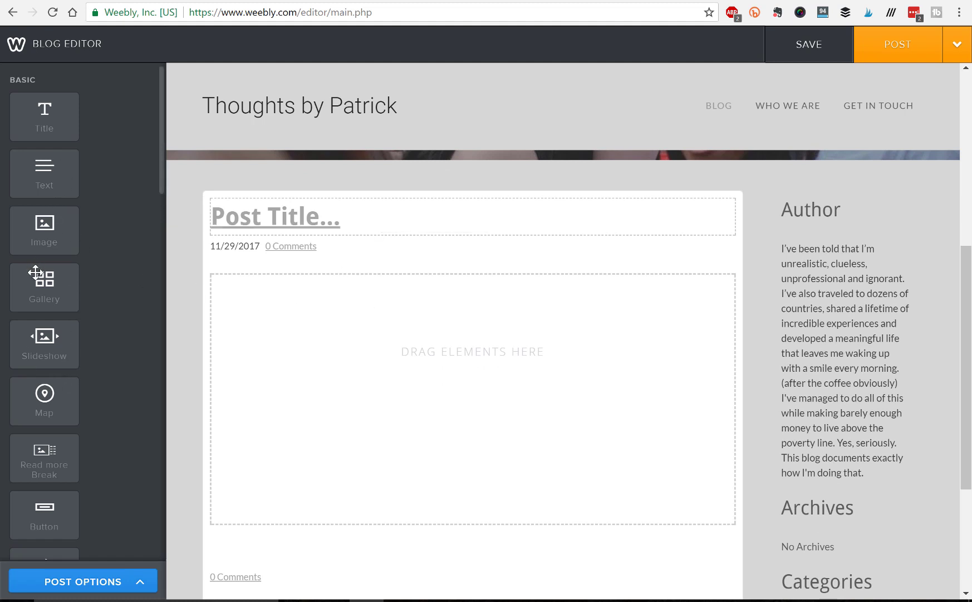
- Examine the content elements available for the post, from the Basic and Blog Sidebar groups through Structure, Media and Ecommerce
{"action": "left_click_drag", "start_coordinate": [44, 226], "coordinate": [96, 268]}
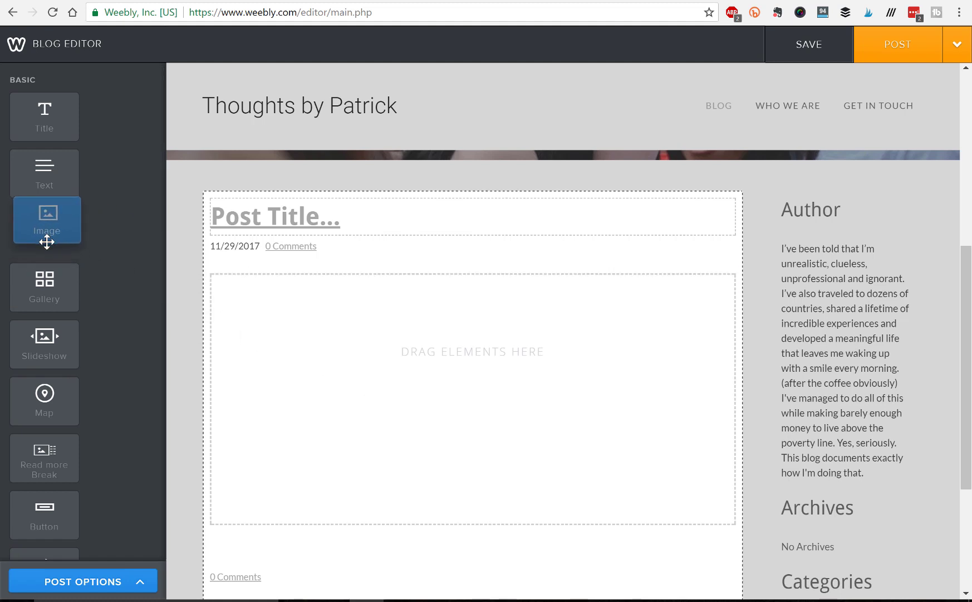
{"action": "scroll", "coordinate": [71, 290], "scroll_direction": "down", "scroll_amount": 8}
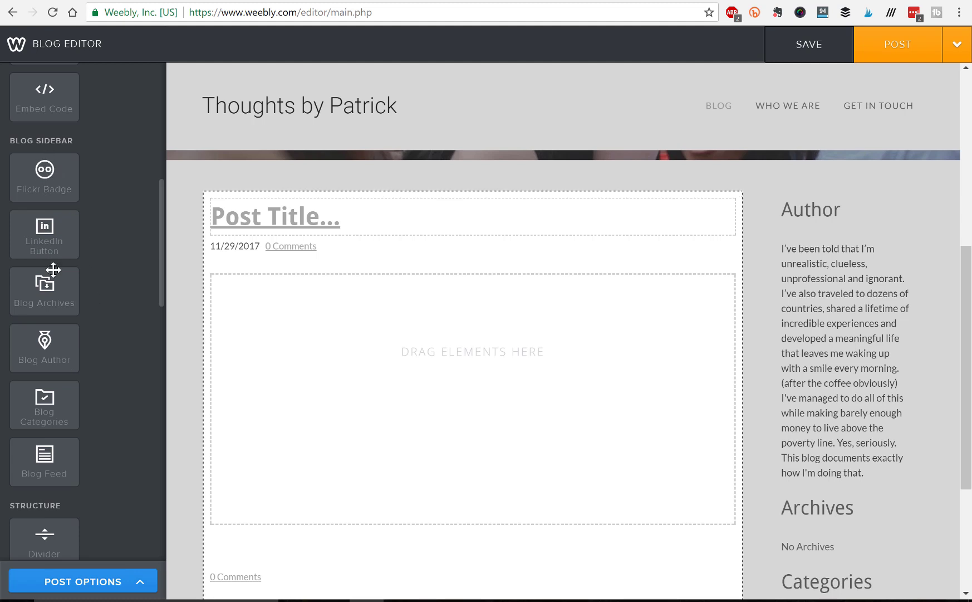
{"action": "scroll", "coordinate": [62, 312], "scroll_direction": "down", "scroll_amount": 4}
{"action": "scroll", "coordinate": [149, 369], "scroll_direction": "down", "scroll_amount": 4}
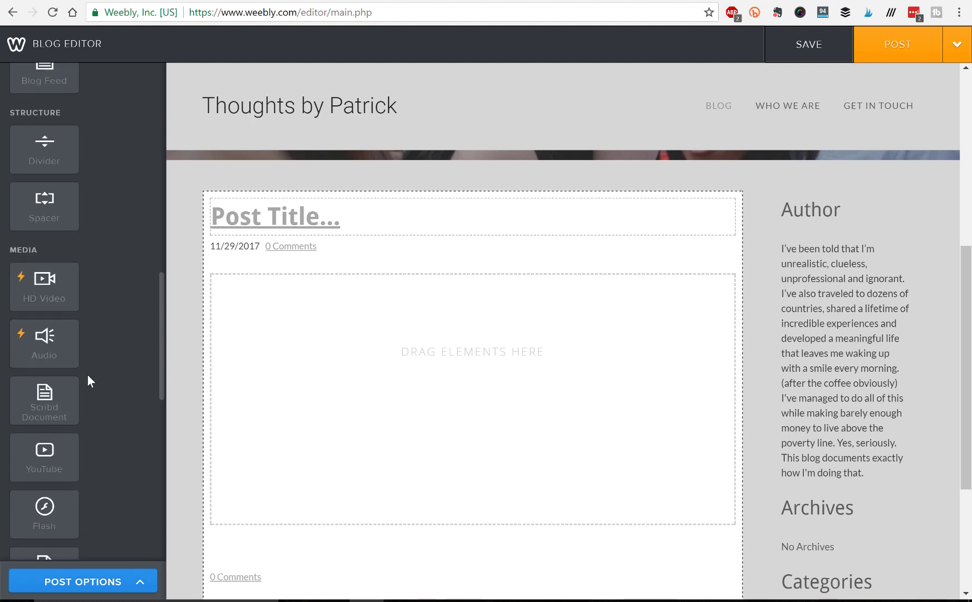
{"action": "scroll", "coordinate": [87, 374], "scroll_direction": "down", "scroll_amount": 3}
{"action": "scroll", "coordinate": [88, 375], "scroll_direction": "down", "scroll_amount": 2}
{"action": "scroll", "coordinate": [88, 375], "scroll_direction": "up", "scroll_amount": 7}
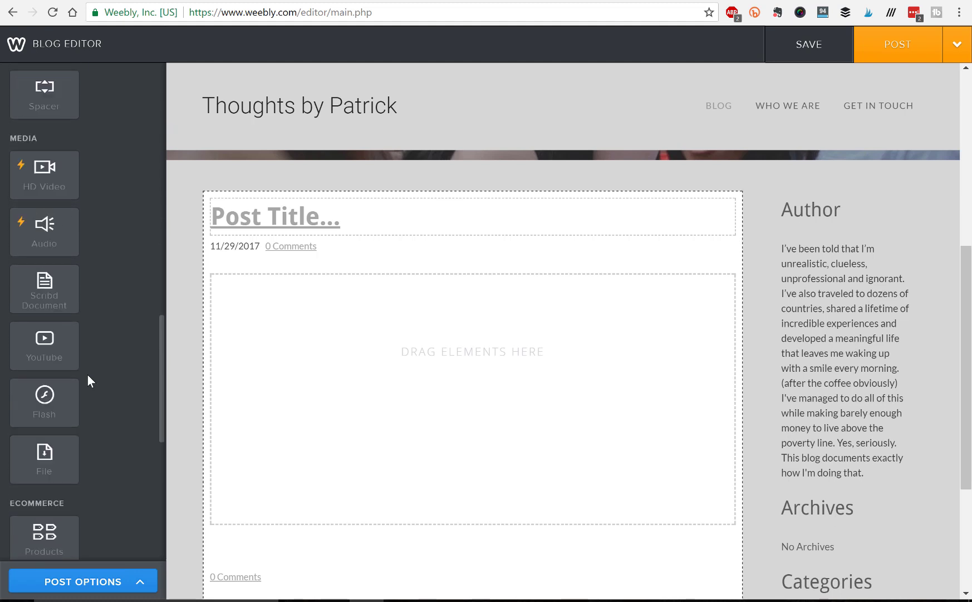
{"action": "scroll", "coordinate": [87, 374], "scroll_direction": "up", "scroll_amount": 8}
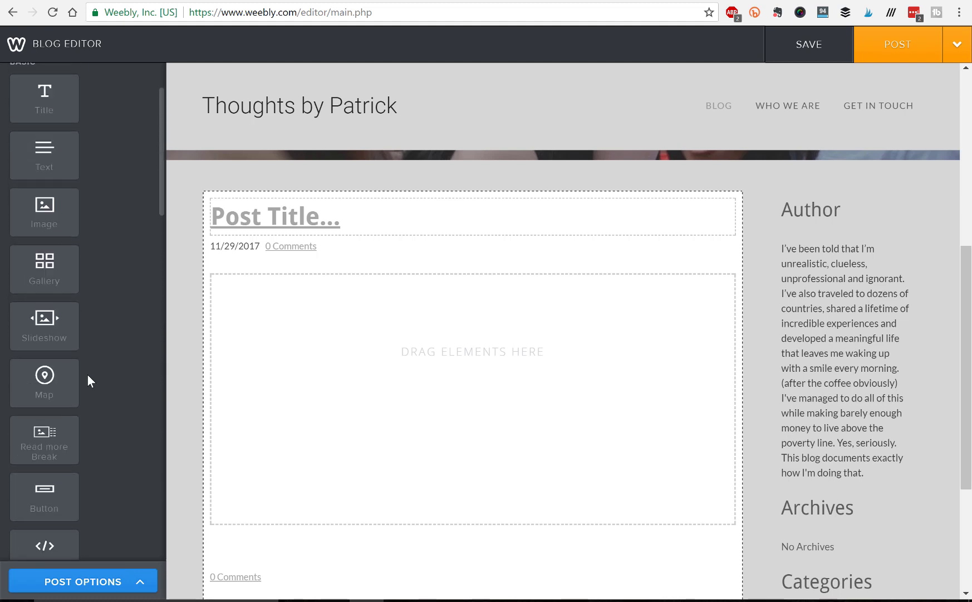
- Title the new post "How to be awesome"
{"action": "left_click", "coordinate": [355, 208]}
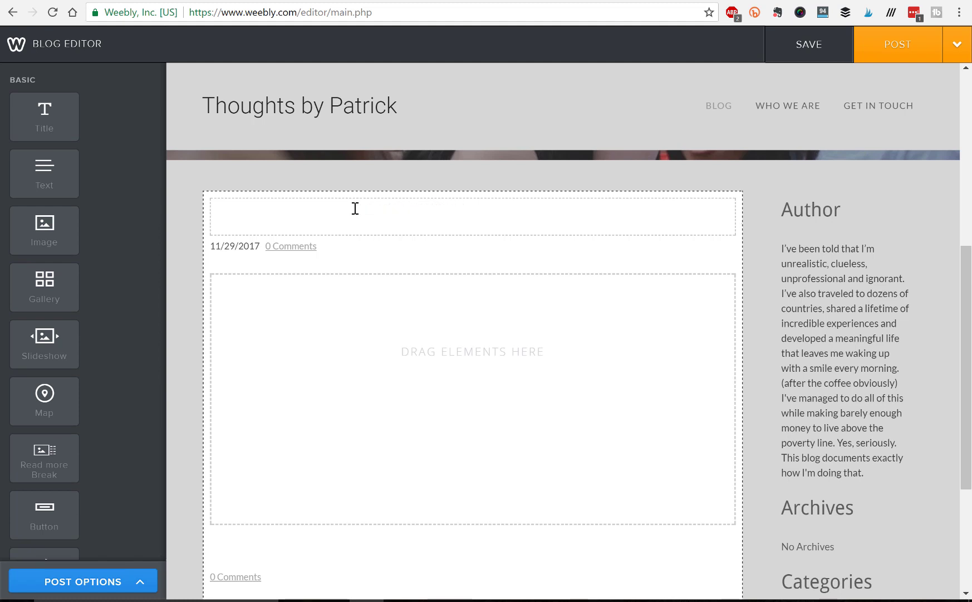
{"action": "type", "text": "H"}
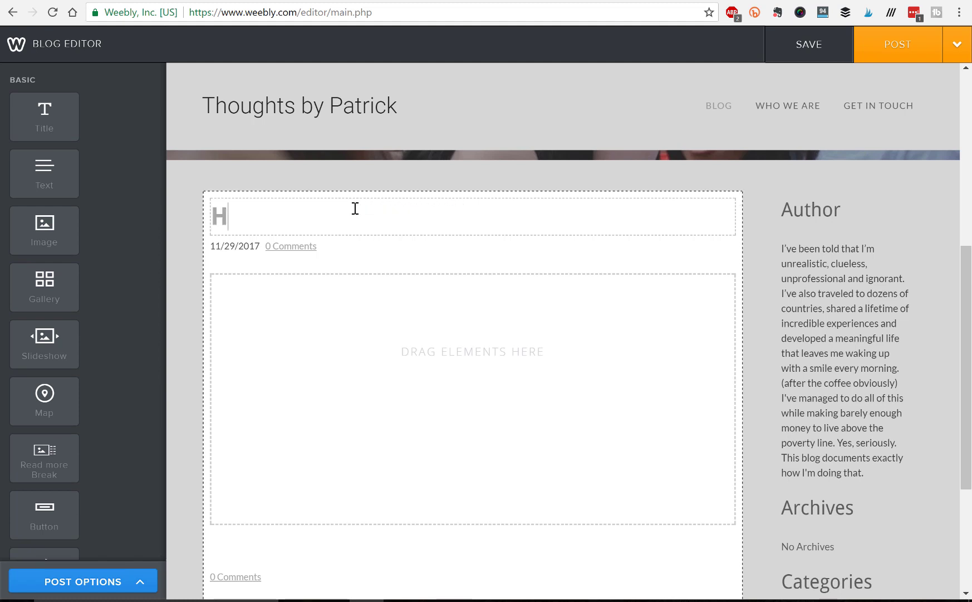
{"action": "type", "text": "ow to be aweomse"}
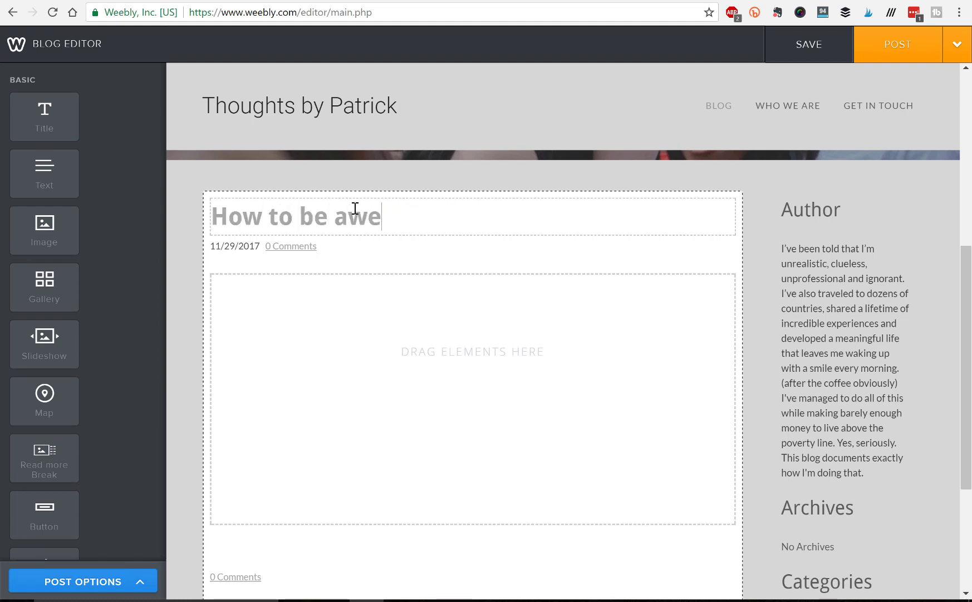
{"action": "key", "text": "BackSpace"}
{"action": "key", "text": "BackSpace"}
{"action": "key", "text": "BackSpace"}
{"action": "key", "text": "BackSpace"}
{"action": "type", "text": "some"}
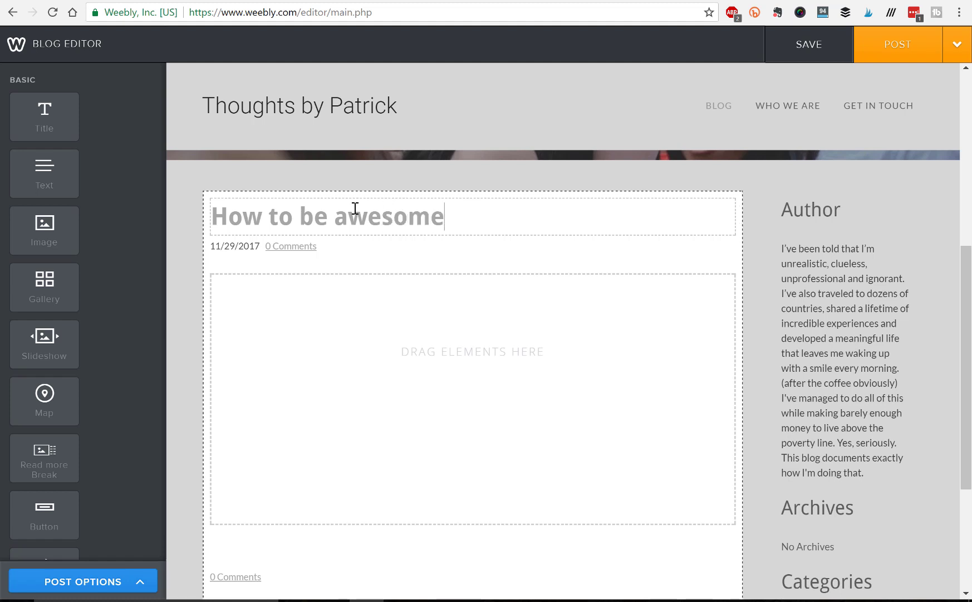
{"action": "left_click", "coordinate": [354, 276]}
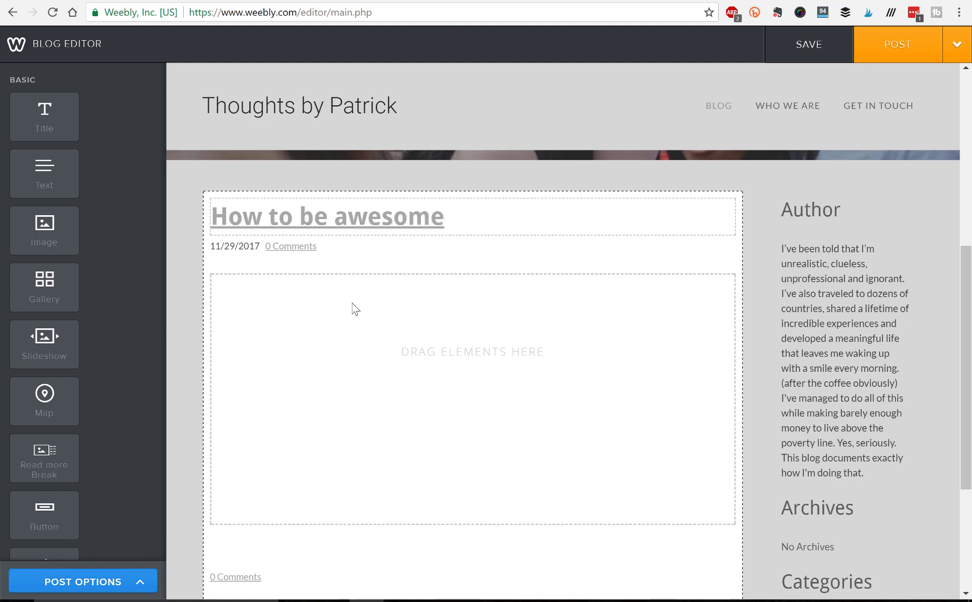
- Add a text element reading "asdfaoeferoajf" to the post body and place an empty image element beneath it
{"action": "left_click_drag", "start_coordinate": [44, 173], "coordinate": [386, 352]}
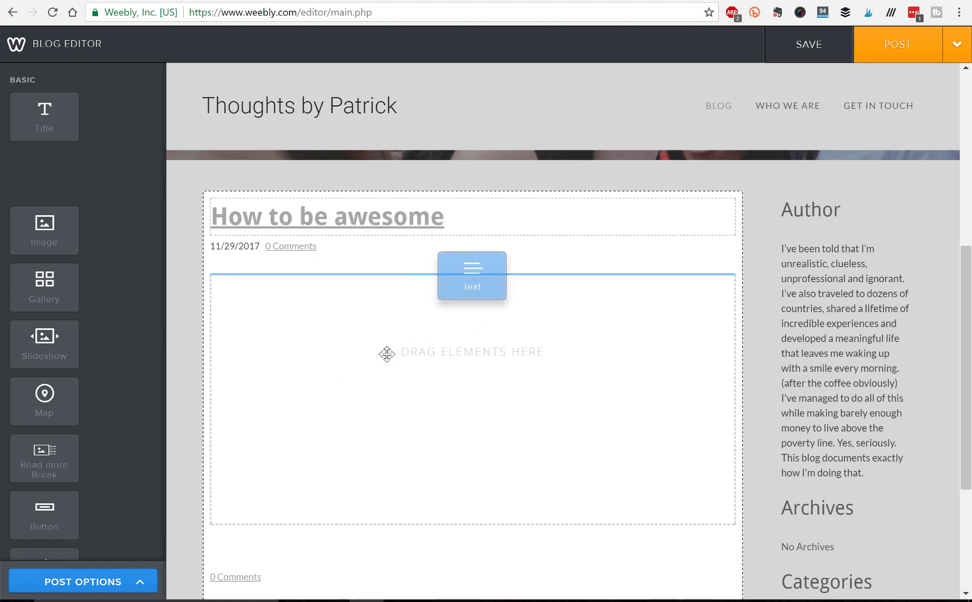
{"action": "left_click", "coordinate": [276, 283]}
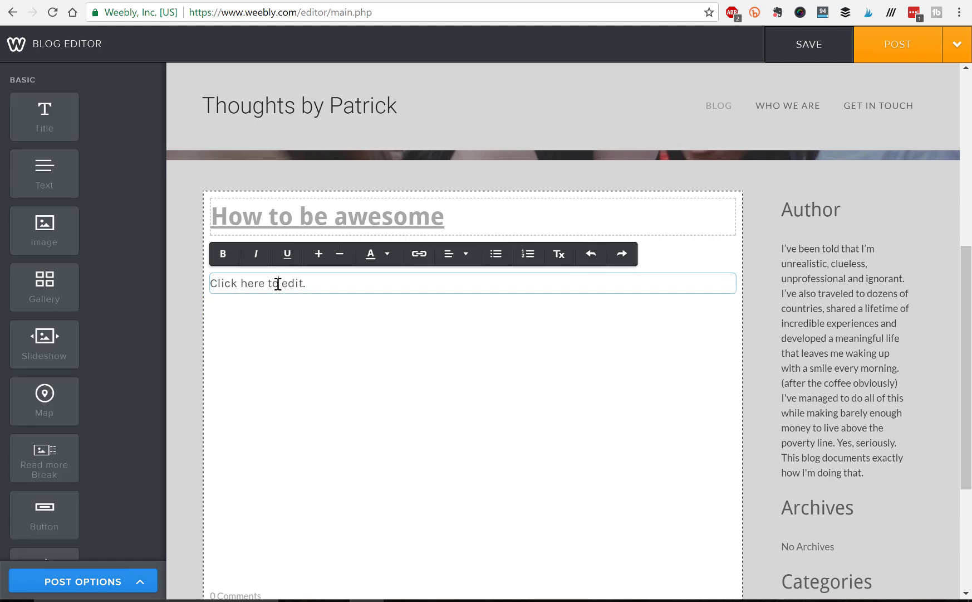
{"action": "type", "text": "asdfaoeferoajf"}
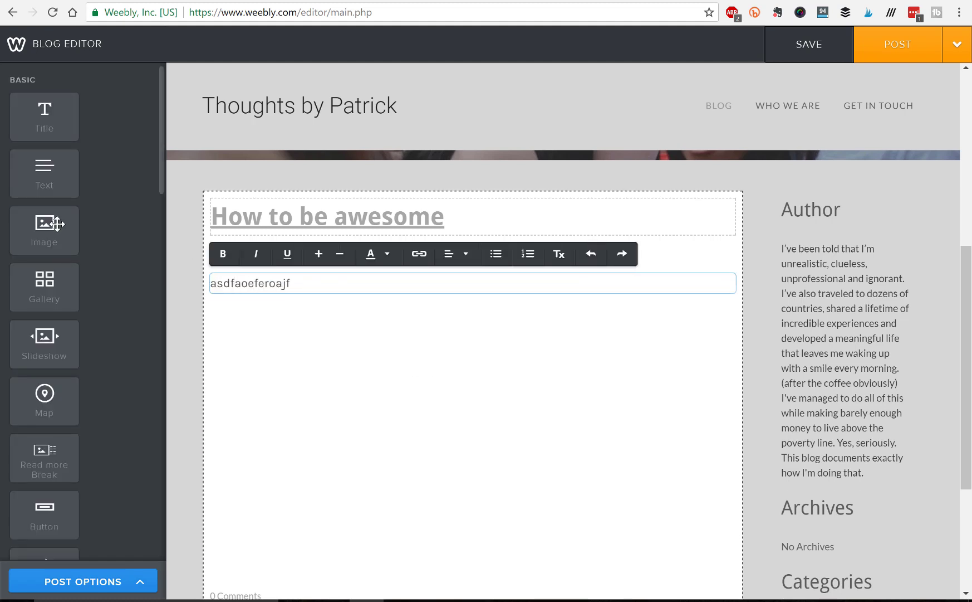
{"action": "left_click_drag", "start_coordinate": [44, 231], "coordinate": [392, 384]}
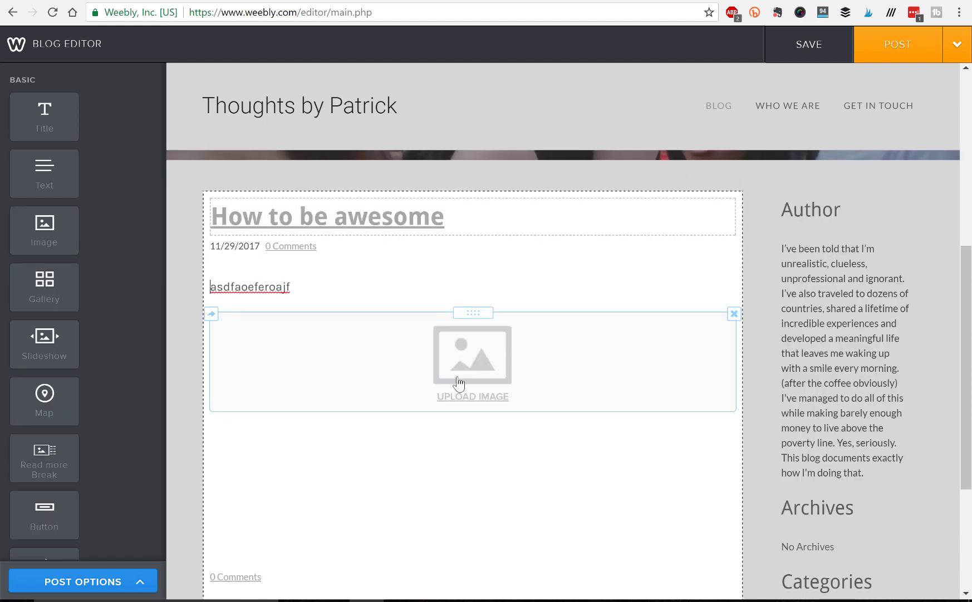
- Publish the "How to be awesome" post and open its live page
{"action": "scroll", "coordinate": [461, 382], "scroll_direction": "down", "scroll_amount": 2}
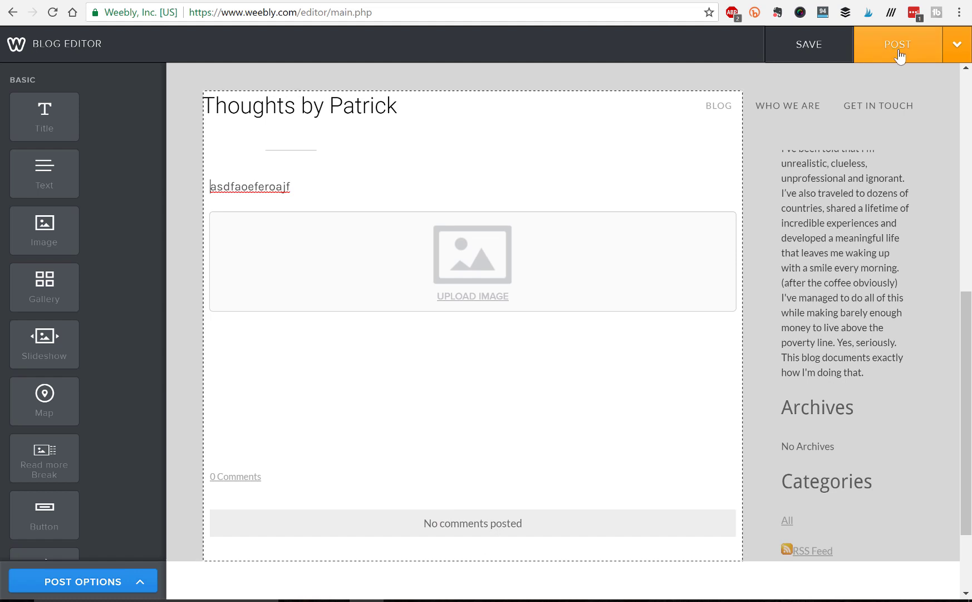
{"action": "left_click", "coordinate": [952, 51]}
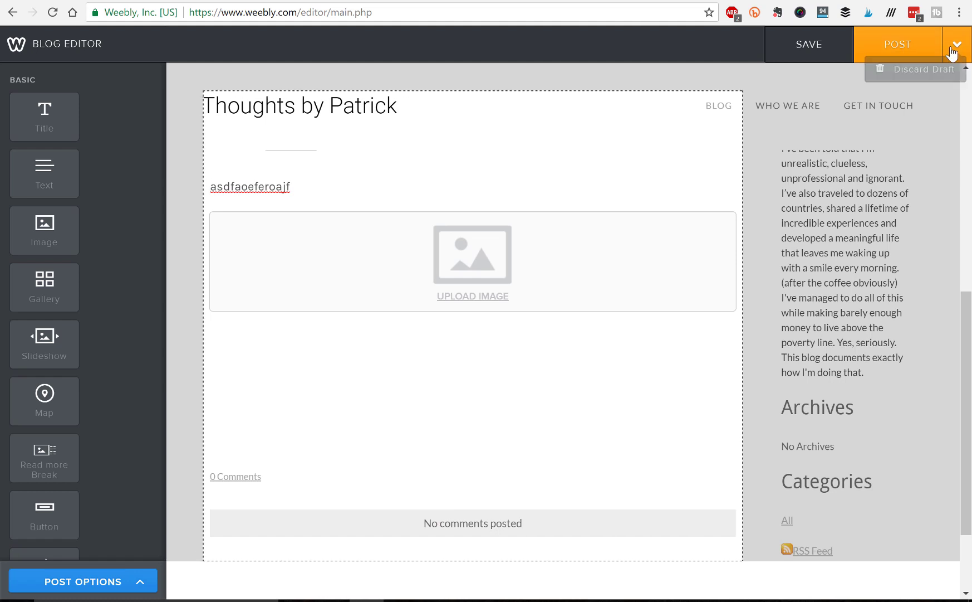
{"action": "left_click", "coordinate": [903, 45]}
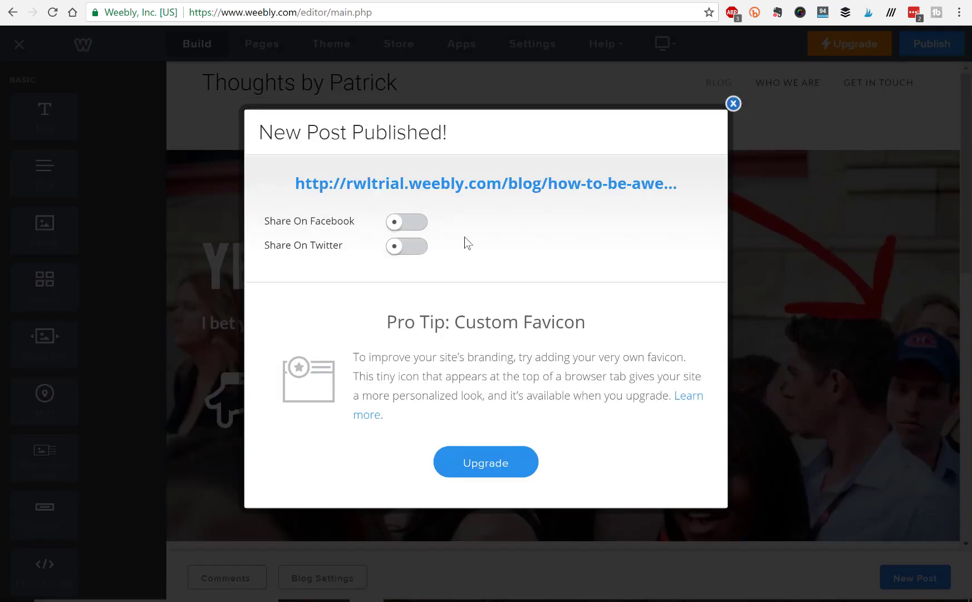
{"action": "left_click", "coordinate": [469, 186]}
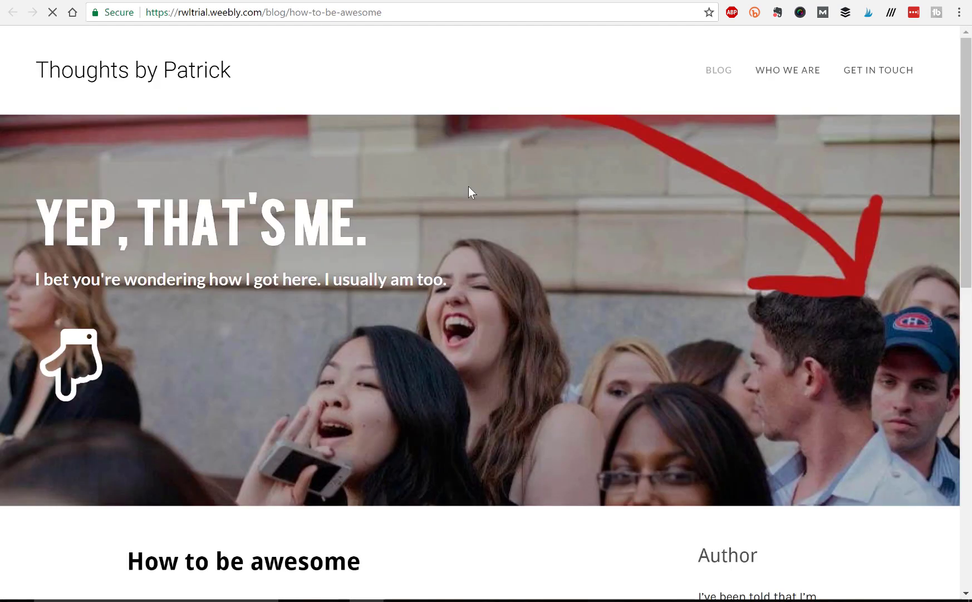
- Review the live post's content and reply section, and highlight the post path in its web address
{"action": "scroll", "coordinate": [409, 372], "scroll_direction": "down", "scroll_amount": 4}
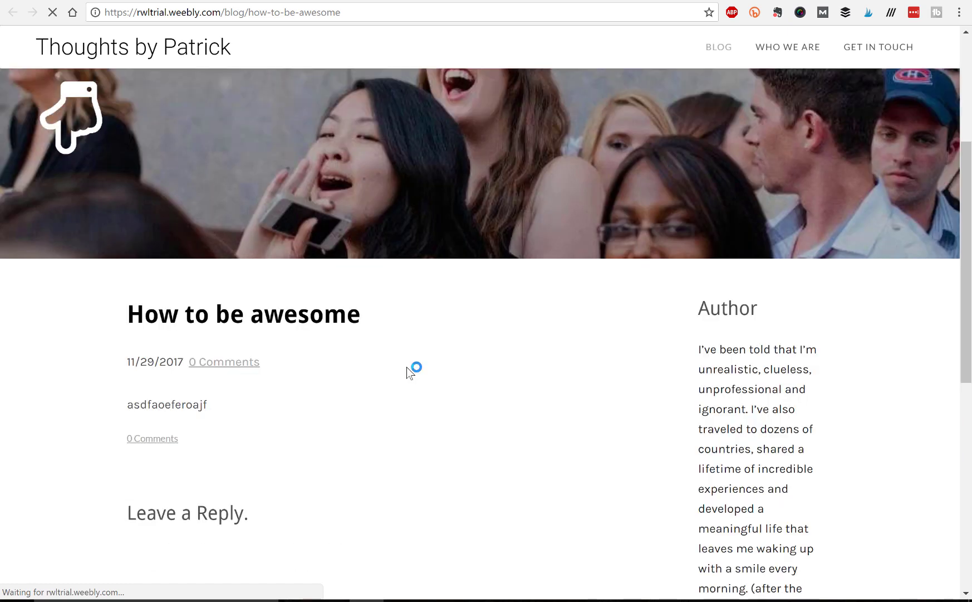
{"action": "scroll", "coordinate": [304, 343], "scroll_direction": "down", "scroll_amount": 2}
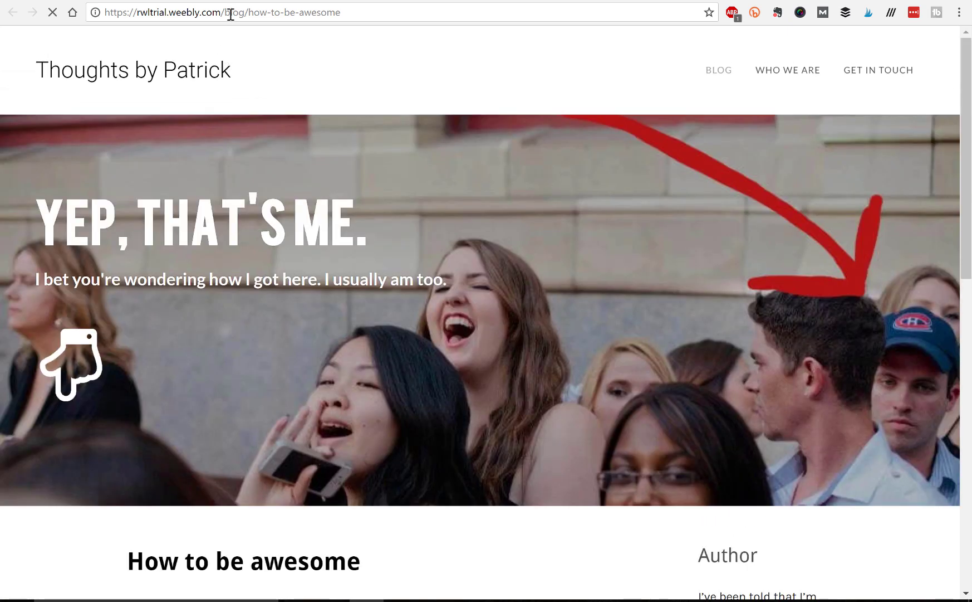
{"action": "left_click_drag", "start_coordinate": [231, 12], "coordinate": [347, 12]}
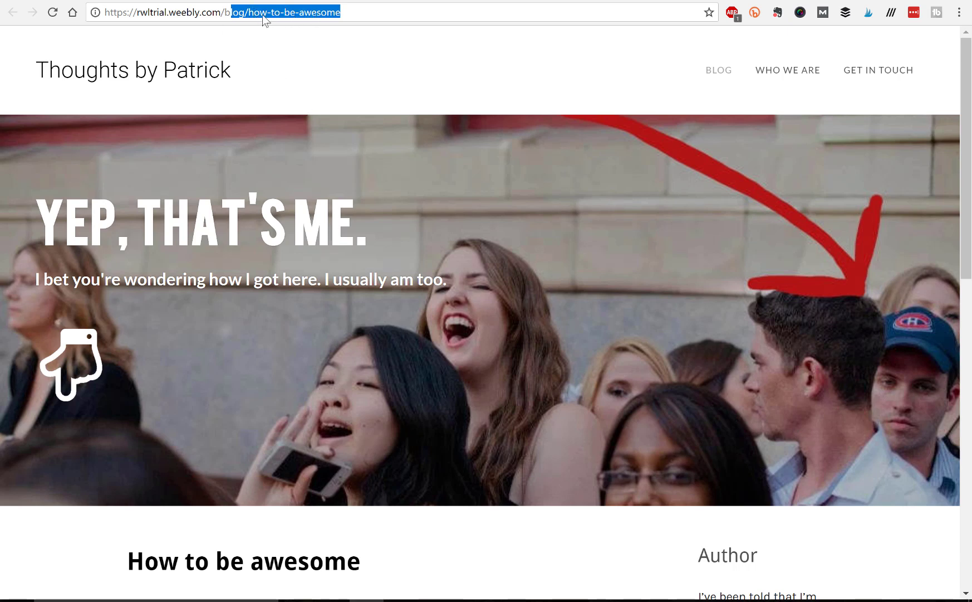
{"action": "scroll", "coordinate": [322, 245], "scroll_direction": "down", "scroll_amount": 5}
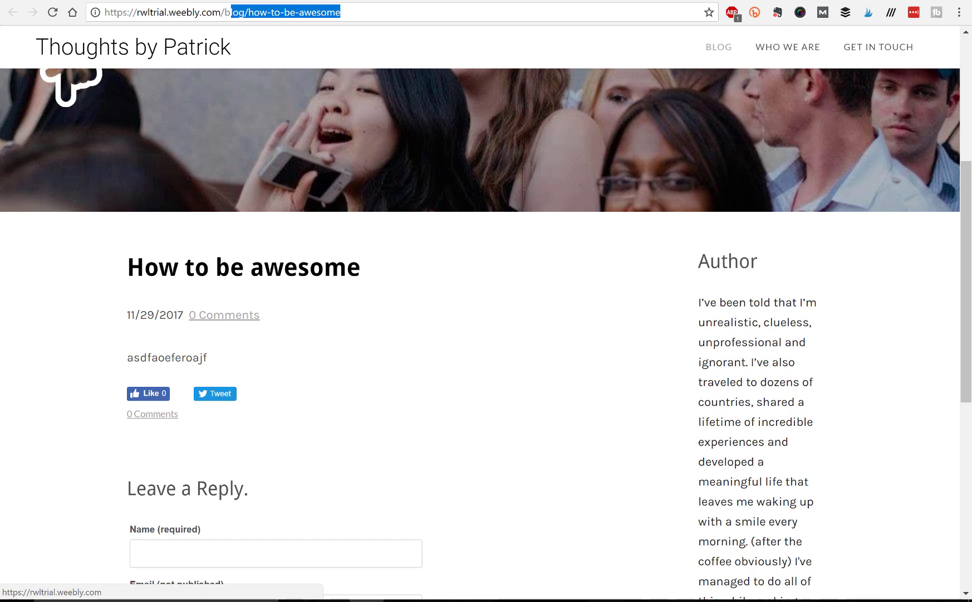
- Close the live post page and the publish confirmation, and start a new blank blog post
{"action": "key", "text": "ctrl+w"}
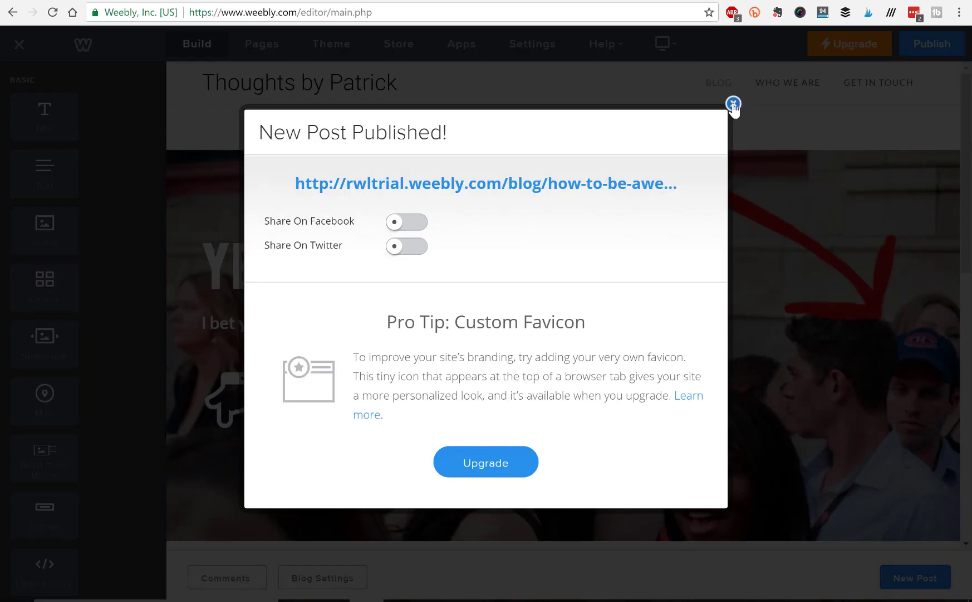
{"action": "left_click", "coordinate": [733, 103]}
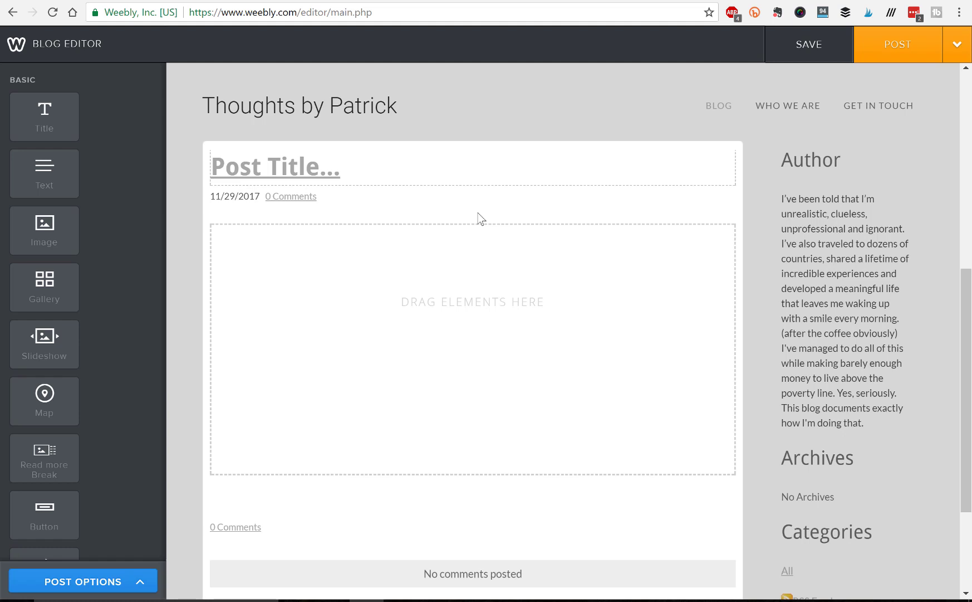
{"action": "left_click", "coordinate": [354, 175]}
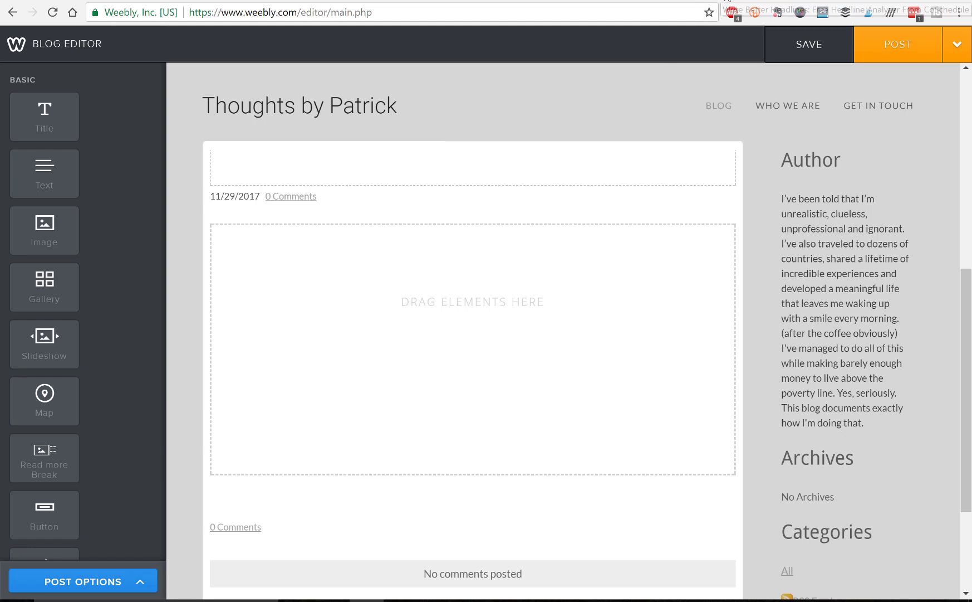
- Switch to the CoSchedule Headline Analyzer, examine its entry form holding "how to be awesome", and return to the Weebly blog editor
{"action": "left_click", "coordinate": [726, 1]}
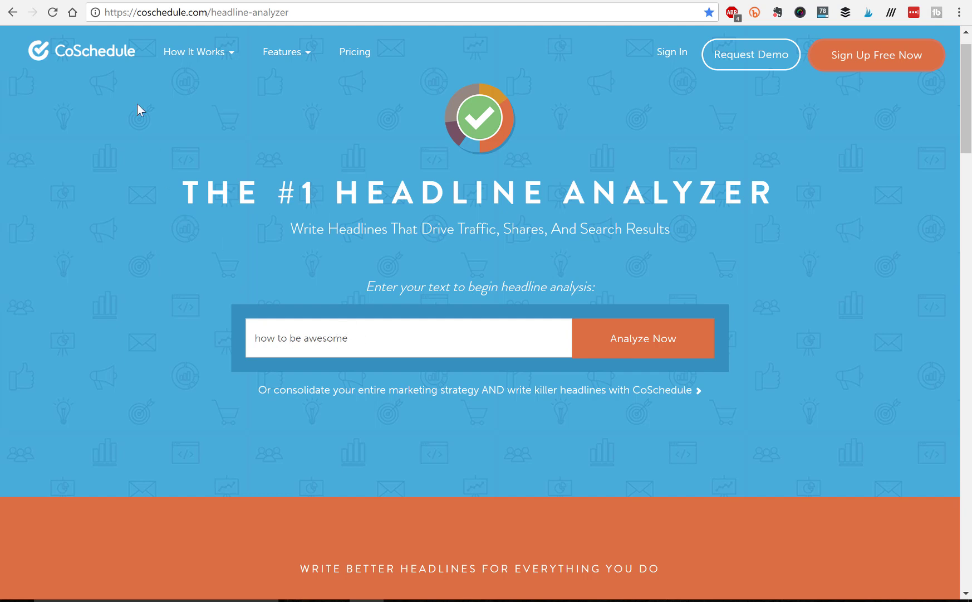
{"action": "left_click", "coordinate": [354, 345]}
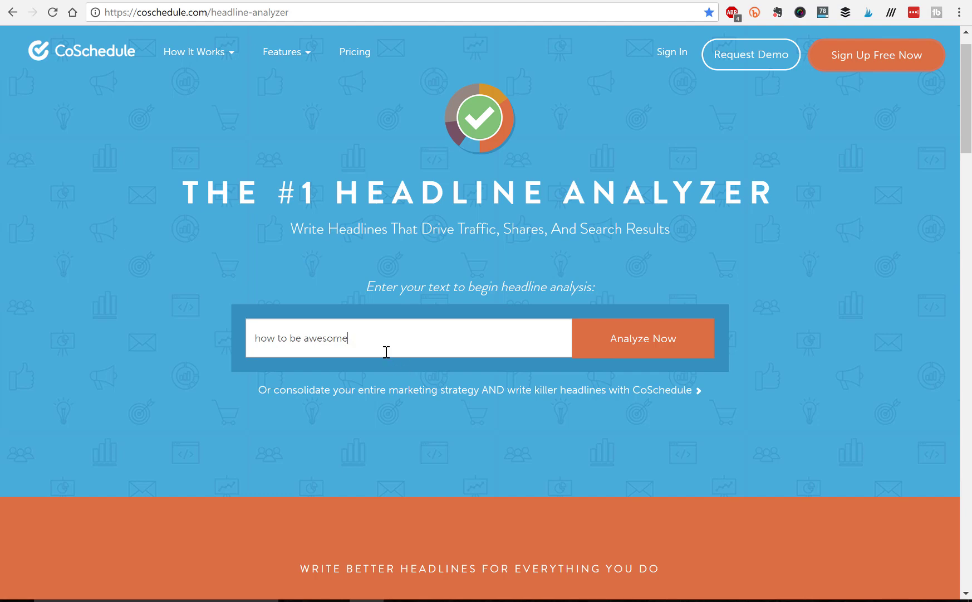
{"action": "scroll", "coordinate": [386, 352], "scroll_direction": "down", "scroll_amount": 4}
{"action": "scroll", "coordinate": [386, 351], "scroll_direction": "up", "scroll_amount": 5}
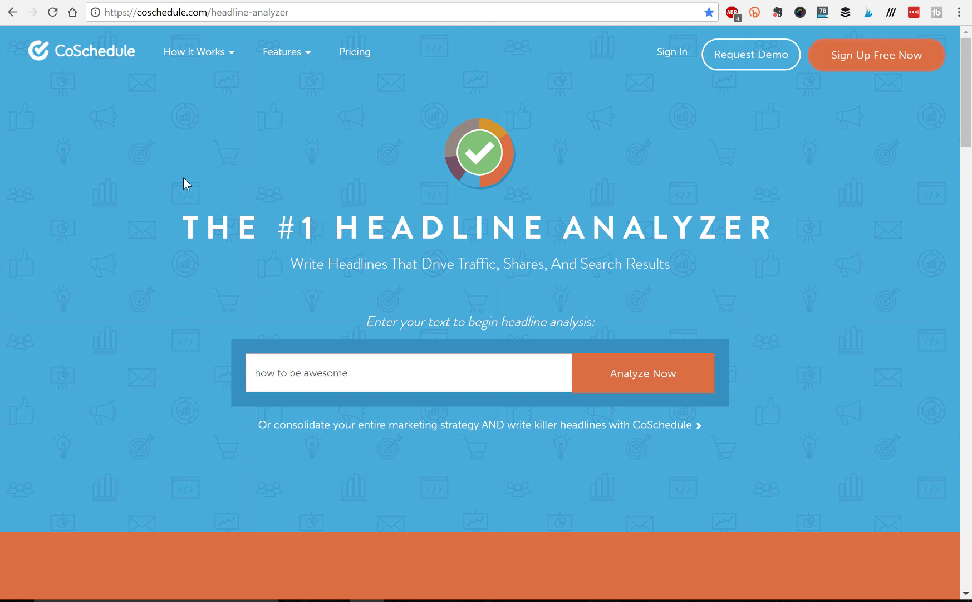
{"action": "left_click", "coordinate": [265, 2]}
{"action": "left_click", "coordinate": [320, 310]}
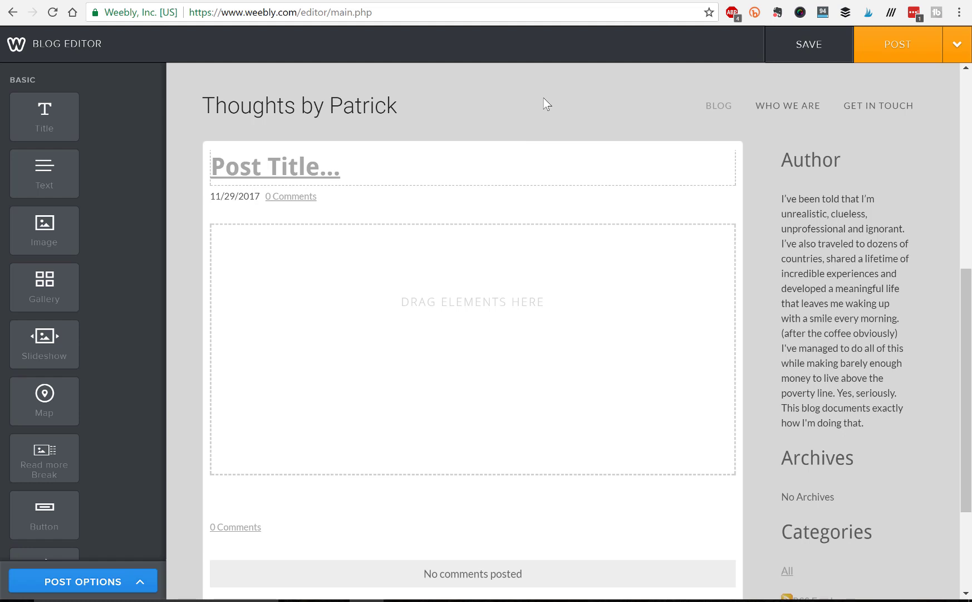
- Switch to the Hemingway Editor, examine its highlights and suggestions for the words "utilize", "helpfully" and "been marked", and return to Weebly
{"action": "left_click", "coordinate": [635, 1]}
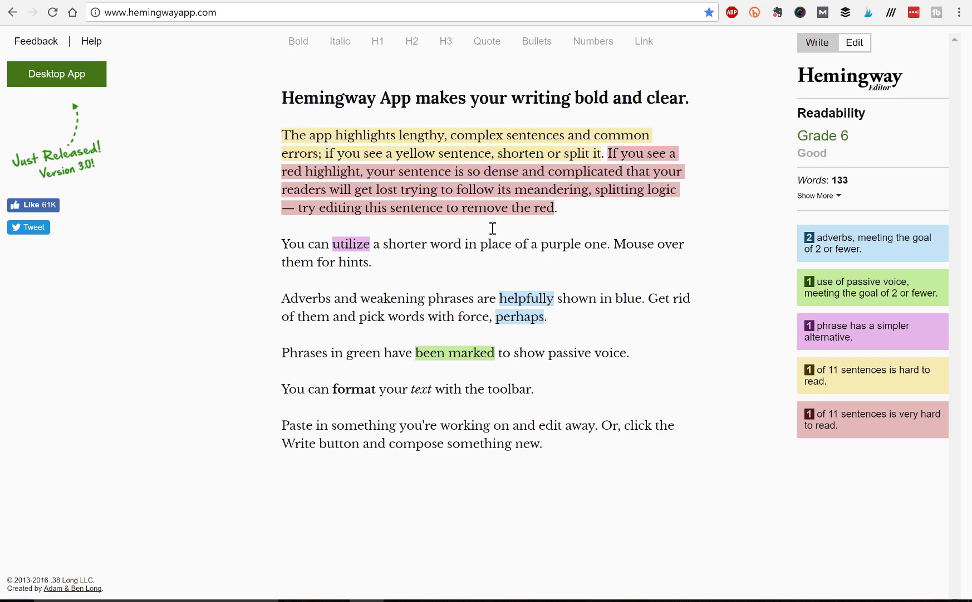
{"action": "left_click_drag", "start_coordinate": [493, 228], "coordinate": [298, 212]}
{"action": "left_click", "coordinate": [380, 284]}
{"action": "left_click", "coordinate": [524, 152]}
{"action": "mouse_move", "coordinate": [357, 244]}
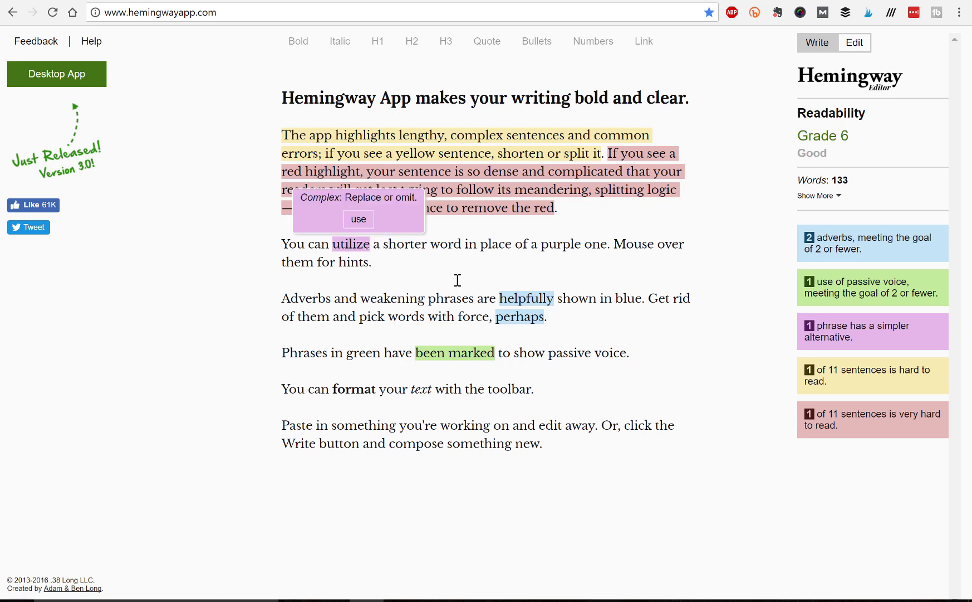
{"action": "mouse_move", "coordinate": [519, 298]}
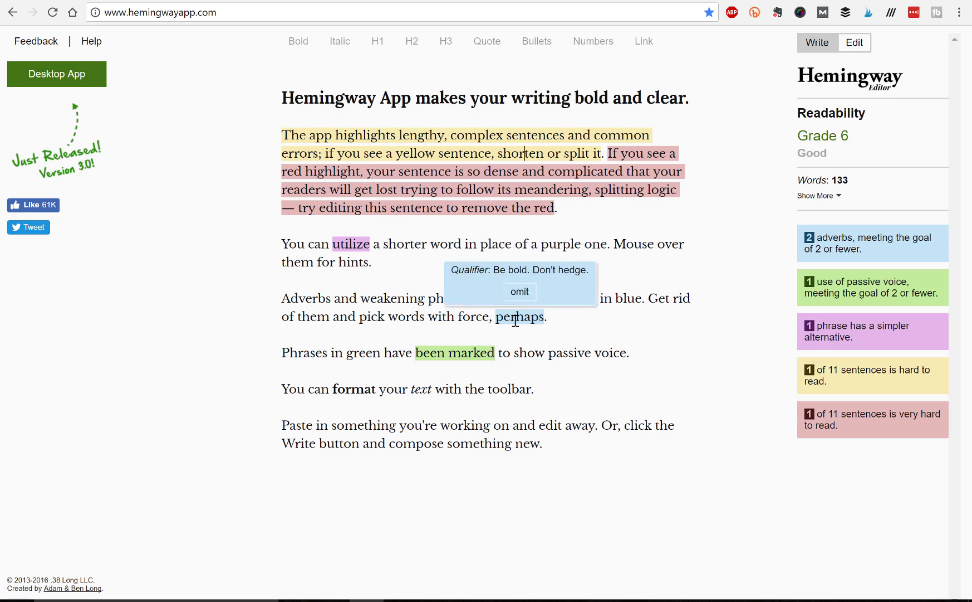
{"action": "mouse_move", "coordinate": [452, 353]}
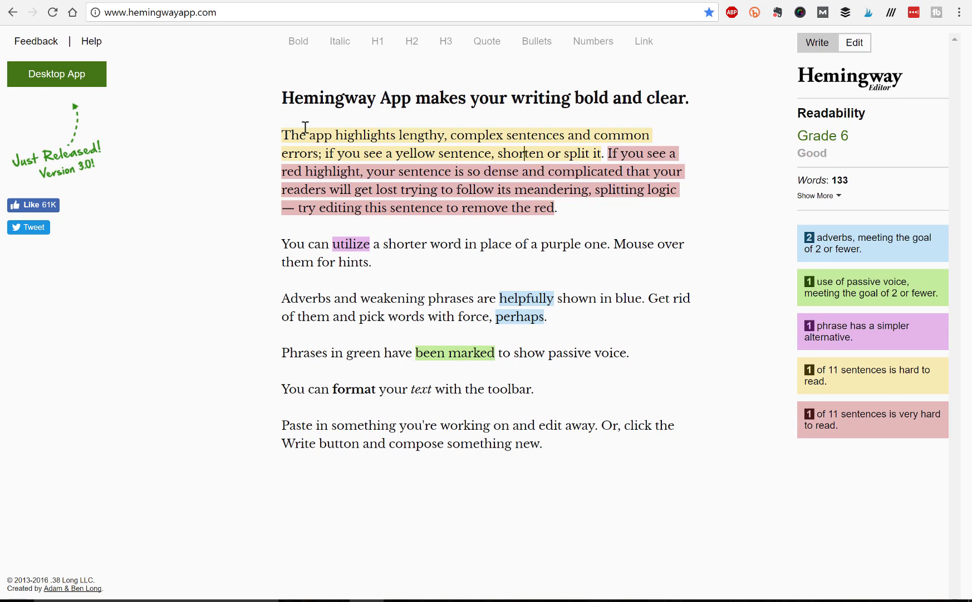
{"action": "left_click", "coordinate": [258, 0]}
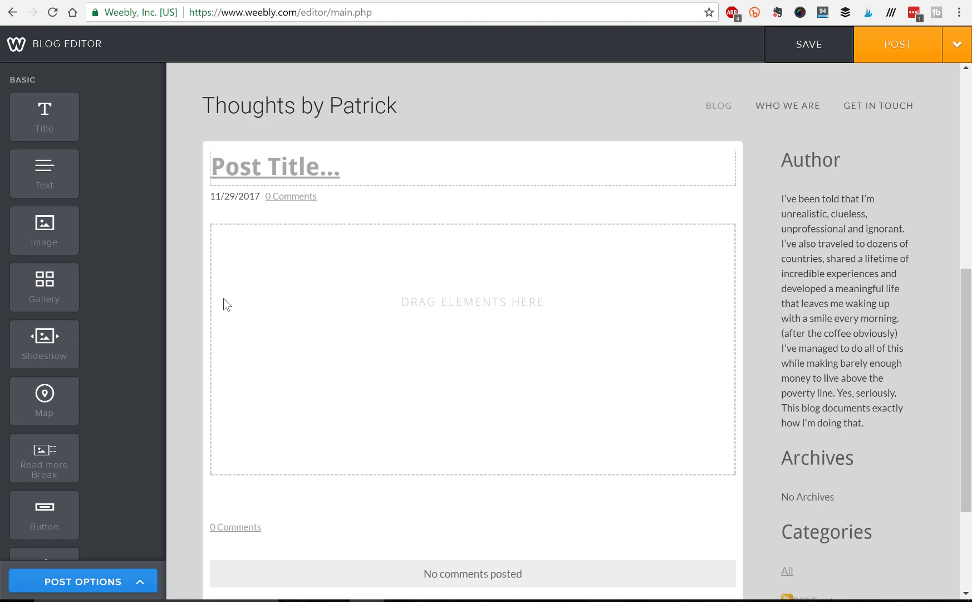
{"action": "scroll", "coordinate": [443, 388], "scroll_direction": "down", "scroll_amount": 3}
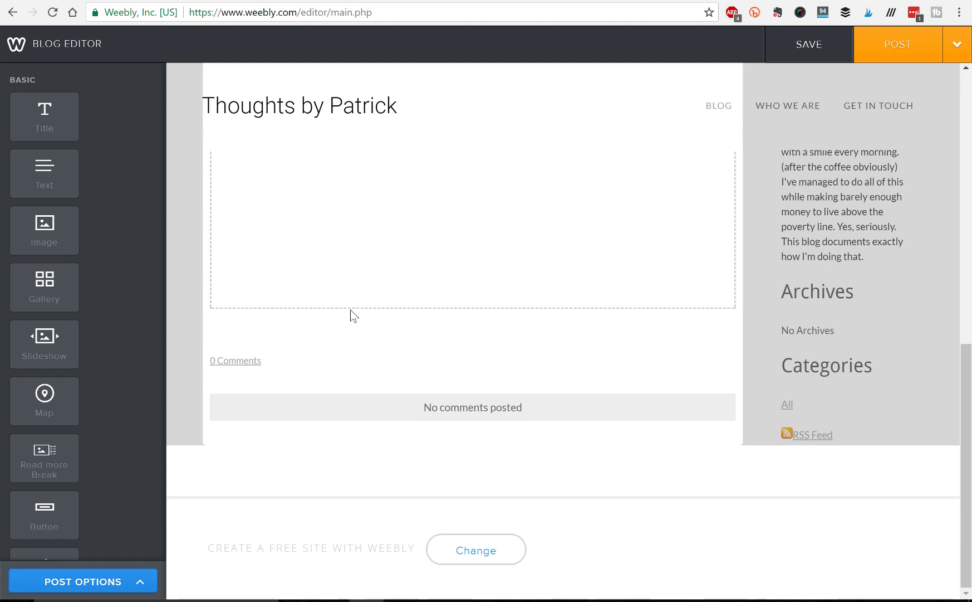
{"action": "scroll", "coordinate": [350, 309], "scroll_direction": "up", "scroll_amount": 6}
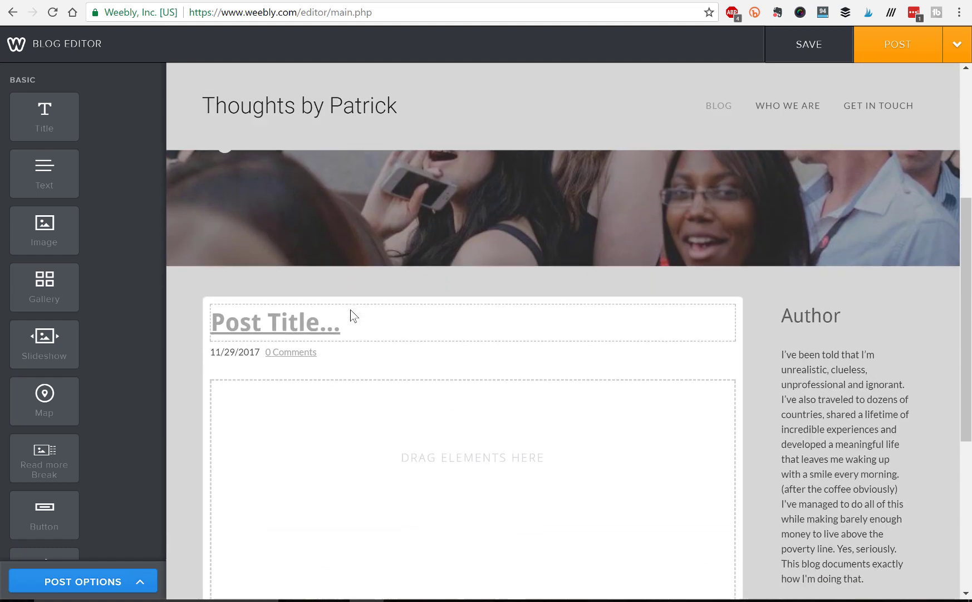
{"action": "scroll", "coordinate": [350, 309], "scroll_direction": "down", "scroll_amount": 3}
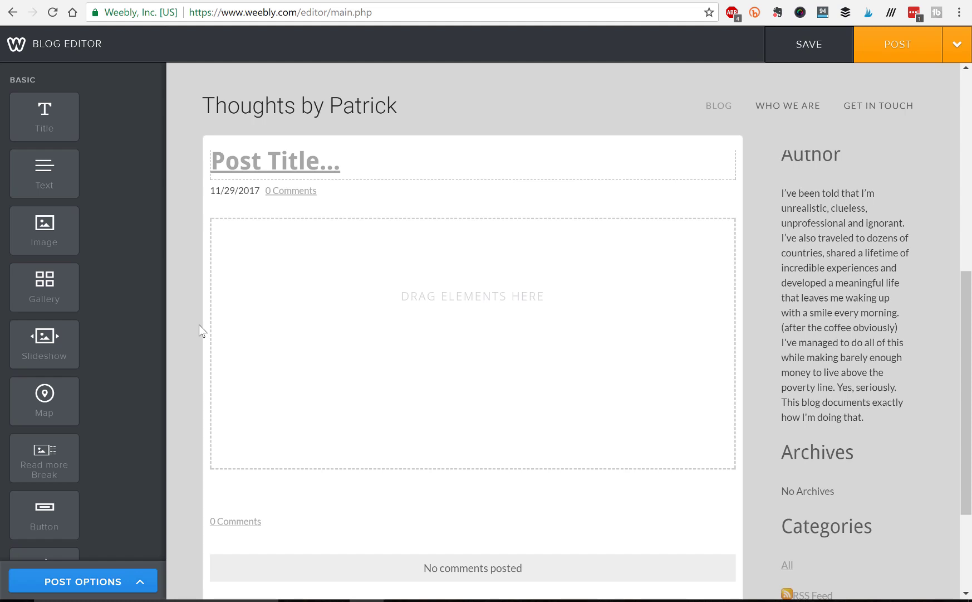
{"action": "scroll", "coordinate": [198, 324], "scroll_direction": "up", "scroll_amount": 1}
{"action": "scroll", "coordinate": [198, 325], "scroll_direction": "down", "scroll_amount": 1}
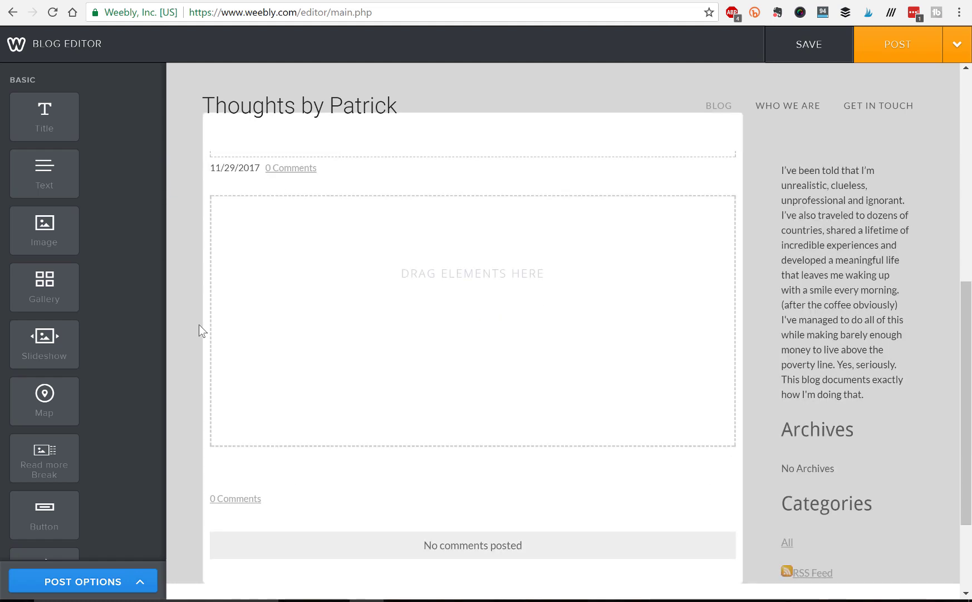
{"action": "scroll", "coordinate": [198, 324], "scroll_direction": "up", "scroll_amount": 2}
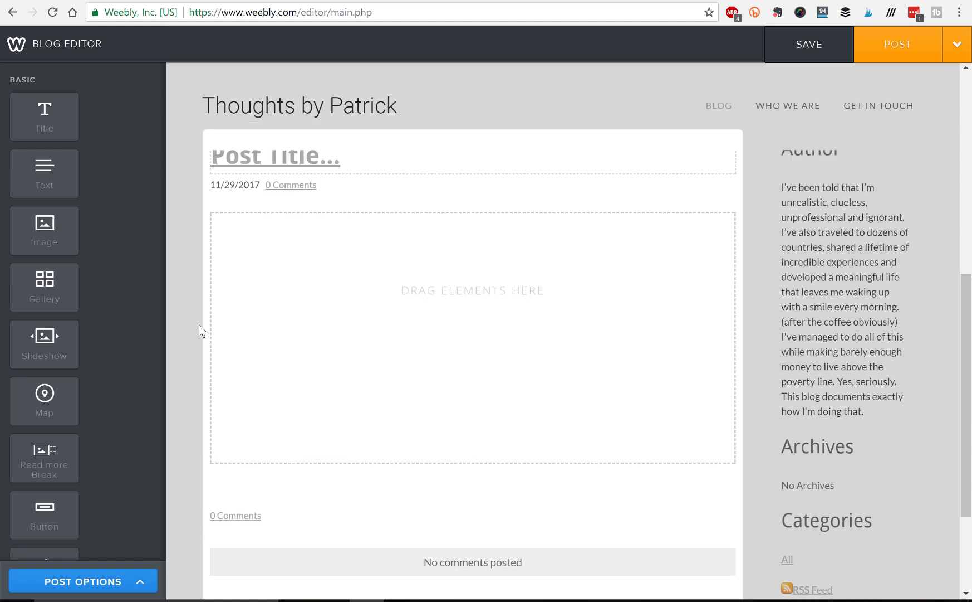
{"action": "scroll", "coordinate": [199, 325], "scroll_direction": "down", "scroll_amount": 1}
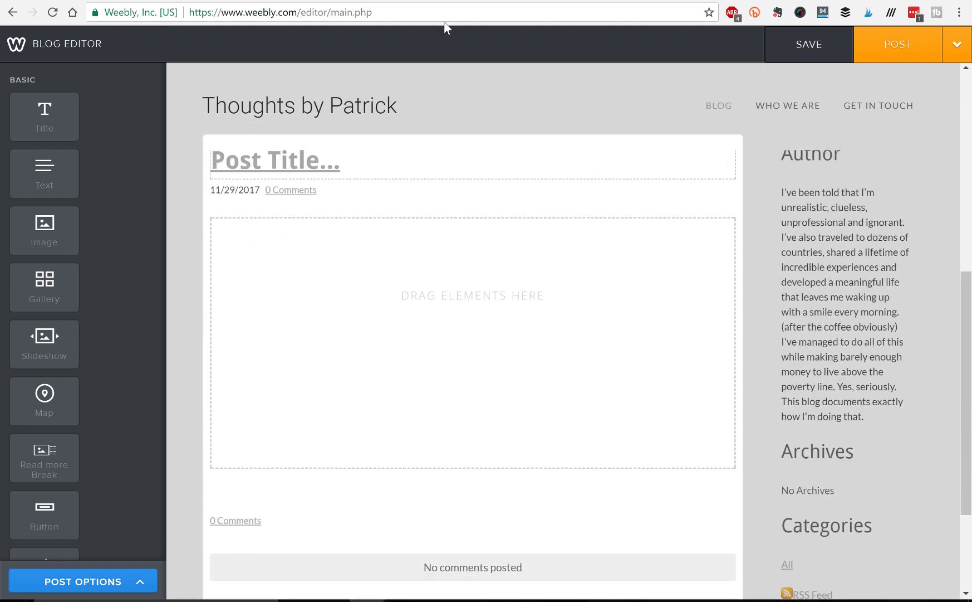
- Switch to the RapidWebLaunch article on believing everything you read and examine its header image, title, introduction and first subheading
{"action": "left_click", "coordinate": [545, 2]}
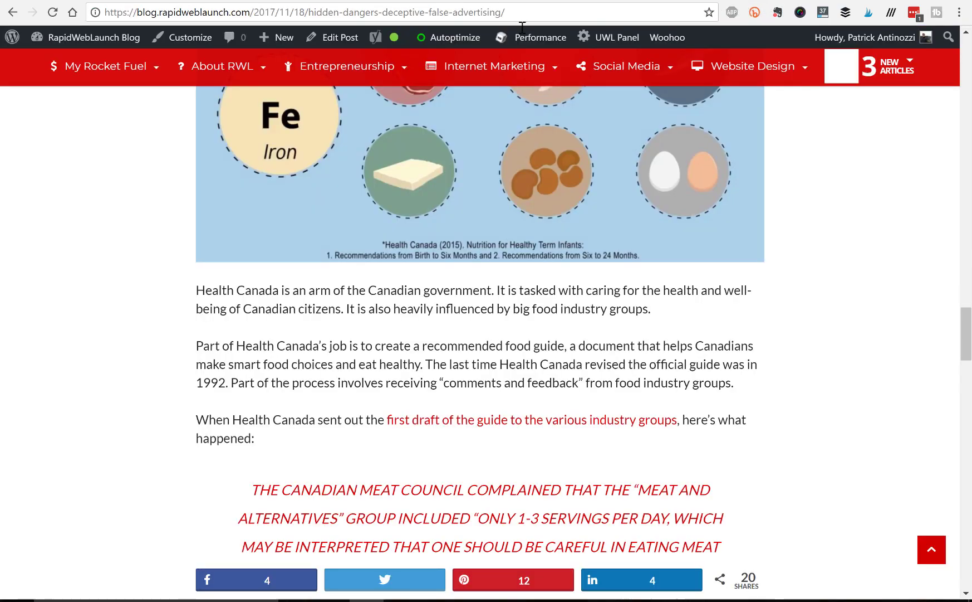
{"action": "scroll", "coordinate": [415, 289], "scroll_direction": "up", "scroll_amount": 20}
{"action": "scroll", "coordinate": [416, 295], "scroll_direction": "up", "scroll_amount": 12}
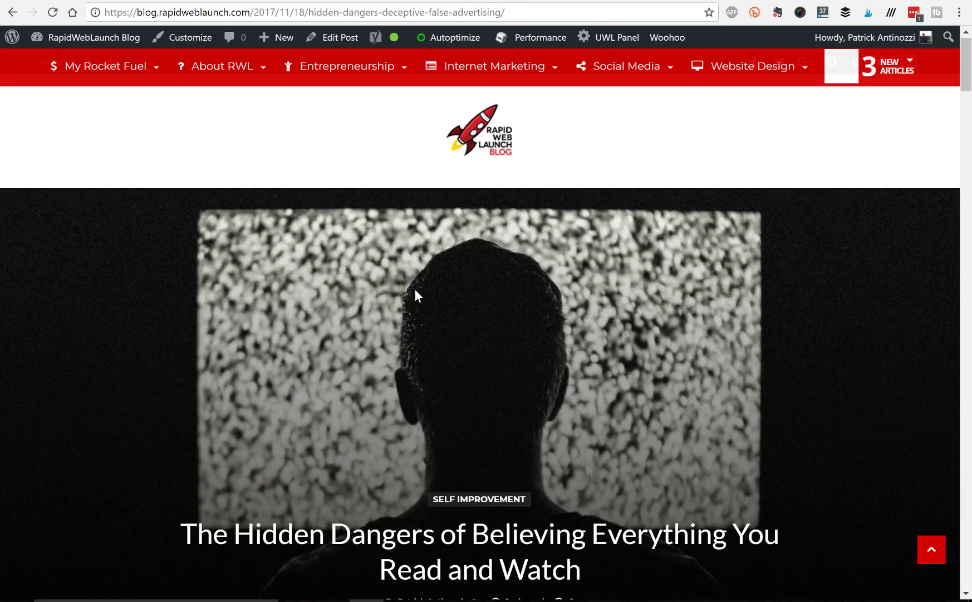
{"action": "scroll", "coordinate": [195, 311], "scroll_direction": "down", "scroll_amount": 4}
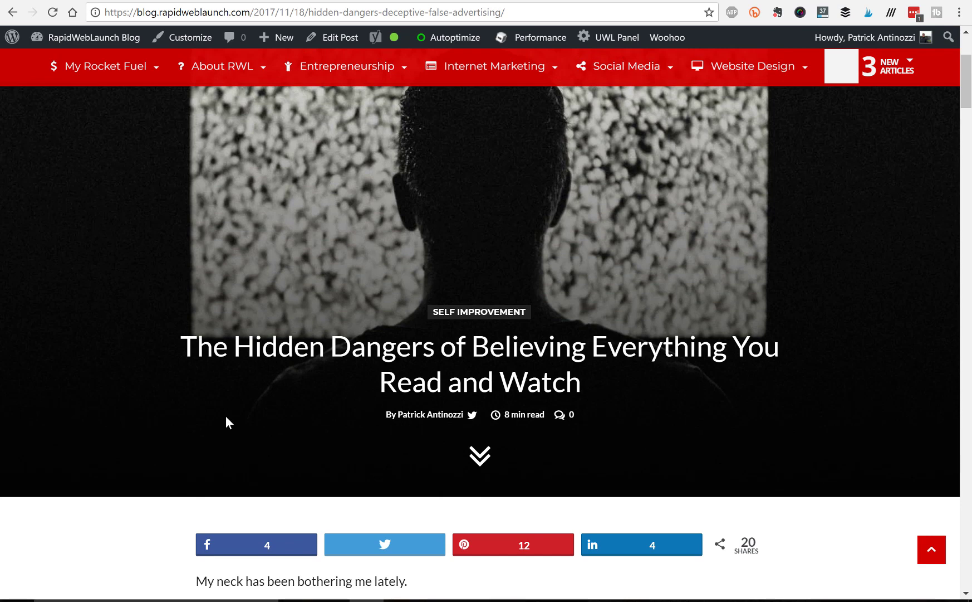
{"action": "scroll", "coordinate": [138, 452], "scroll_direction": "down", "scroll_amount": 6}
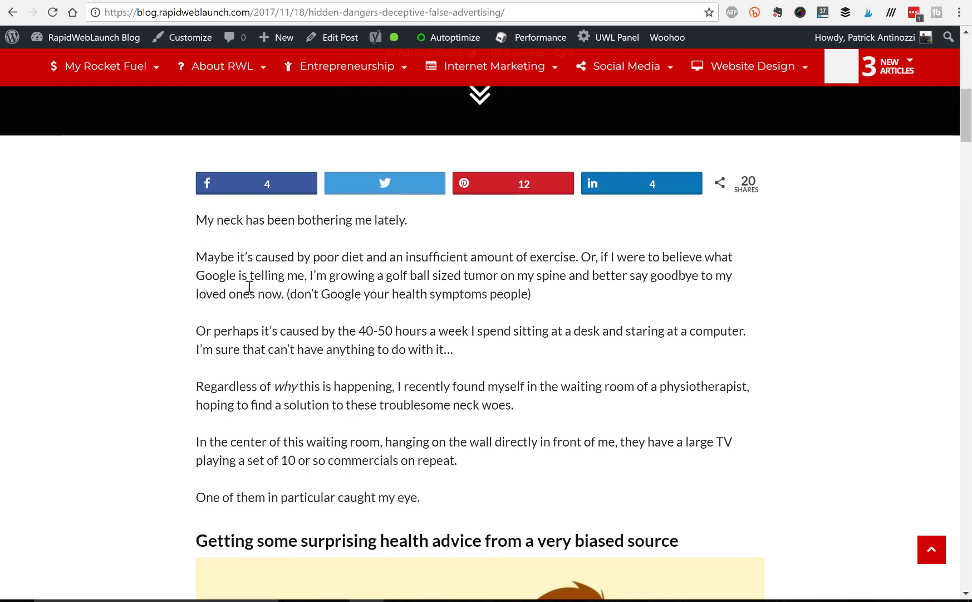
{"action": "scroll", "coordinate": [299, 390], "scroll_direction": "down", "scroll_amount": 5}
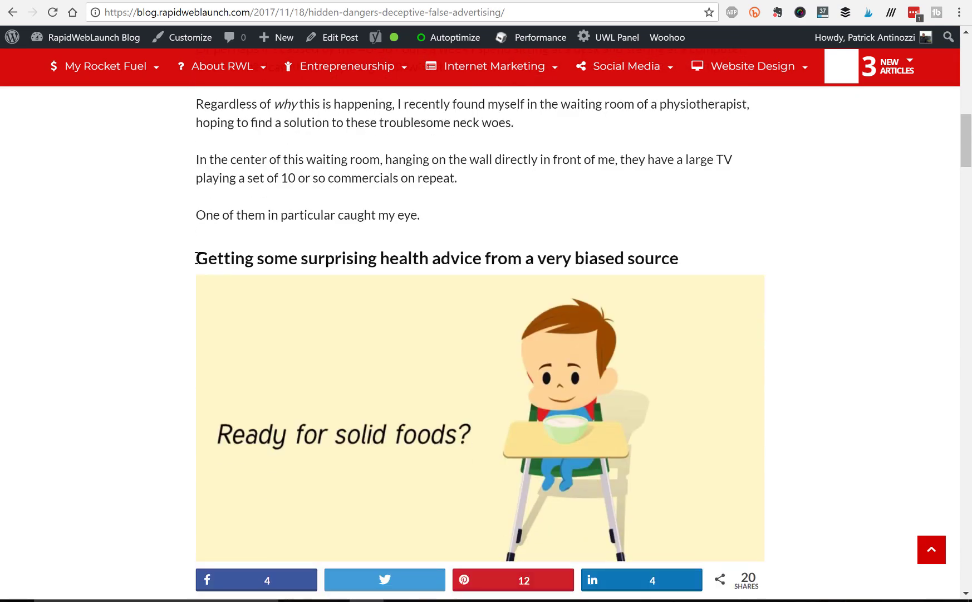
{"action": "left_click_drag", "start_coordinate": [196, 258], "coordinate": [561, 257]}
{"action": "left_click", "coordinate": [341, 332]}
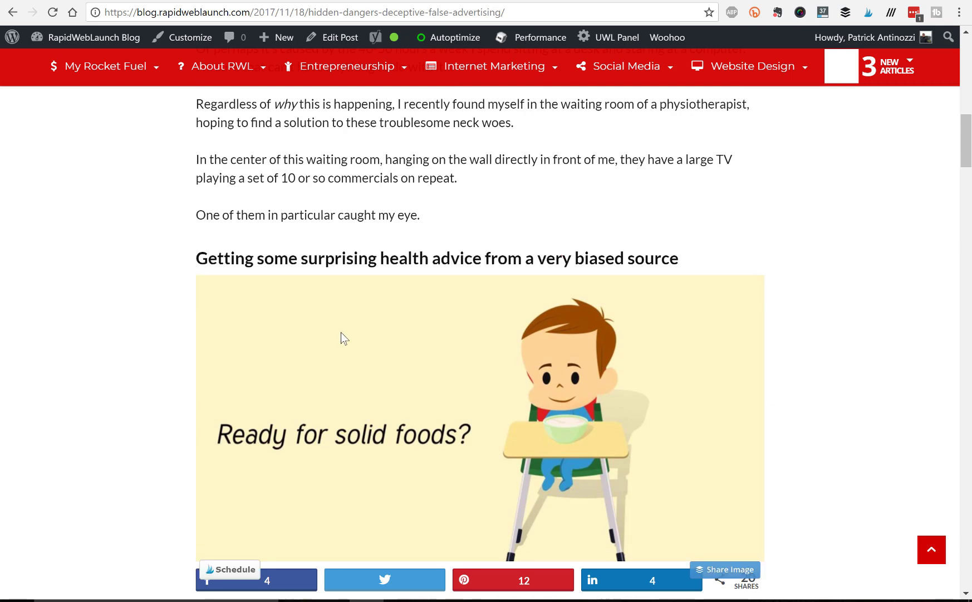
- Examine how the article's body mixes short paragraphs, links, bold text and images, down to the Health Canada section
{"action": "scroll", "coordinate": [341, 332], "scroll_direction": "down", "scroll_amount": 3}
{"action": "scroll", "coordinate": [301, 313], "scroll_direction": "down", "scroll_amount": 7}
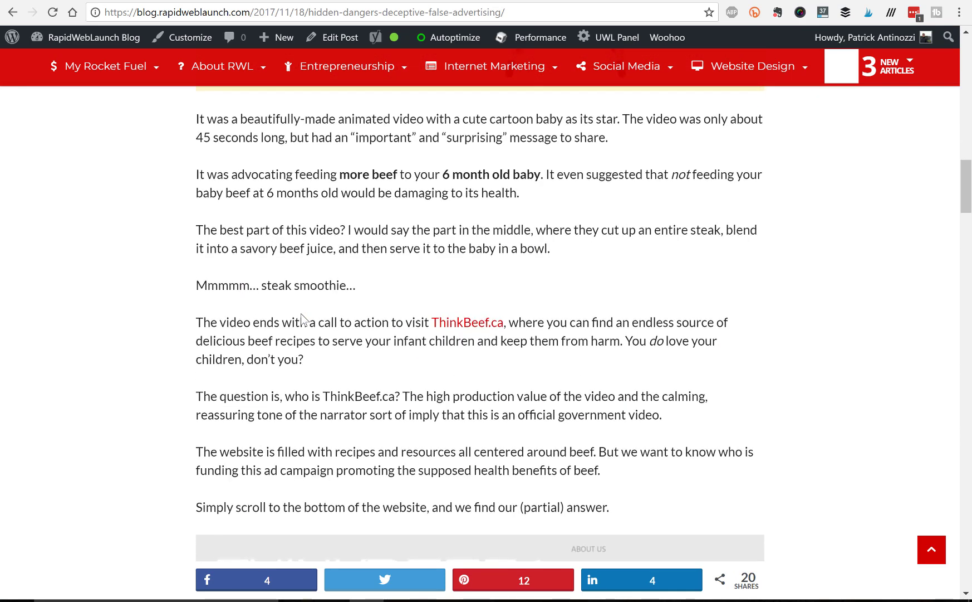
{"action": "scroll", "coordinate": [415, 298], "scroll_direction": "down", "scroll_amount": 7}
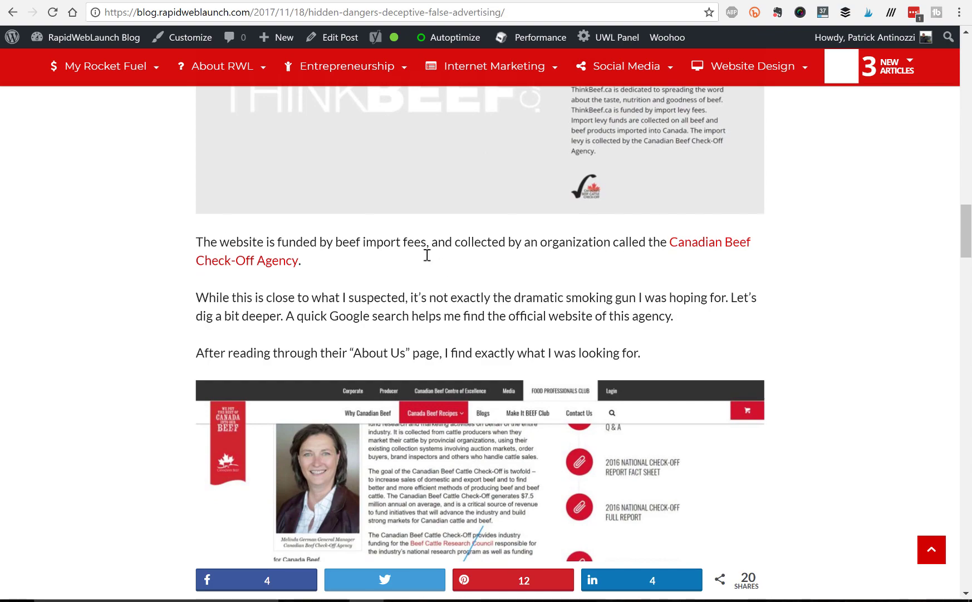
{"action": "scroll", "coordinate": [441, 259], "scroll_direction": "down", "scroll_amount": 2}
{"action": "scroll", "coordinate": [156, 255], "scroll_direction": "down", "scroll_amount": 12}
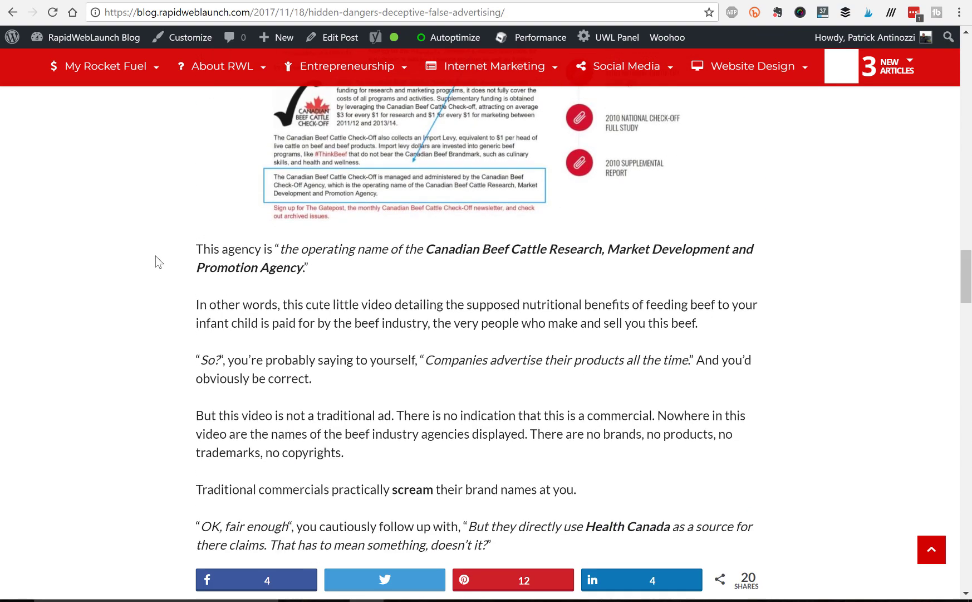
{"action": "scroll", "coordinate": [396, 274], "scroll_direction": "down", "scroll_amount": 3}
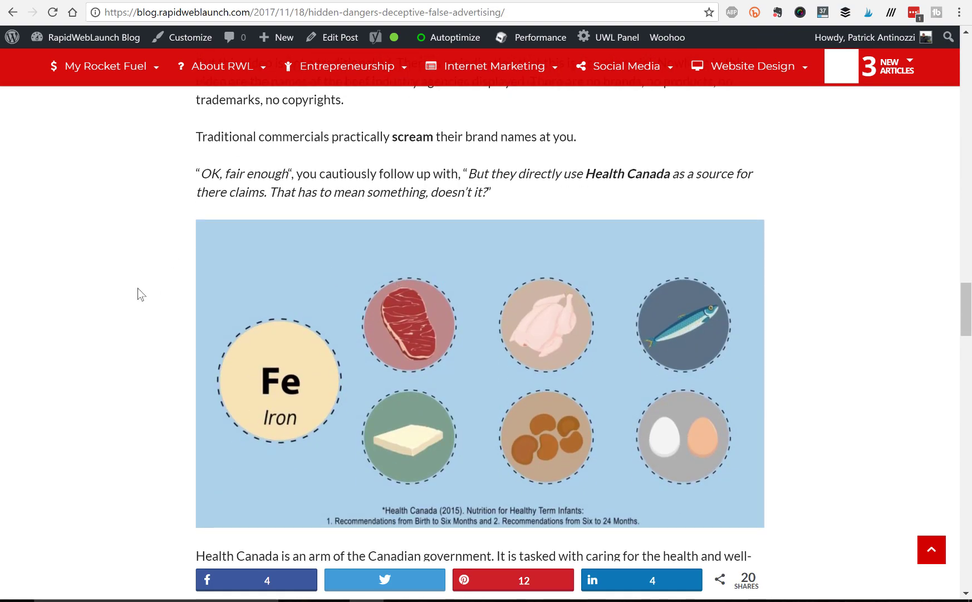
{"action": "scroll", "coordinate": [138, 288], "scroll_direction": "down", "scroll_amount": 4}
{"action": "scroll", "coordinate": [137, 288], "scroll_direction": "down", "scroll_amount": 3}
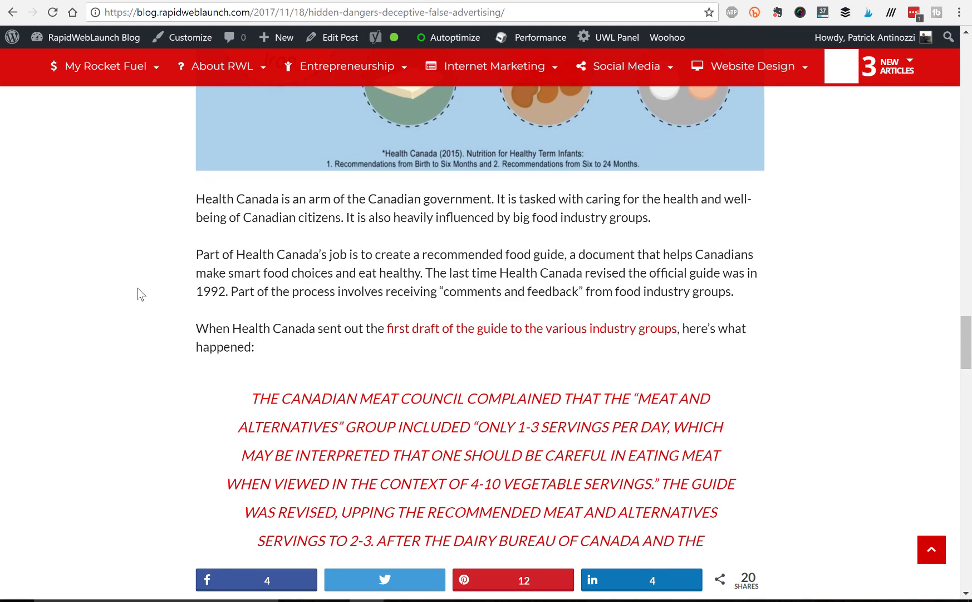
- Examine the article's large red quotation, the "Fake news" subheading, the TRUTH image and the short paragraphs beneath it
{"action": "scroll", "coordinate": [138, 288], "scroll_direction": "down", "scroll_amount": 3}
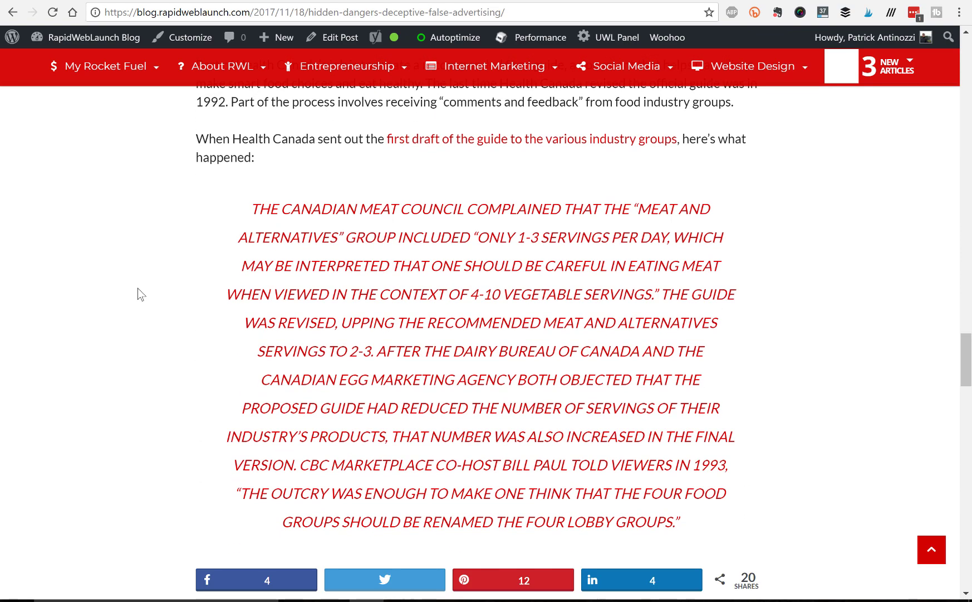
{"action": "scroll", "coordinate": [137, 288], "scroll_direction": "down", "scroll_amount": 1}
{"action": "scroll", "coordinate": [137, 288], "scroll_direction": "down", "scroll_amount": 3}
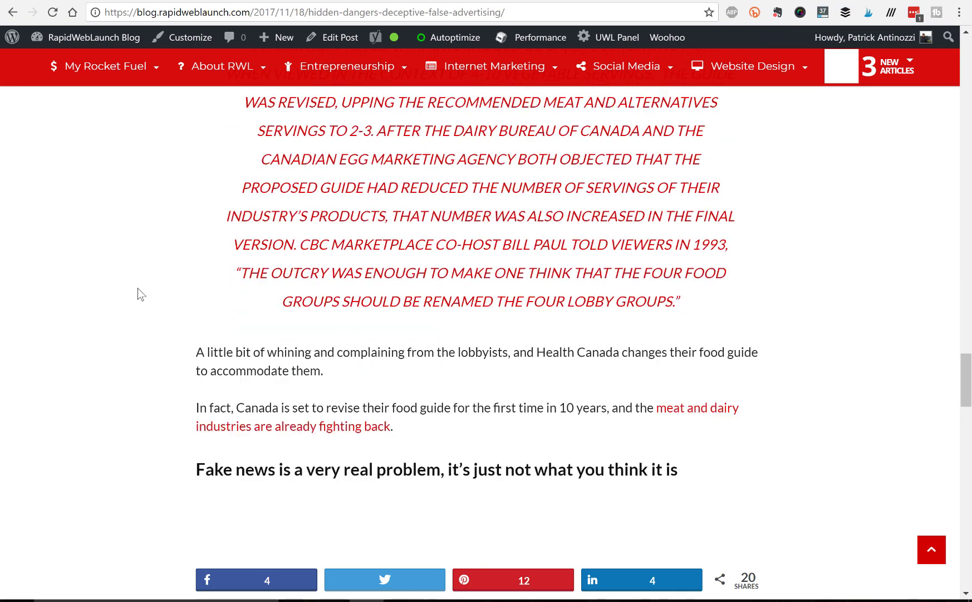
{"action": "scroll", "coordinate": [137, 288], "scroll_direction": "down", "scroll_amount": 2}
{"action": "scroll", "coordinate": [137, 288], "scroll_direction": "down", "scroll_amount": 2}
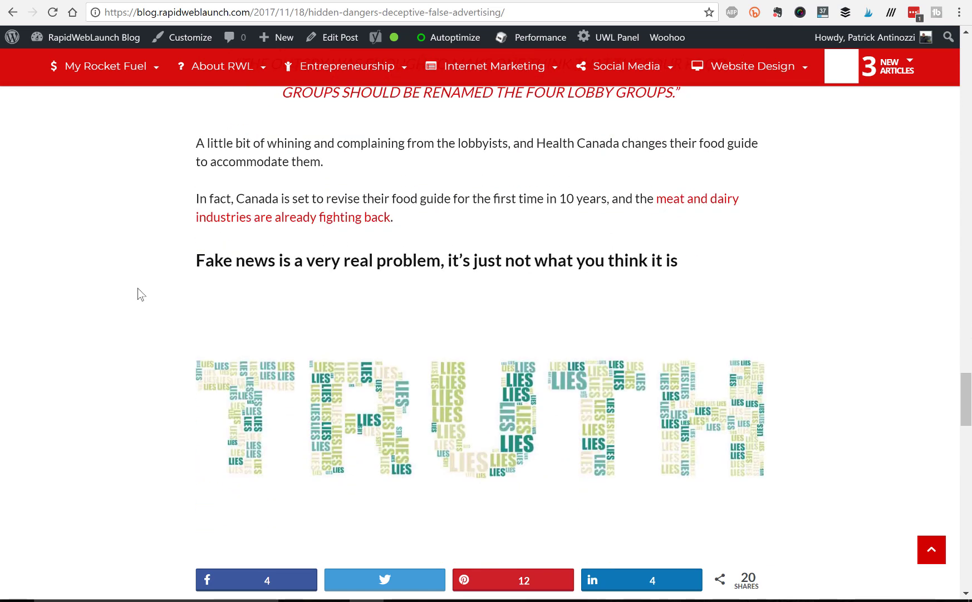
{"action": "scroll", "coordinate": [280, 254], "scroll_direction": "down", "scroll_amount": 5}
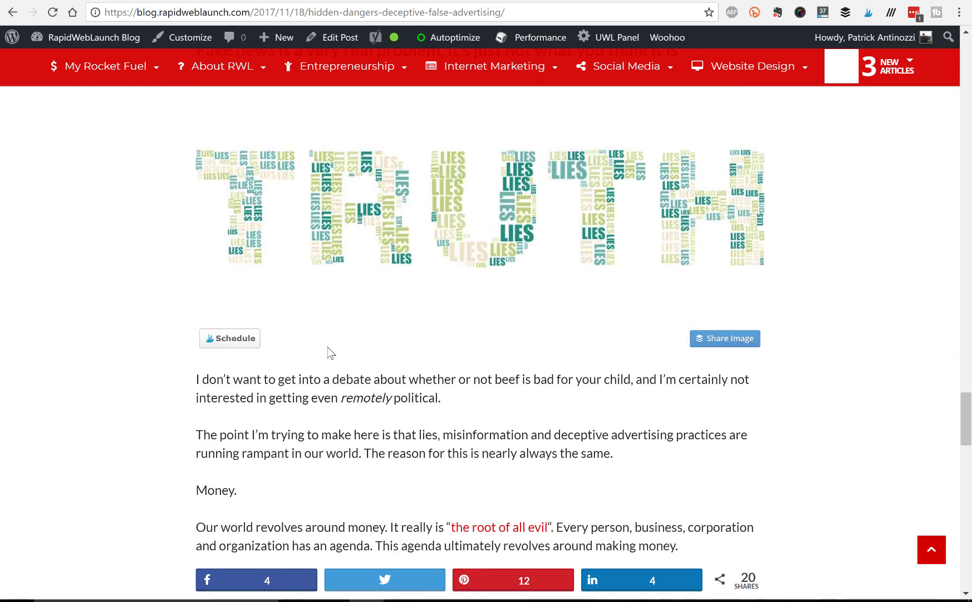
{"action": "scroll", "coordinate": [244, 359], "scroll_direction": "down", "scroll_amount": 4}
{"action": "scroll", "coordinate": [244, 360], "scroll_direction": "down", "scroll_amount": 1}
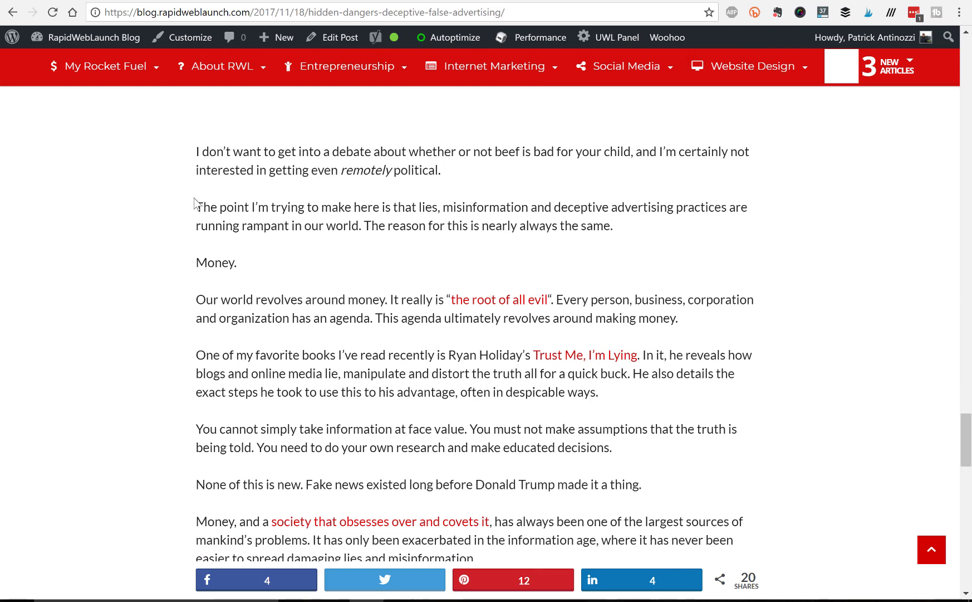
{"action": "scroll", "coordinate": [130, 264], "scroll_direction": "up", "scroll_amount": 5}
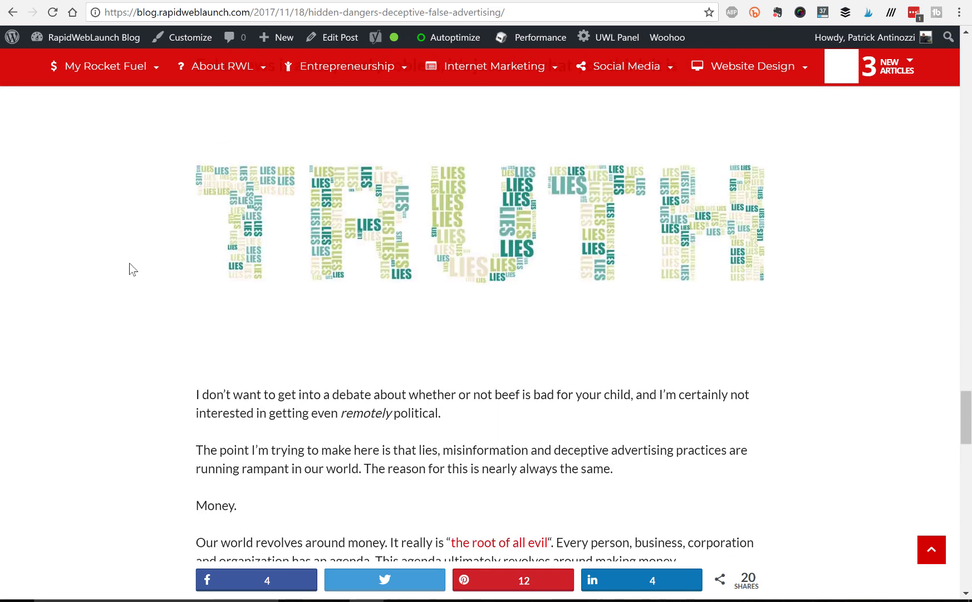
- Revisit the article's "Fake news" subheading and TRUTH image, and examine the closing section with its bulleted "why" questions
{"action": "scroll", "coordinate": [130, 269], "scroll_direction": "down", "scroll_amount": 2}
{"action": "scroll", "coordinate": [330, 310], "scroll_direction": "up", "scroll_amount": 7}
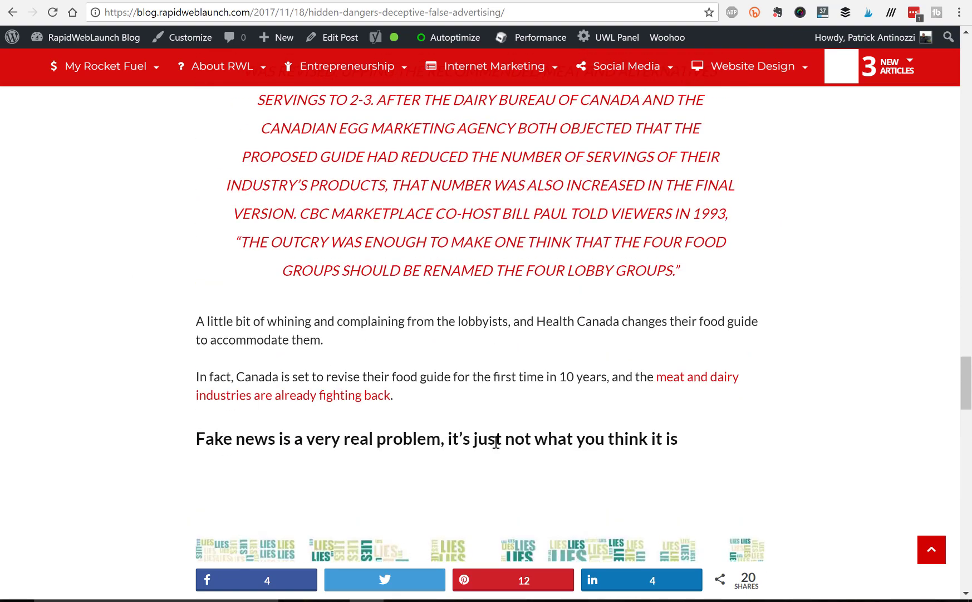
{"action": "scroll", "coordinate": [85, 430], "scroll_direction": "down", "scroll_amount": 13}
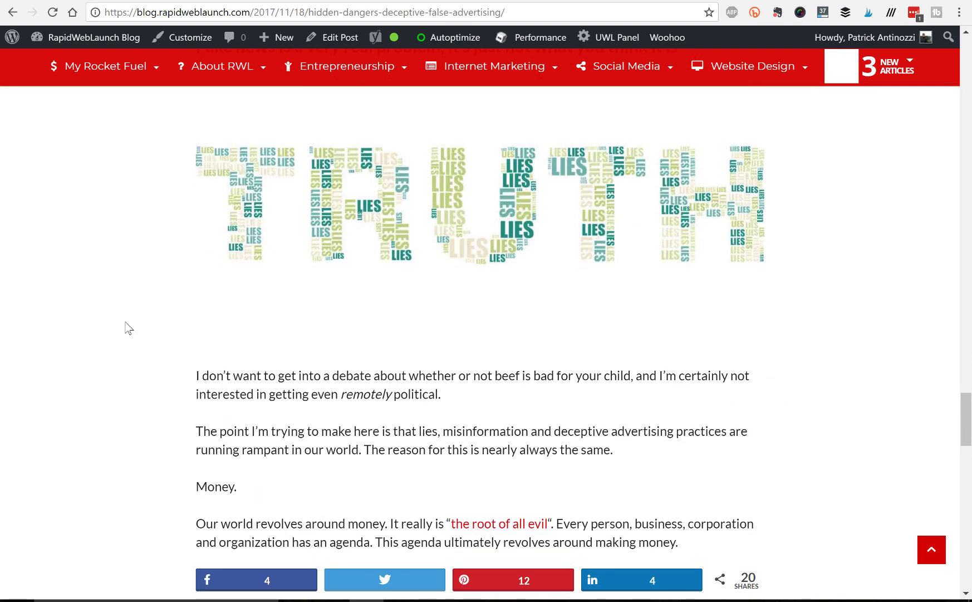
{"action": "scroll", "coordinate": [126, 328], "scroll_direction": "down", "scroll_amount": 3}
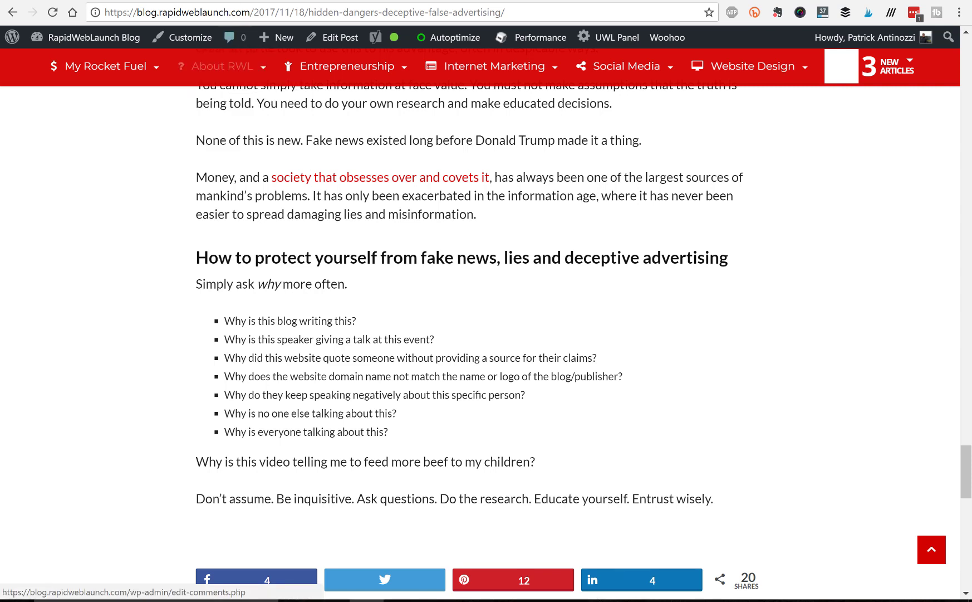
- Return to the Weebly blog editor and examine the post options, including the category and the advanced SEO post title and description fields
{"action": "left_click", "coordinate": [241, 0]}
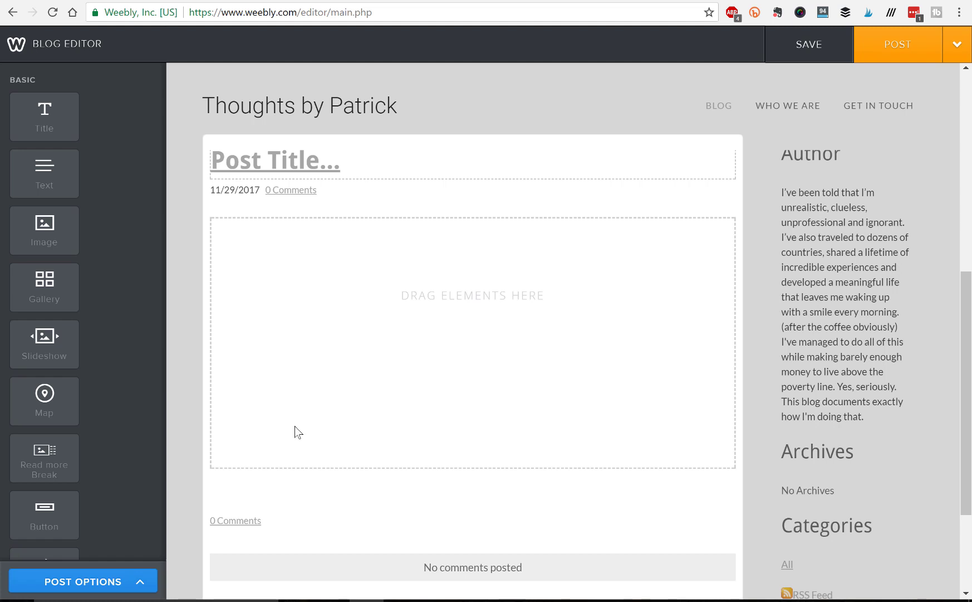
{"action": "left_click", "coordinate": [115, 586]}
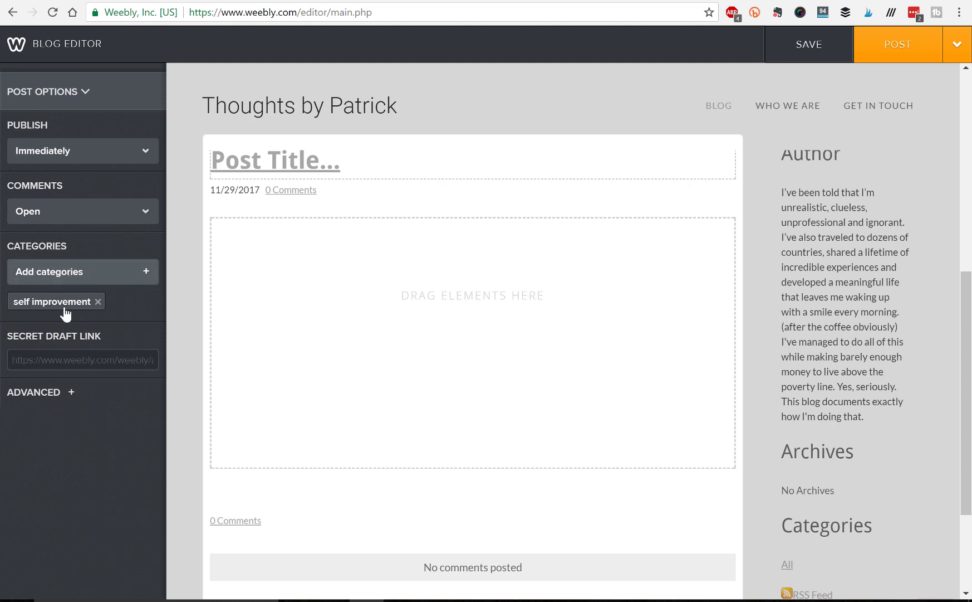
{"action": "scroll", "coordinate": [771, 389], "scroll_direction": "down", "scroll_amount": 2}
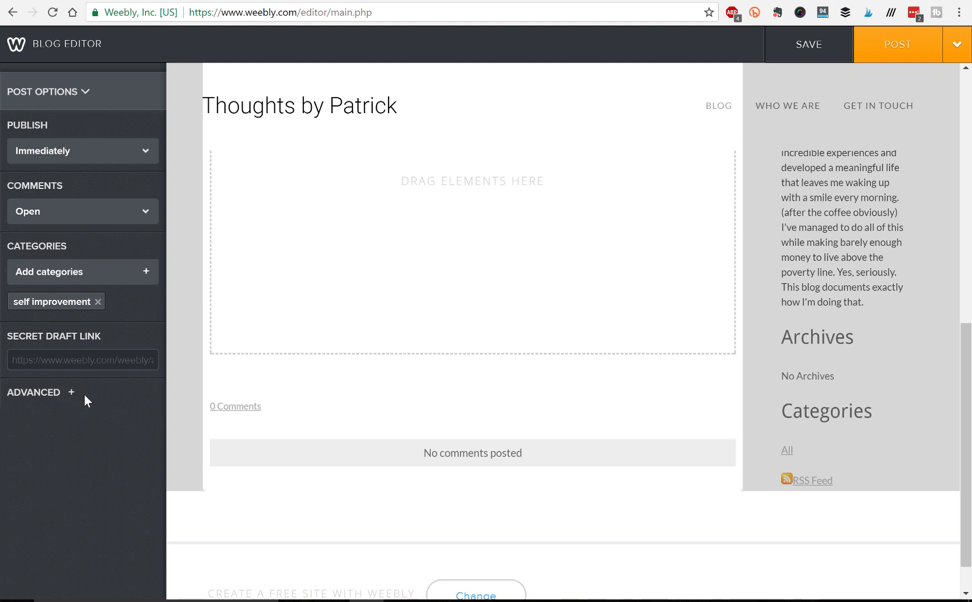
{"action": "left_click", "coordinate": [56, 396]}
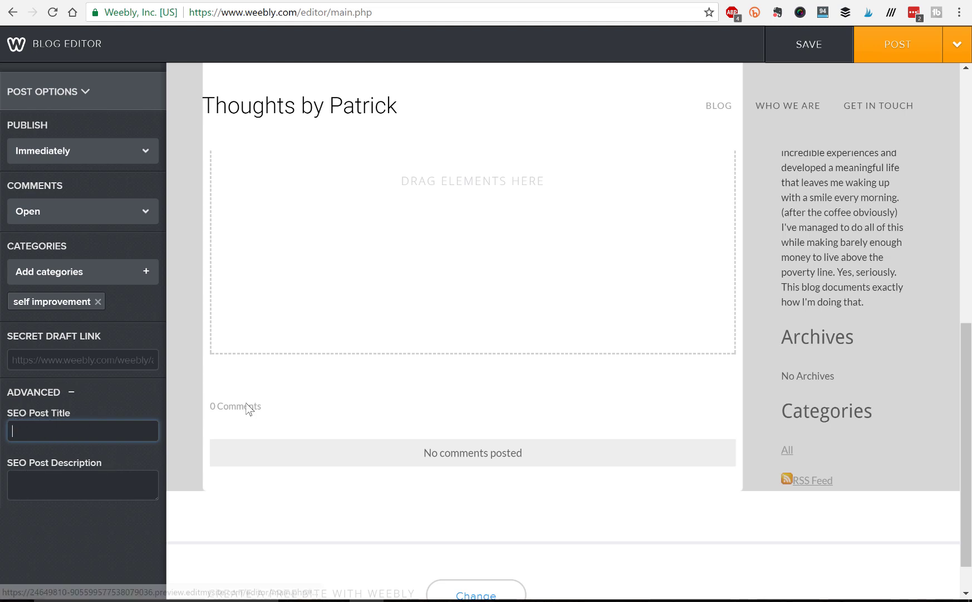
{"action": "scroll", "coordinate": [251, 390], "scroll_direction": "up", "scroll_amount": 7}
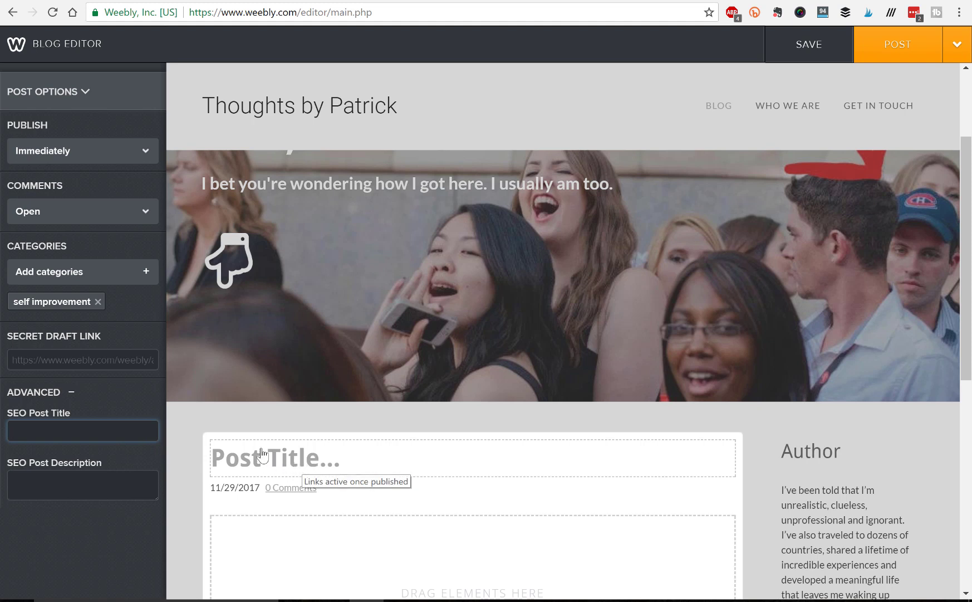
{"action": "scroll", "coordinate": [258, 443], "scroll_direction": "down", "scroll_amount": 2}
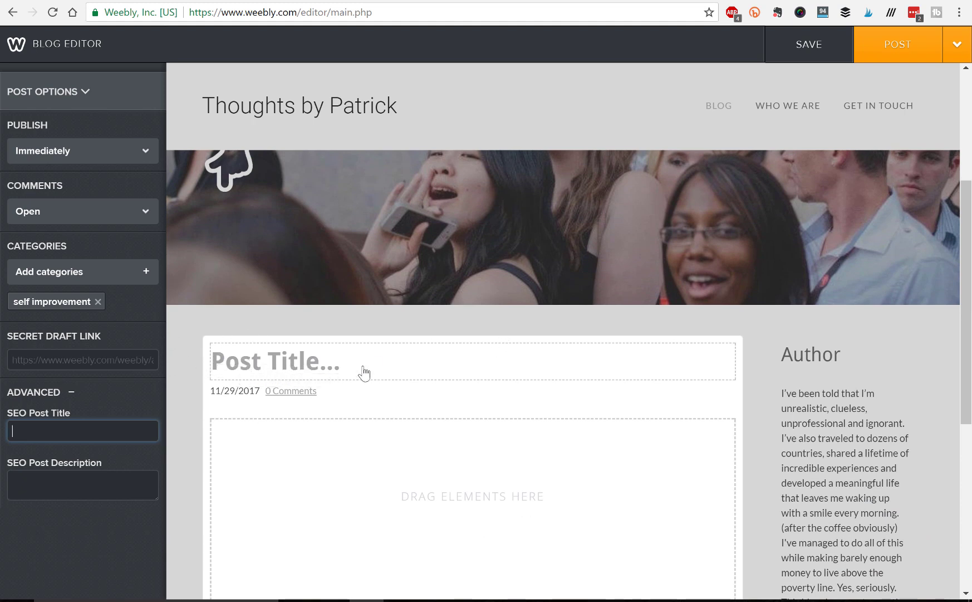
{"action": "scroll", "coordinate": [498, 362], "scroll_direction": "up", "scroll_amount": 4}
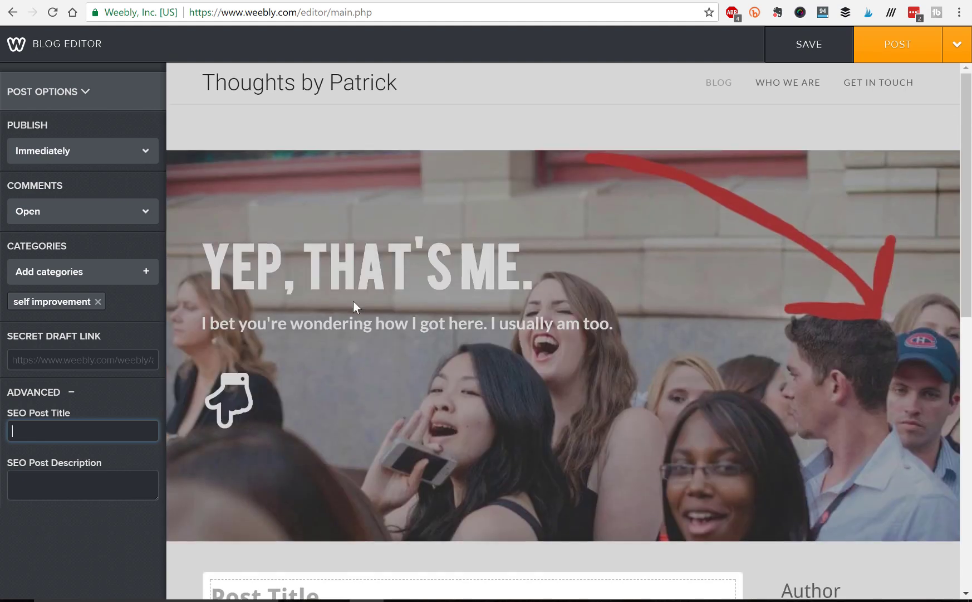
{"action": "left_click", "coordinate": [70, 392]}
- View the published "How to be awesome" post from its header banner down to the Like and Tweet buttons
{"action": "scroll", "coordinate": [473, 406], "scroll_direction": "down", "scroll_amount": 4}
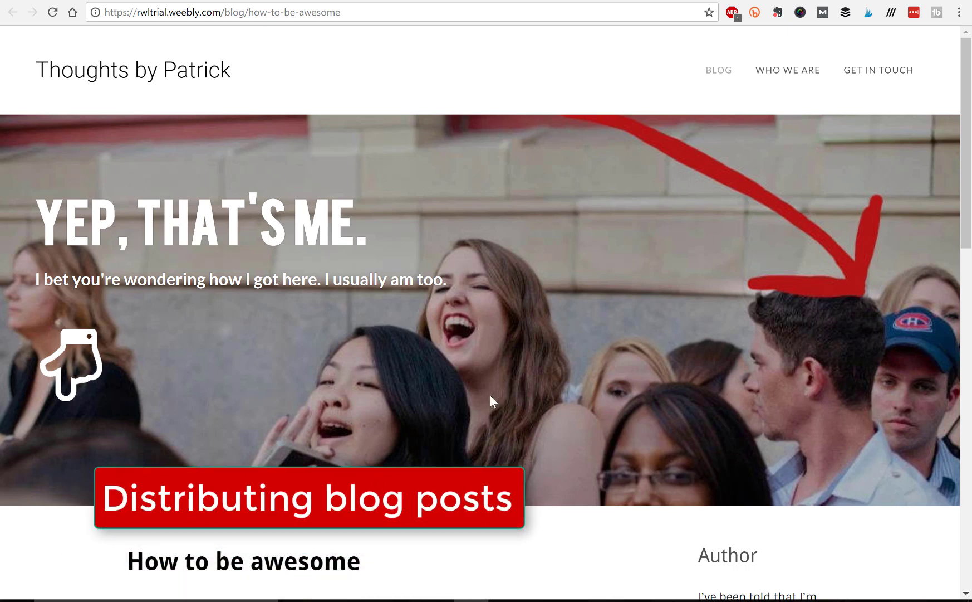
{"action": "scroll", "coordinate": [316, 379], "scroll_direction": "down", "scroll_amount": 5}
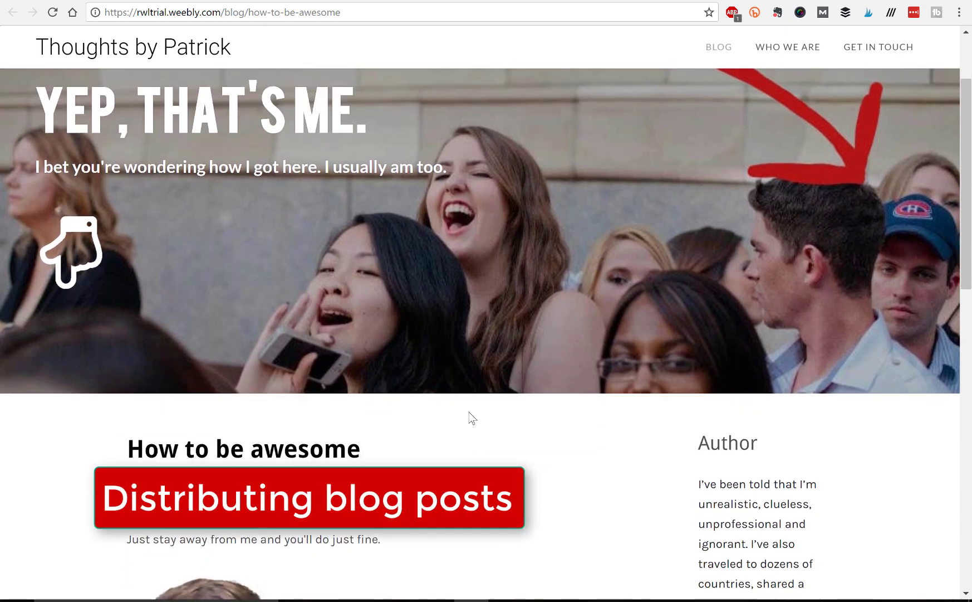
{"action": "scroll", "coordinate": [470, 418], "scroll_direction": "down", "scroll_amount": 3}
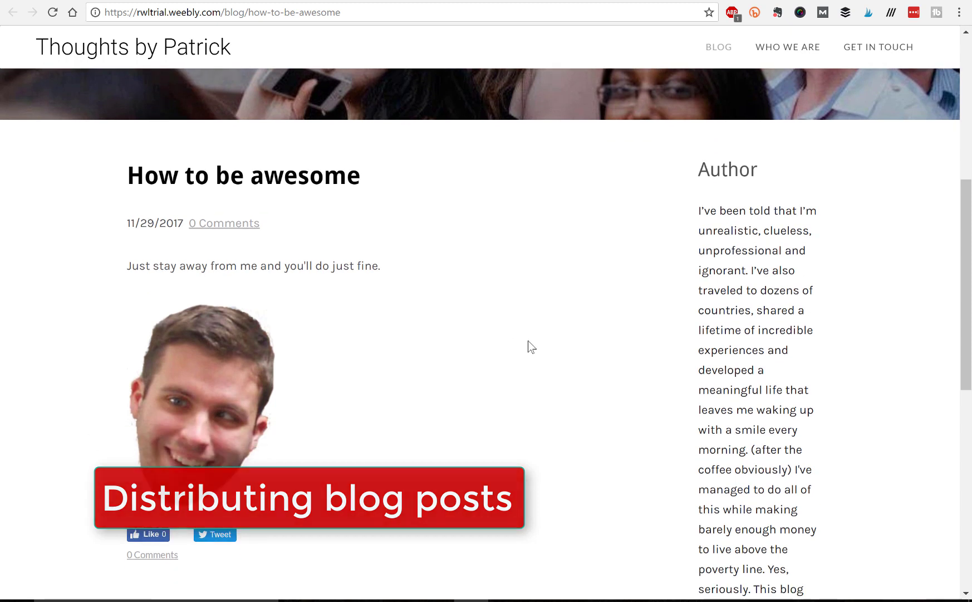
{"action": "scroll", "coordinate": [532, 346], "scroll_direction": "down", "scroll_amount": 2}
{"action": "scroll", "coordinate": [532, 347], "scroll_direction": "down", "scroll_amount": 1}
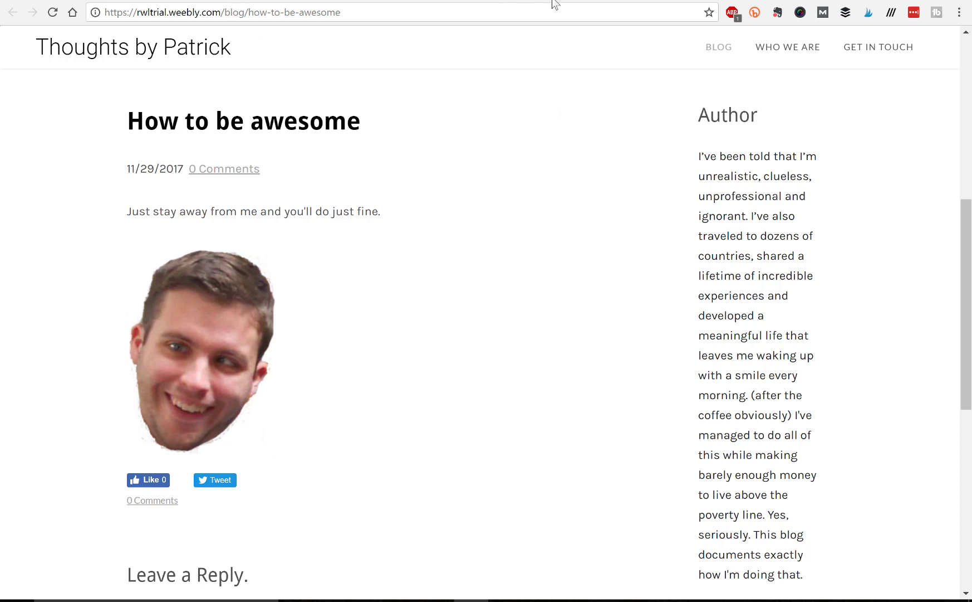
- Switch to Fetch as Google in Google Search Console, examine its URL field, and return to the published post
{"action": "left_click", "coordinate": [590, 2]}
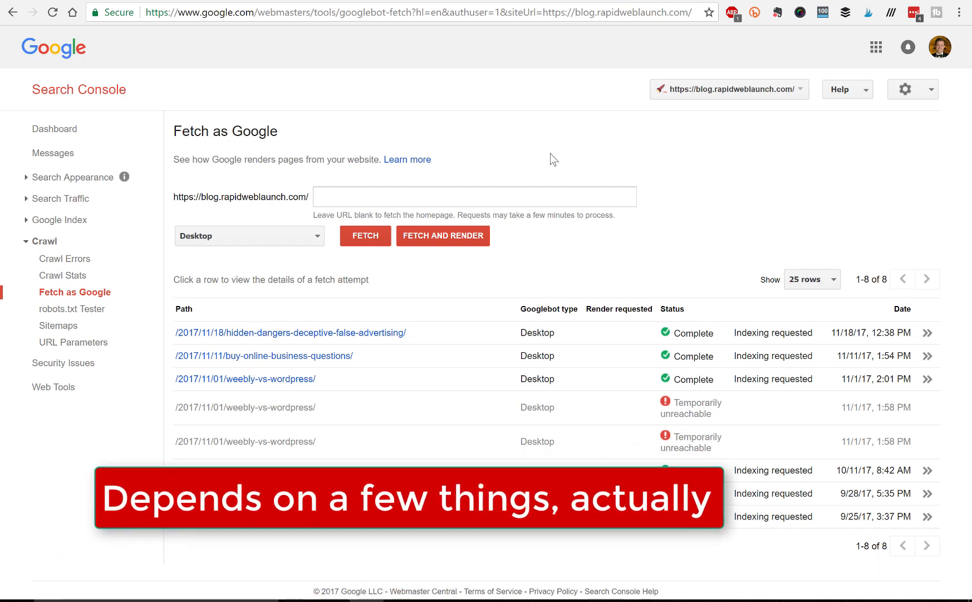
{"action": "left_click", "coordinate": [343, 198]}
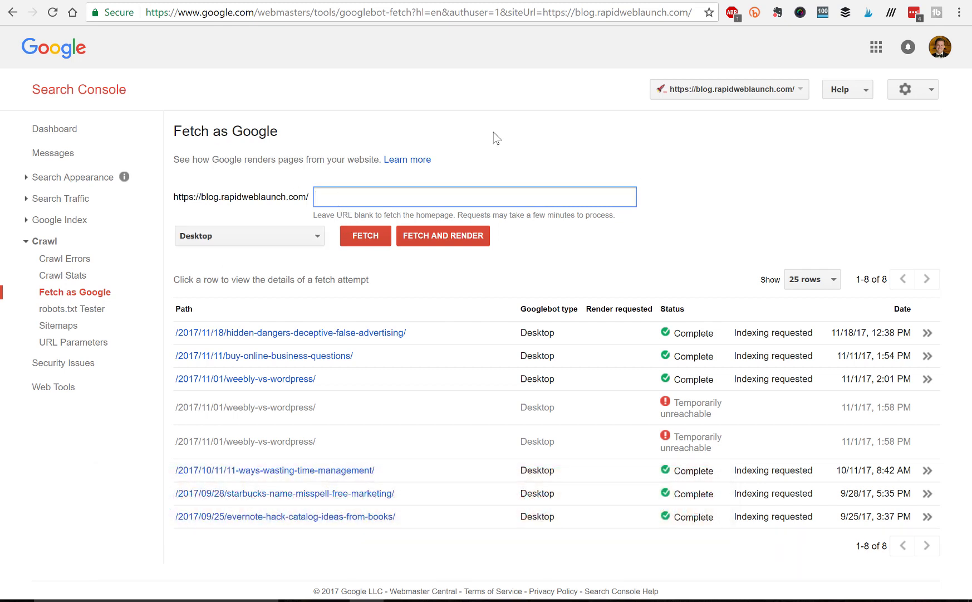
{"action": "left_click", "coordinate": [478, 3]}
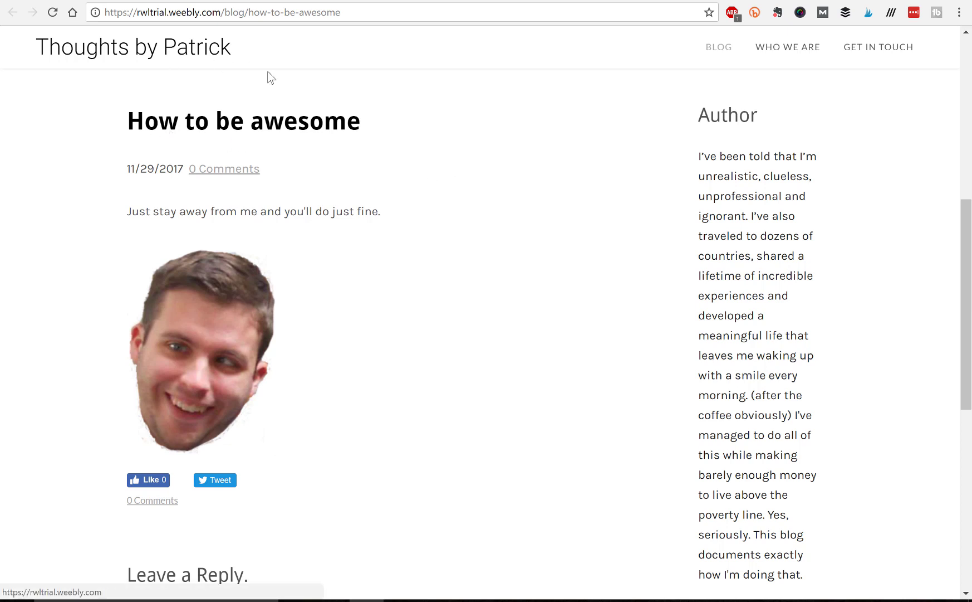
- Examine the published post's banner, image and share buttons down to the "Leave a Reply" comment form
{"action": "scroll", "coordinate": [450, 209], "scroll_direction": "up", "scroll_amount": 3}
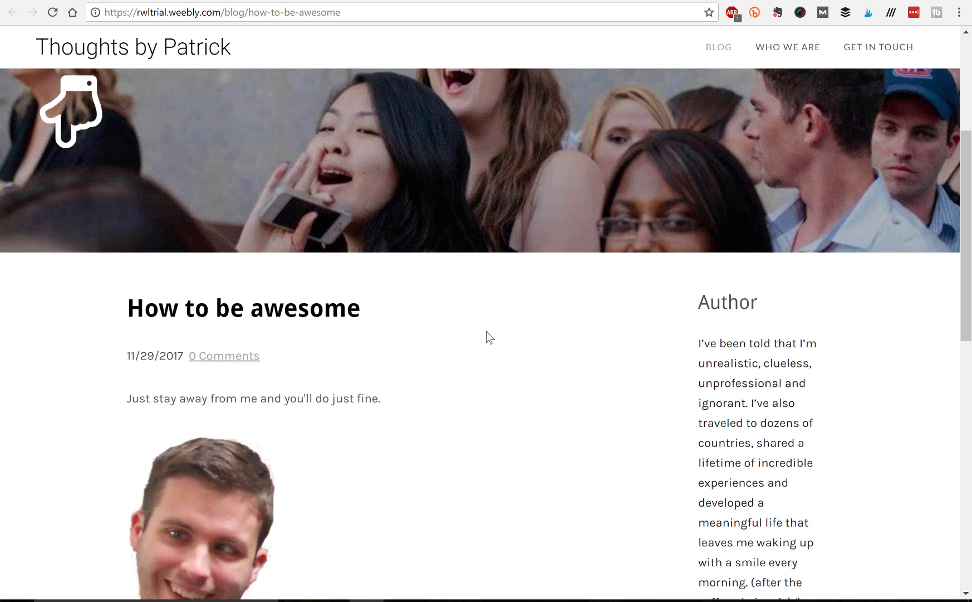
{"action": "scroll", "coordinate": [487, 331], "scroll_direction": "up", "scroll_amount": 4}
{"action": "scroll", "coordinate": [486, 330], "scroll_direction": "down", "scroll_amount": 4}
{"action": "scroll", "coordinate": [486, 330], "scroll_direction": "down", "scroll_amount": 3}
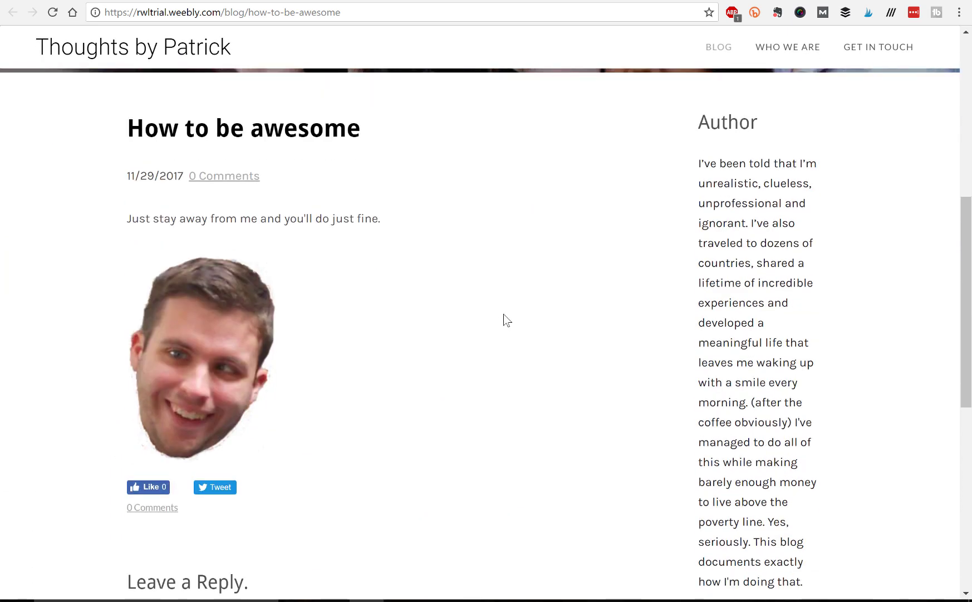
{"action": "scroll", "coordinate": [505, 318], "scroll_direction": "up", "scroll_amount": 1}
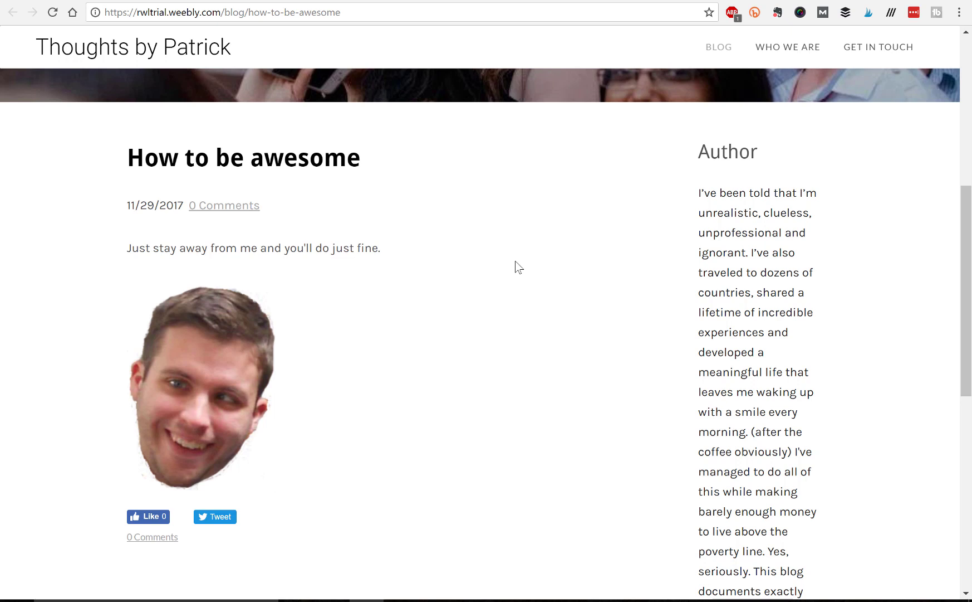
{"action": "scroll", "coordinate": [518, 268], "scroll_direction": "down", "scroll_amount": 3}
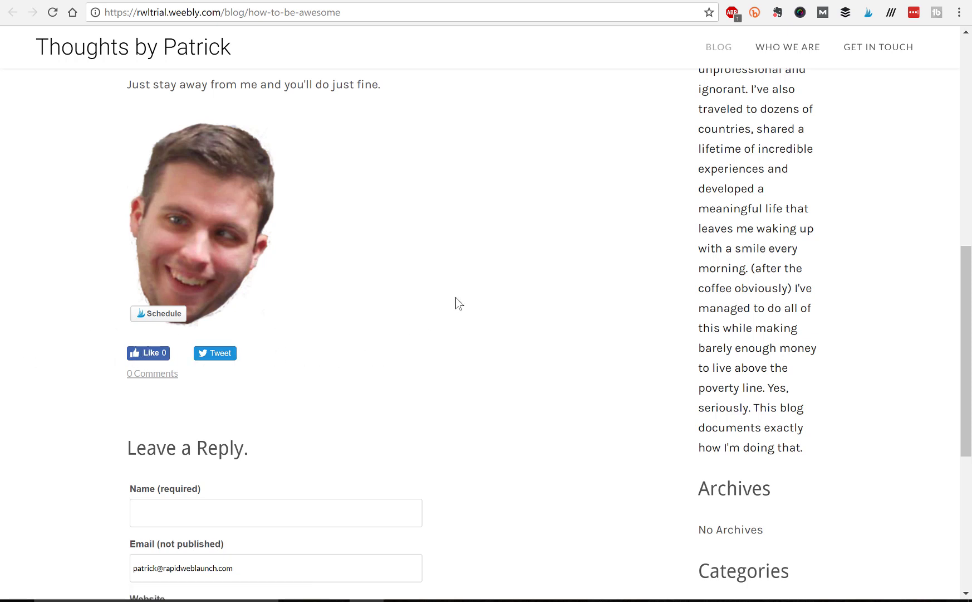
{"action": "scroll", "coordinate": [456, 296], "scroll_direction": "down", "scroll_amount": 5}
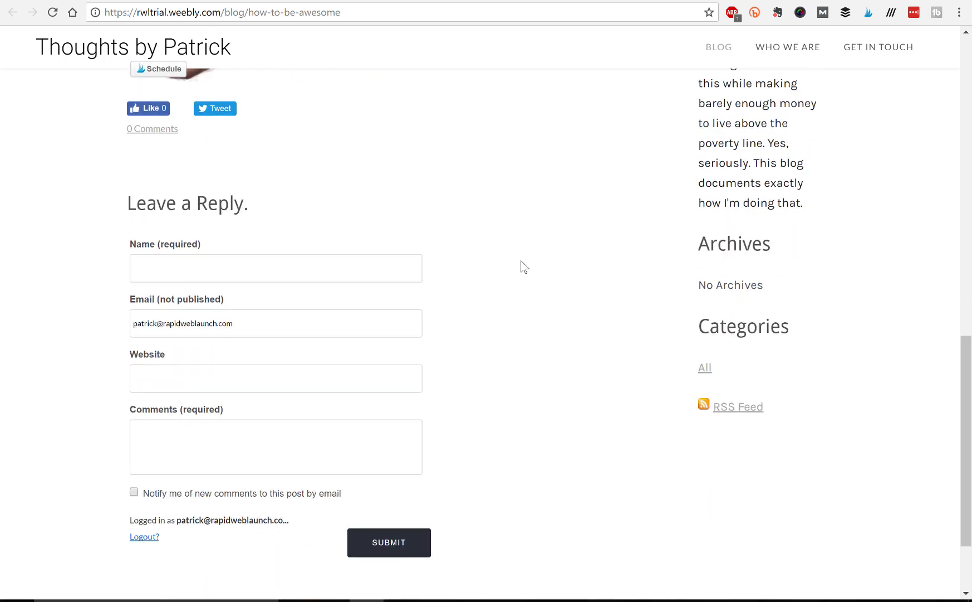
{"action": "scroll", "coordinate": [521, 261], "scroll_direction": "up", "scroll_amount": 5}
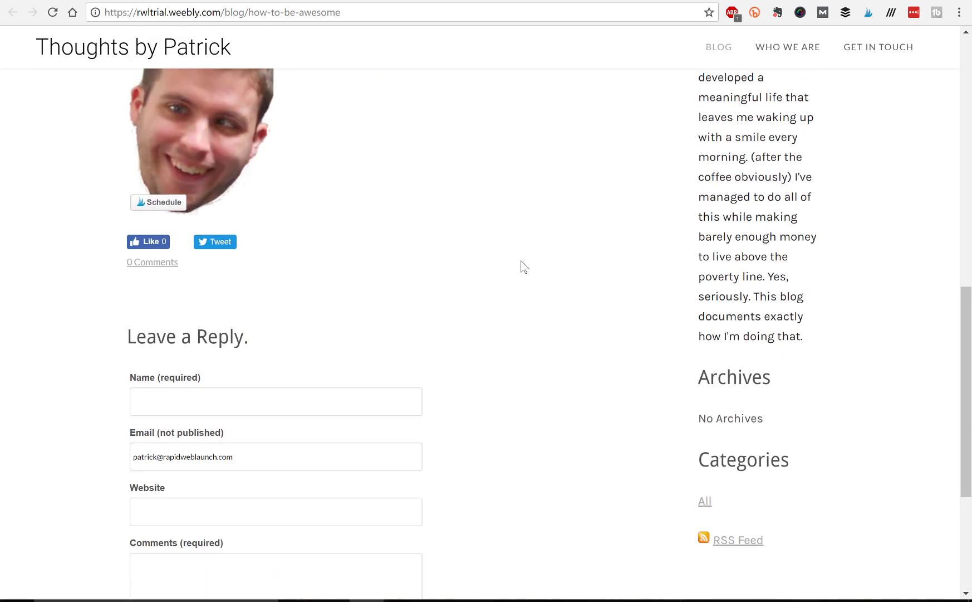
{"action": "scroll", "coordinate": [522, 261], "scroll_direction": "up", "scroll_amount": 1}
{"action": "scroll", "coordinate": [520, 260], "scroll_direction": "up", "scroll_amount": 1}
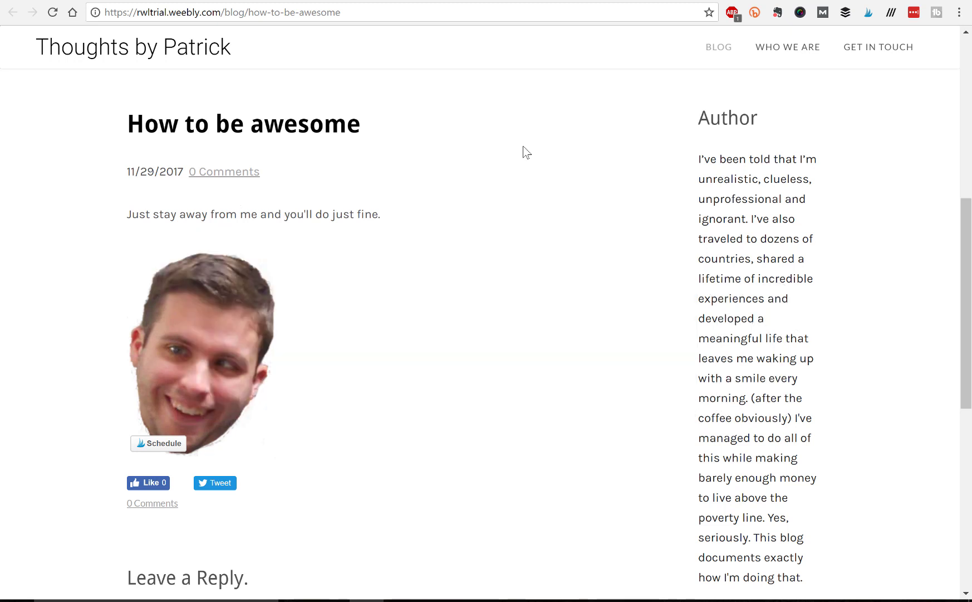
{"action": "scroll", "coordinate": [526, 152], "scroll_direction": "up", "scroll_amount": 6}
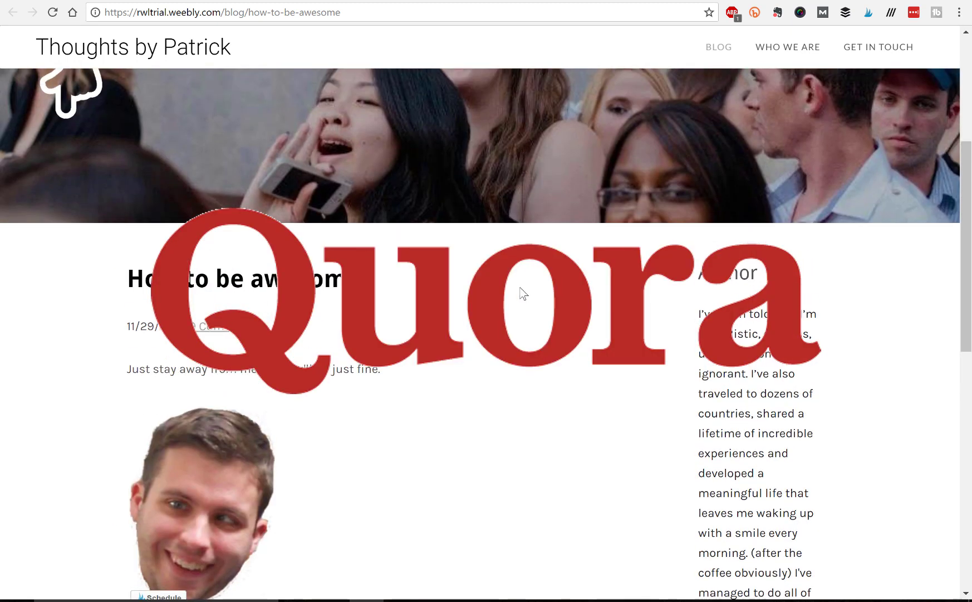
{"action": "scroll", "coordinate": [520, 288], "scroll_direction": "down", "scroll_amount": 6}
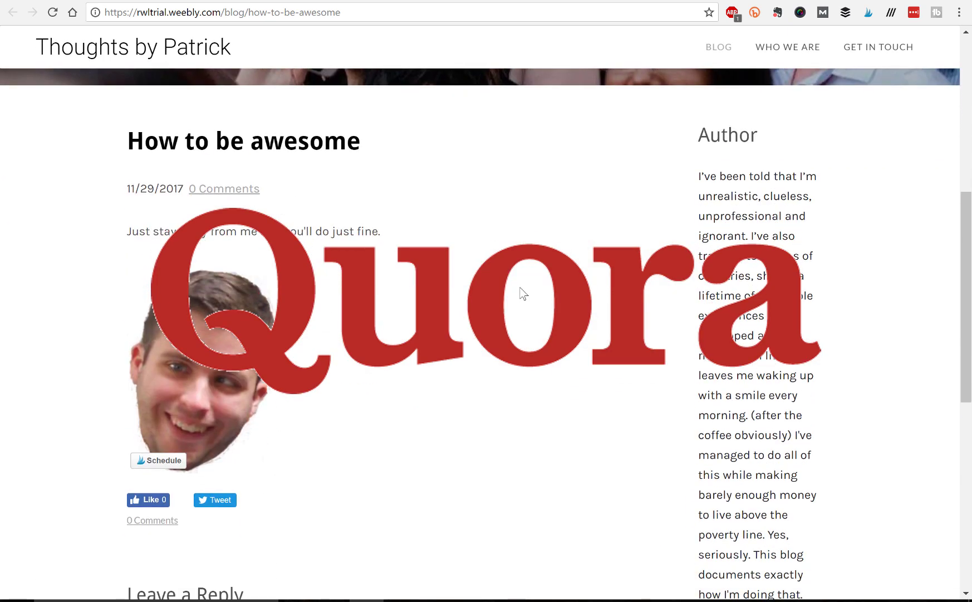
{"action": "scroll", "coordinate": [523, 294], "scroll_direction": "down", "scroll_amount": 2}
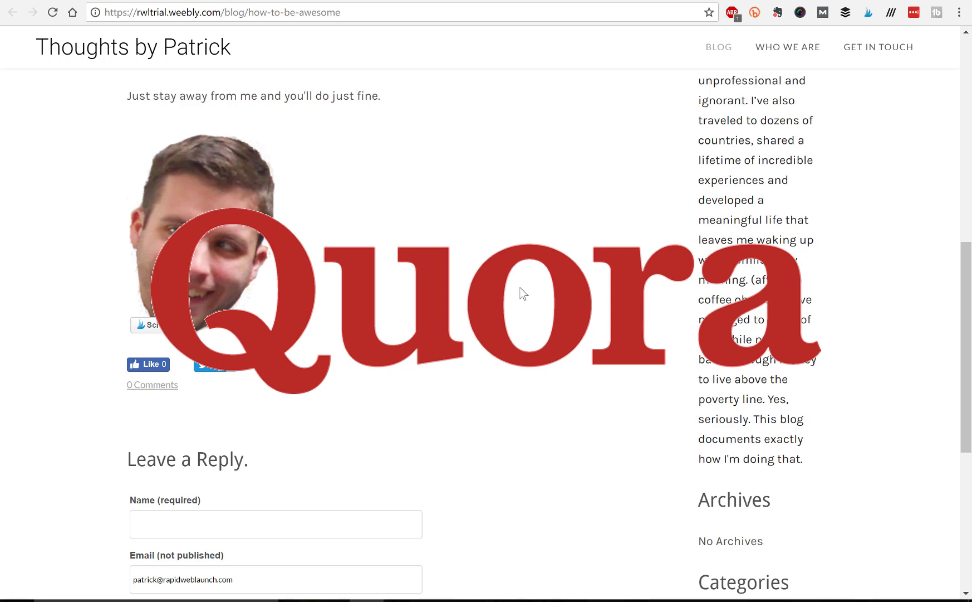
{"action": "scroll", "coordinate": [524, 294], "scroll_direction": "down", "scroll_amount": 5}
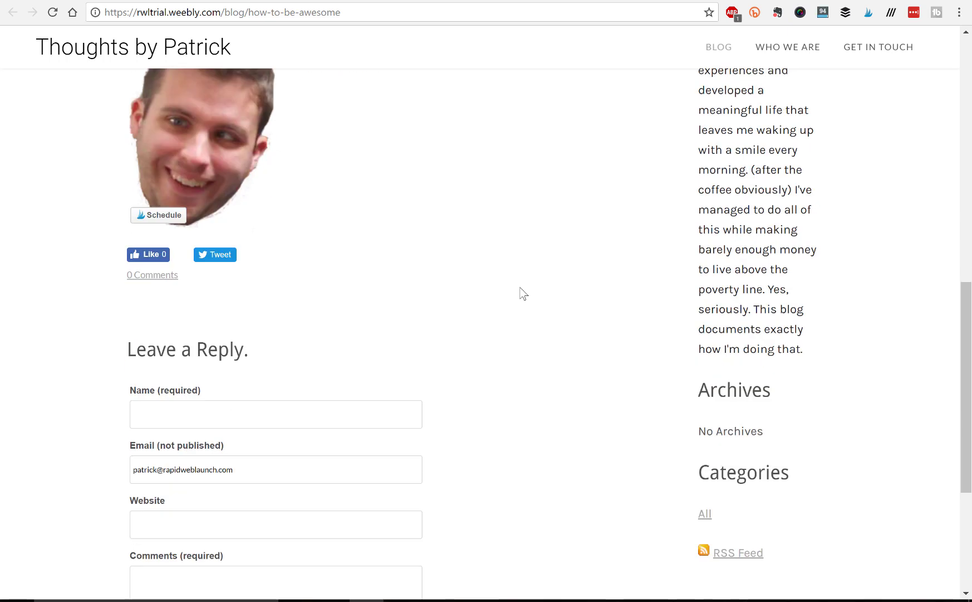
{"action": "scroll", "coordinate": [524, 294], "scroll_direction": "up", "scroll_amount": 12}
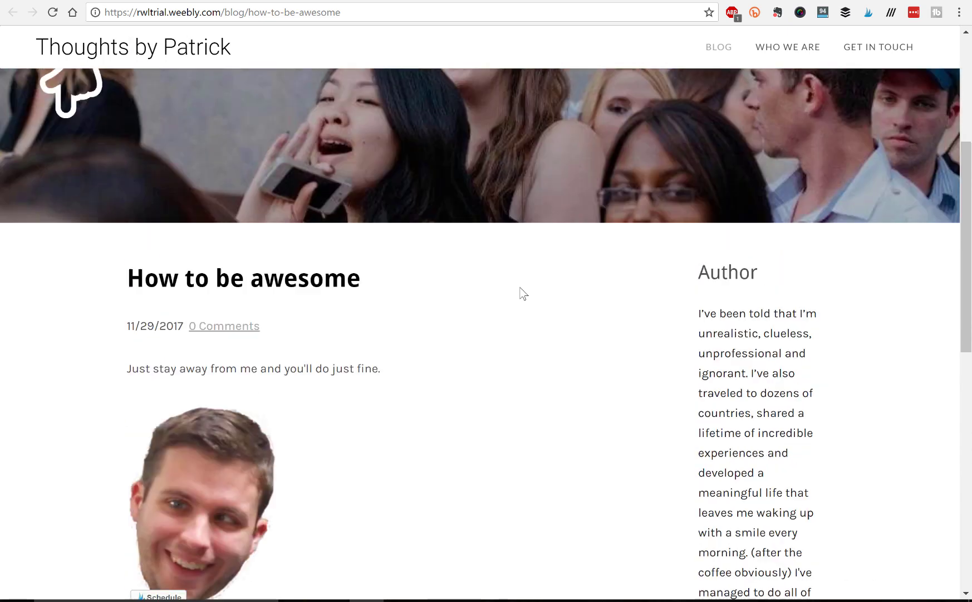
{"action": "scroll", "coordinate": [522, 294], "scroll_direction": "up", "scroll_amount": 3}
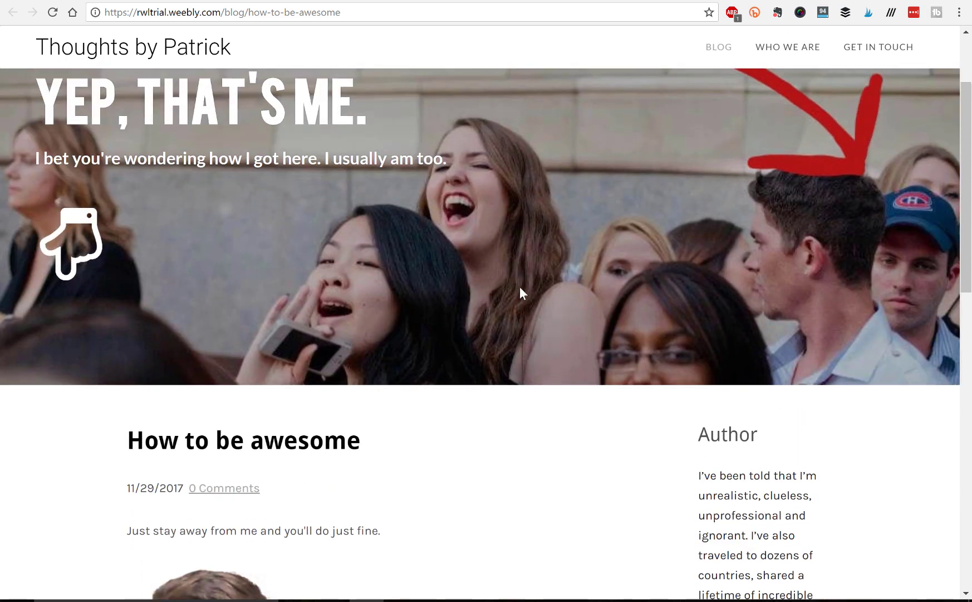
{"action": "scroll", "coordinate": [522, 293], "scroll_direction": "up", "scroll_amount": 2}
{"action": "scroll", "coordinate": [520, 288], "scroll_direction": "down", "scroll_amount": 13}
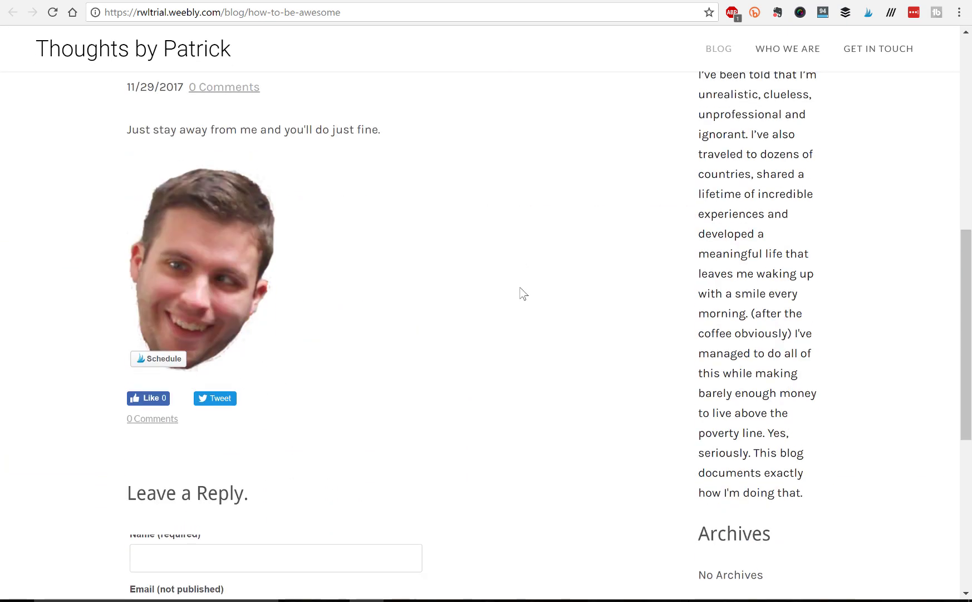
{"action": "scroll", "coordinate": [524, 294], "scroll_direction": "down", "scroll_amount": 3}
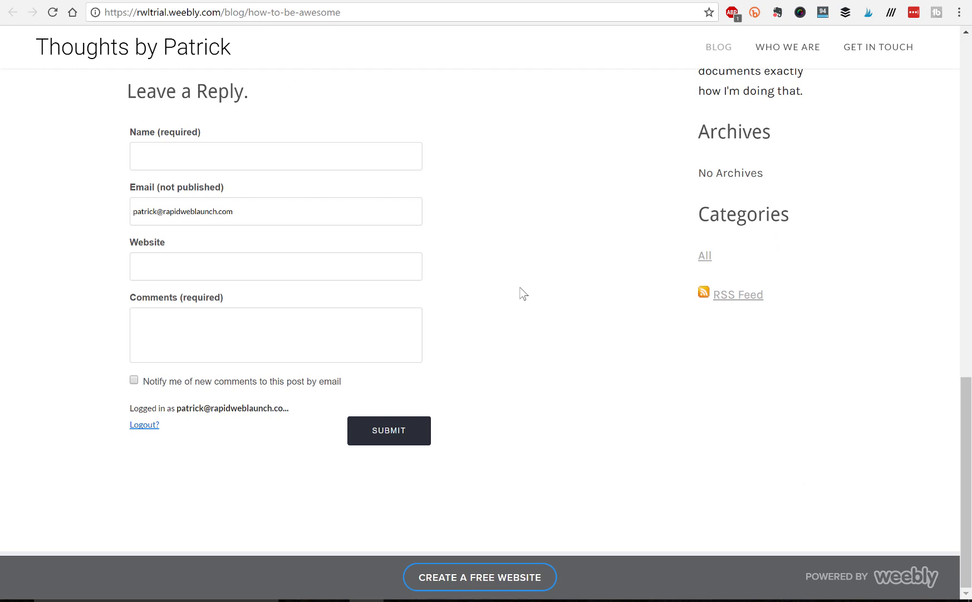
{"action": "scroll", "coordinate": [523, 293], "scroll_direction": "up", "scroll_amount": 5}
{"action": "scroll", "coordinate": [523, 294], "scroll_direction": "up", "scroll_amount": 3}
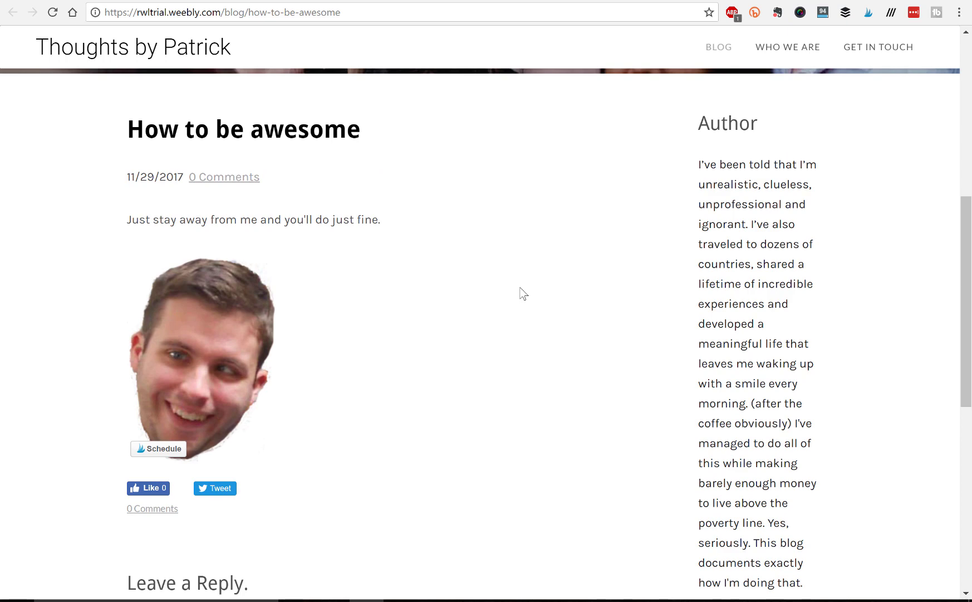
{"action": "scroll", "coordinate": [524, 294], "scroll_direction": "up", "scroll_amount": 5}
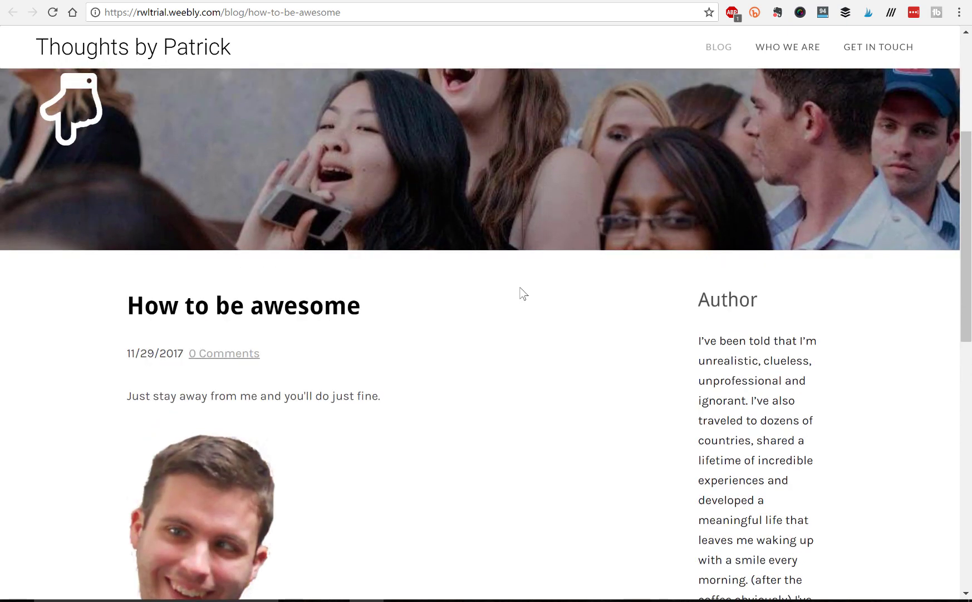
{"action": "scroll", "coordinate": [522, 290], "scroll_direction": "down", "scroll_amount": 8}
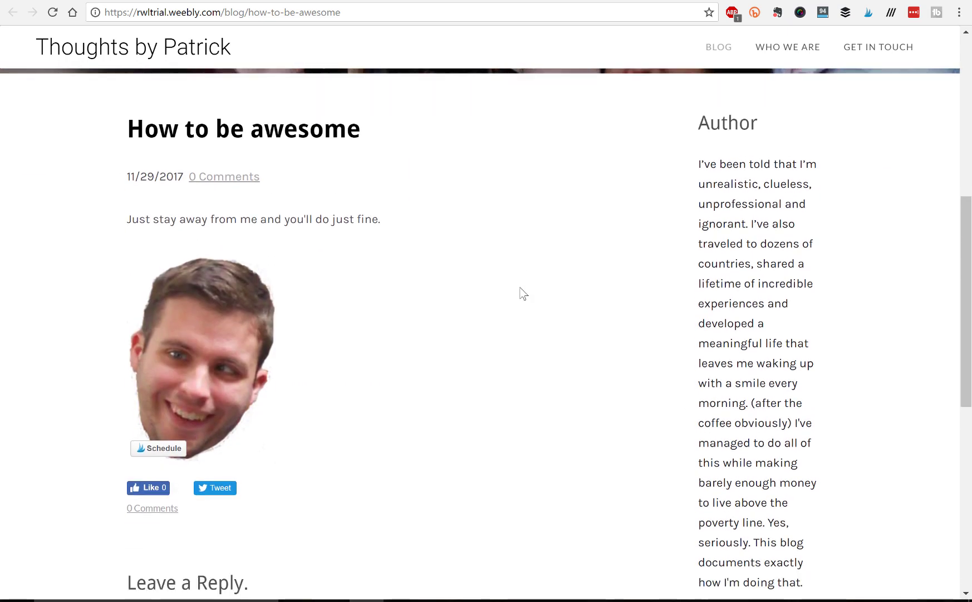
{"action": "scroll", "coordinate": [524, 294], "scroll_direction": "down", "scroll_amount": 4}
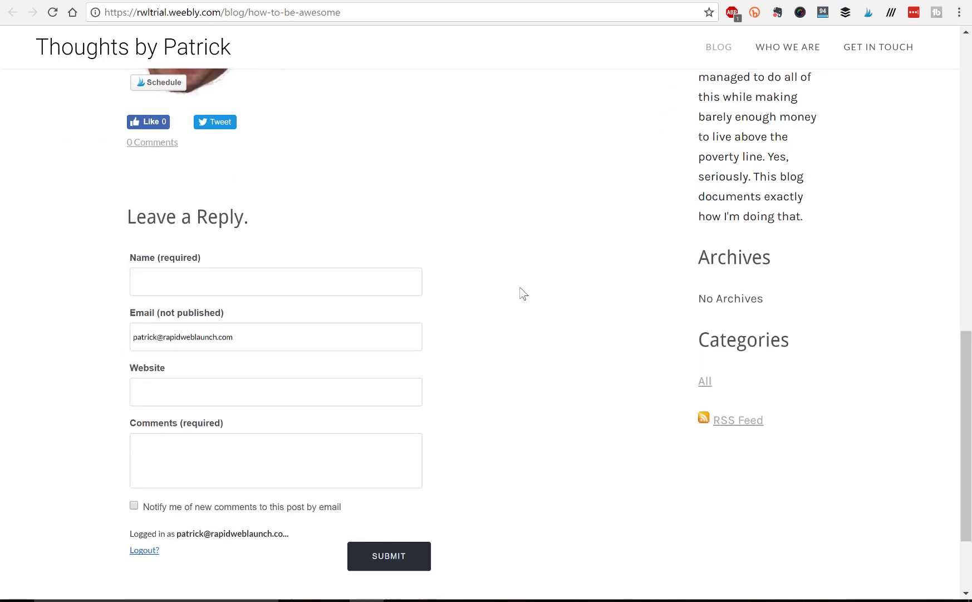
{"action": "scroll", "coordinate": [523, 294], "scroll_direction": "up", "scroll_amount": 10}
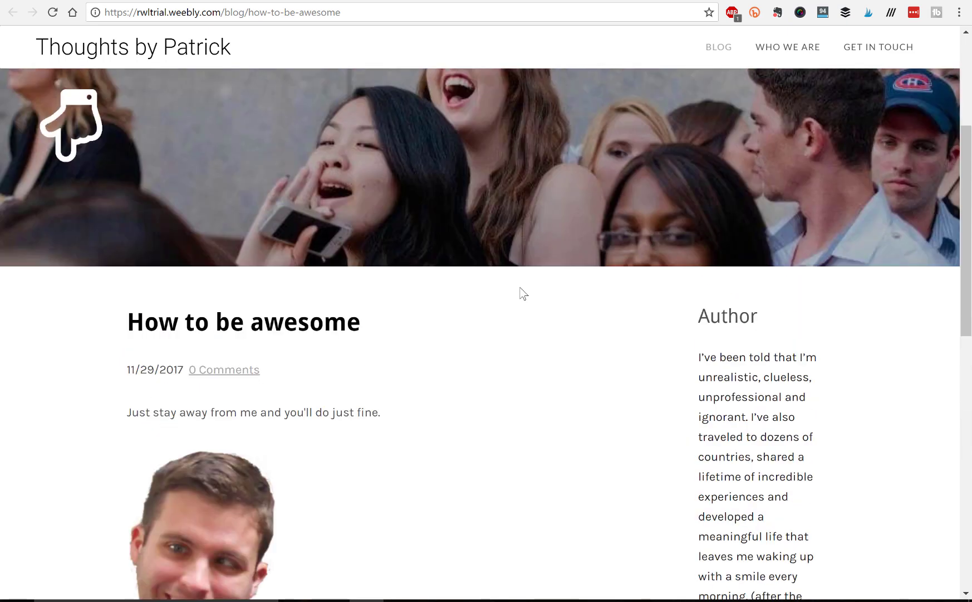
{"action": "scroll", "coordinate": [524, 293], "scroll_direction": "up", "scroll_amount": 5}
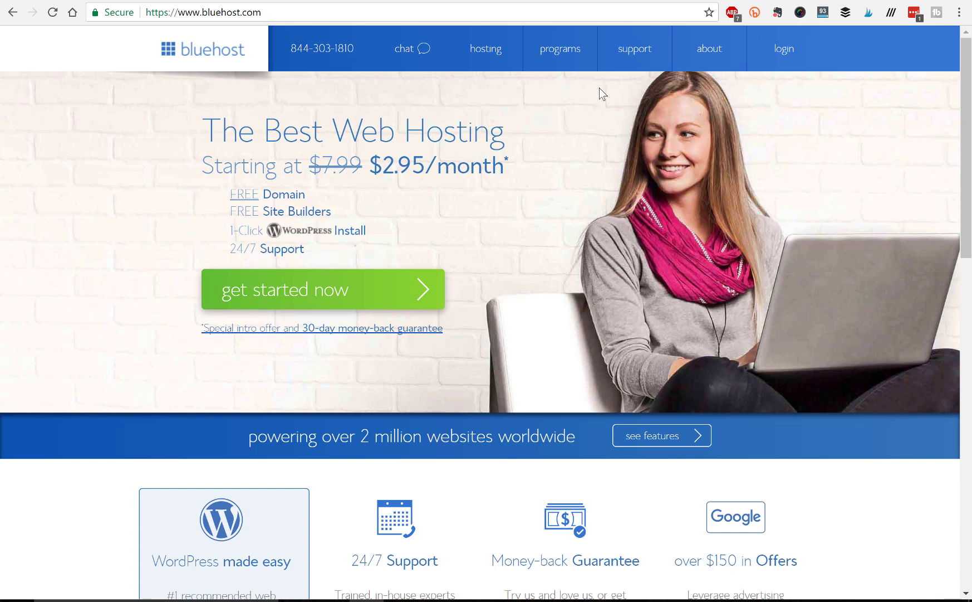
- Switch from the Bluehost homepage to the BigScoots homepage
{"action": "left_click", "coordinate": [600, 2]}
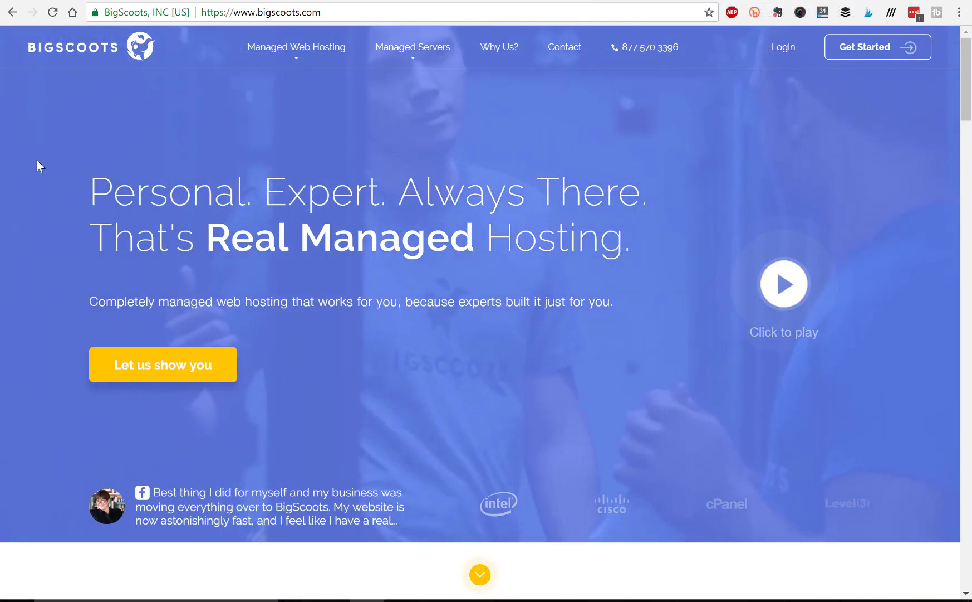